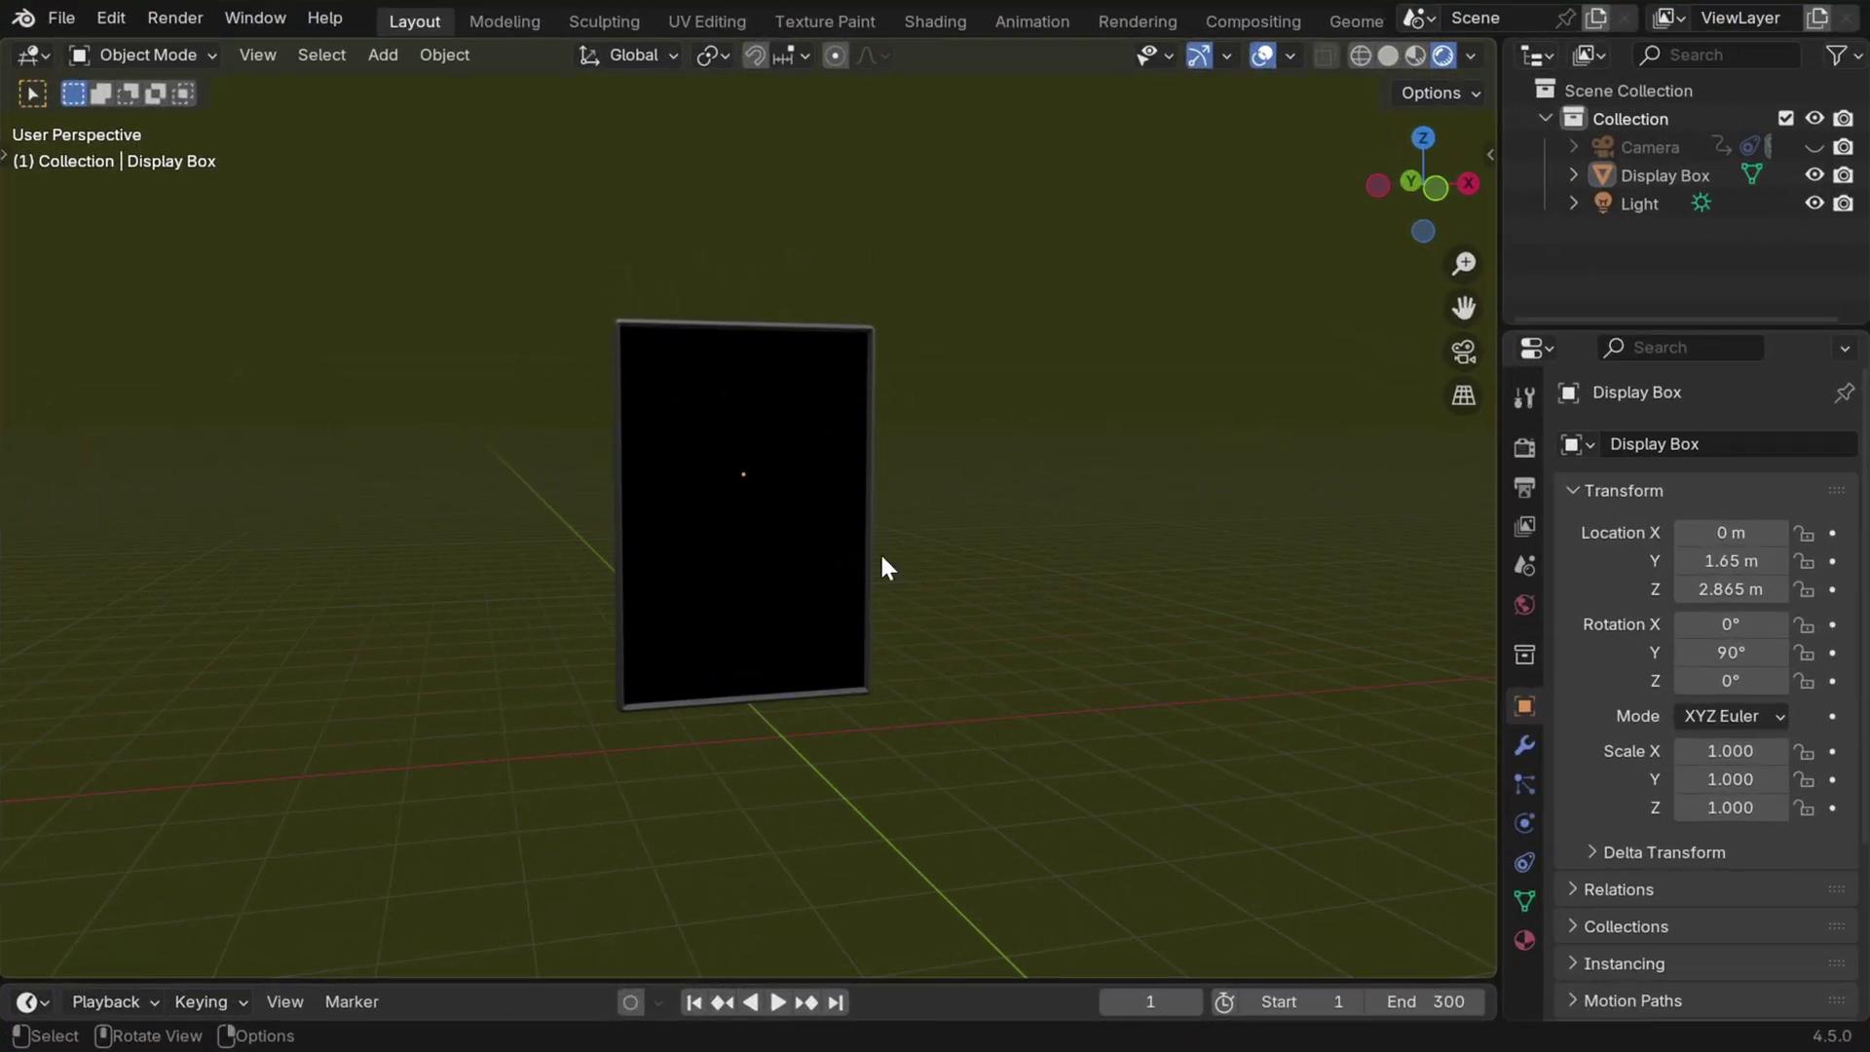
Step: Open the Display Box's material settings and select the Display Material slot
{"action": "mouse_move", "coordinate": [872, 584]}
{"action": "middle_mouse_down"}
{"action": "mouse_move", "coordinate": [933, 616]}
{"action": "mouse_move", "coordinate": [1053, 623]}
{"action": "mouse_move", "coordinate": [889, 613]}
{"action": "mouse_move", "coordinate": [862, 586]}
{"action": "middle_mouse_up"}
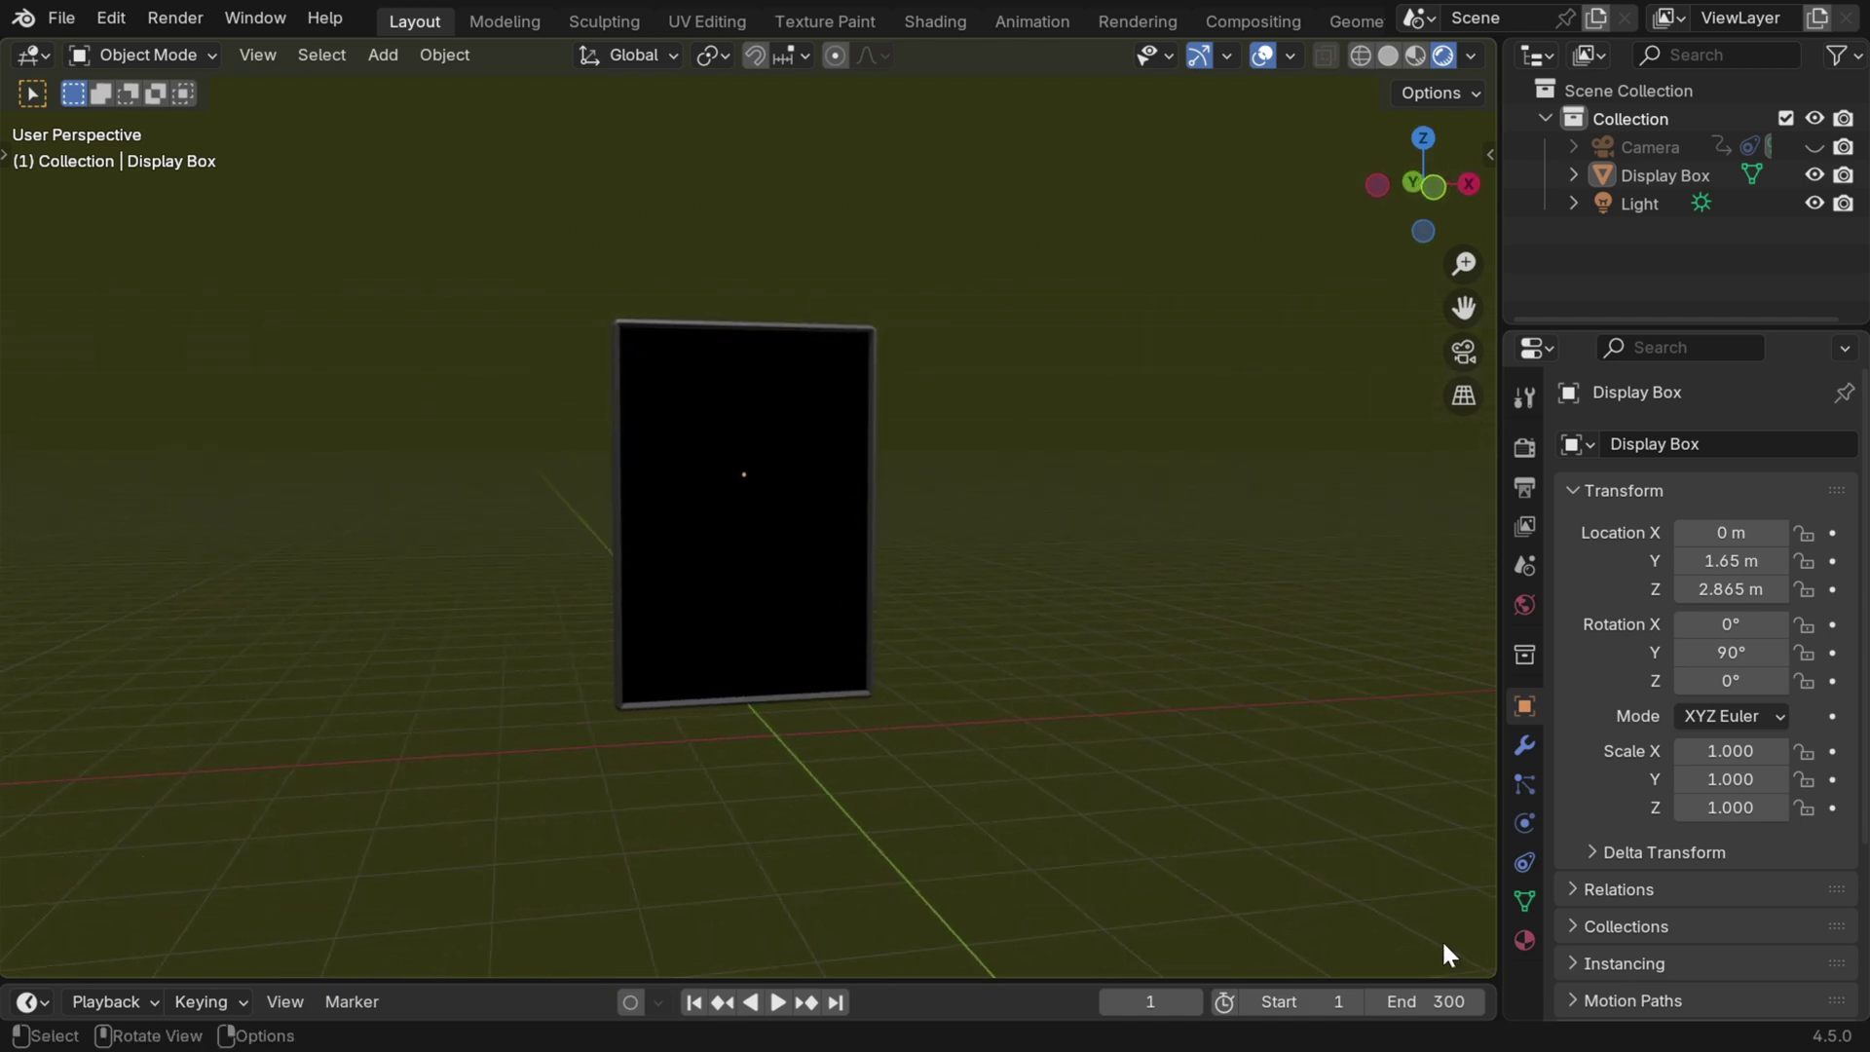
{"action": "left_click", "coordinate": [1522, 937]}
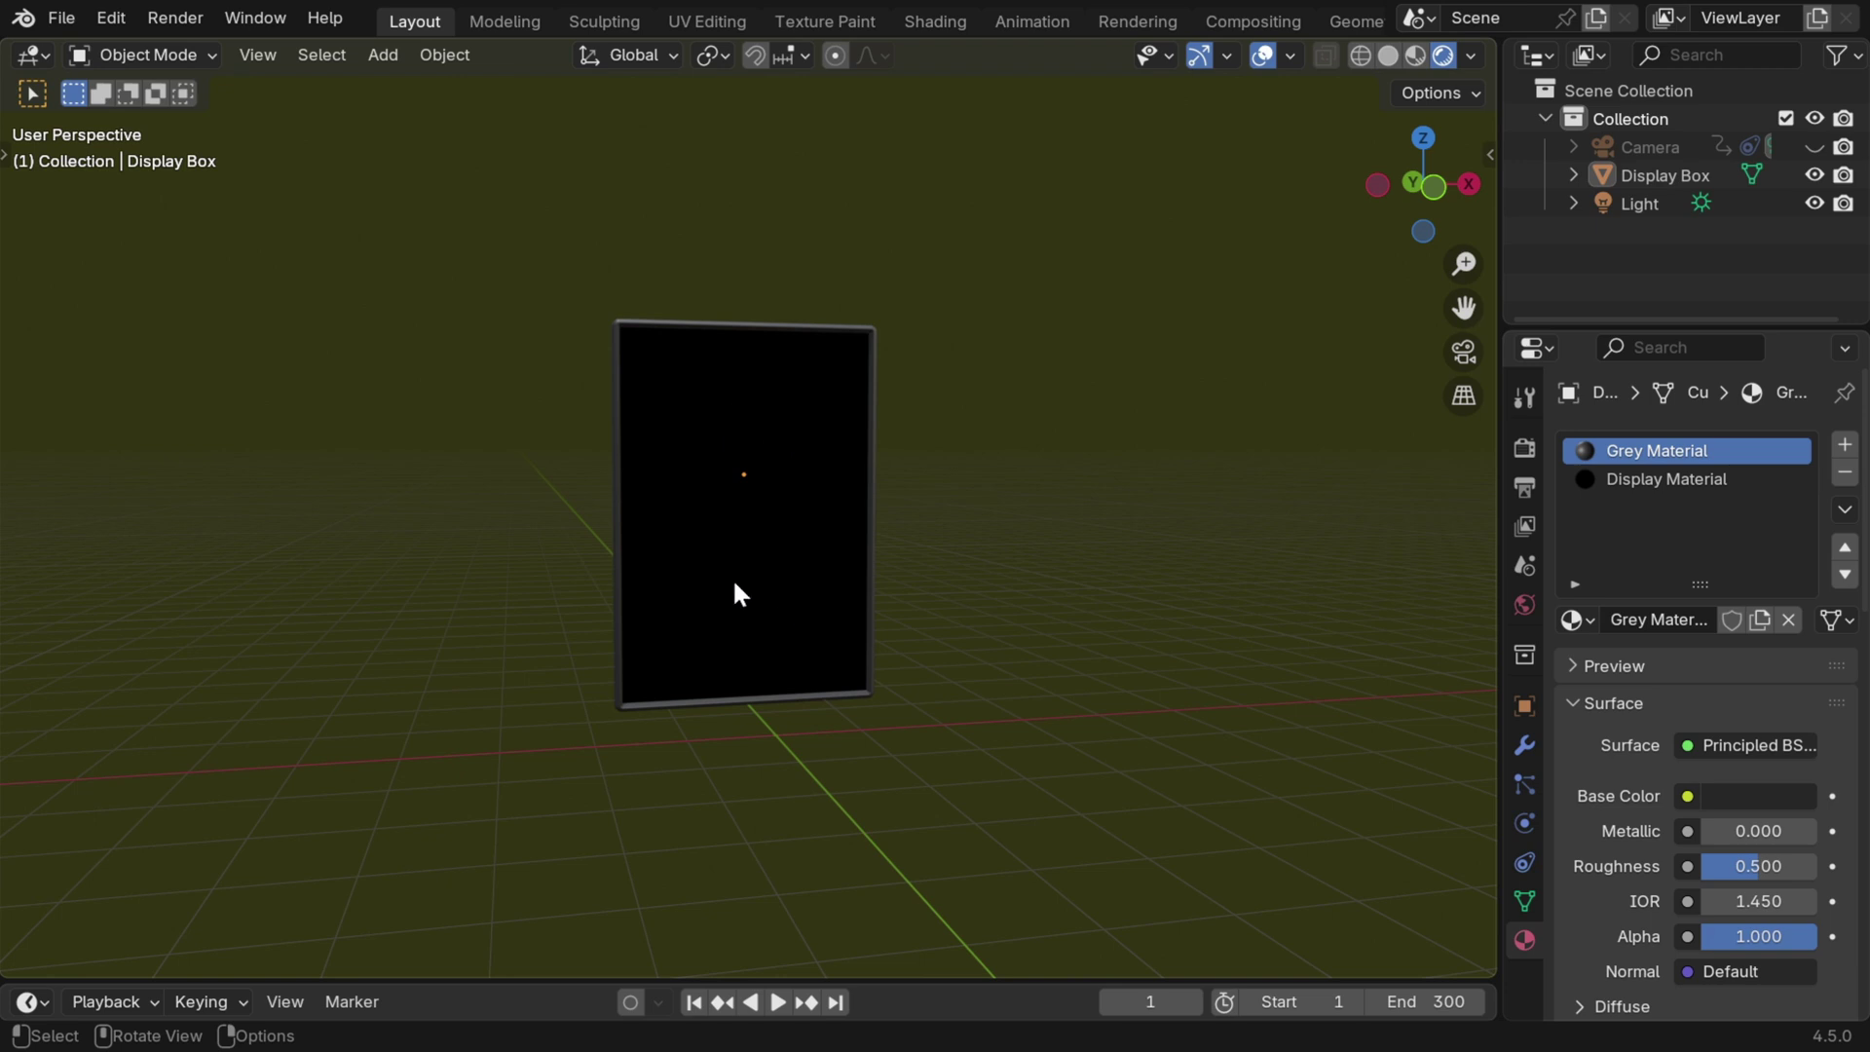
{"action": "left_click", "coordinate": [1699, 479]}
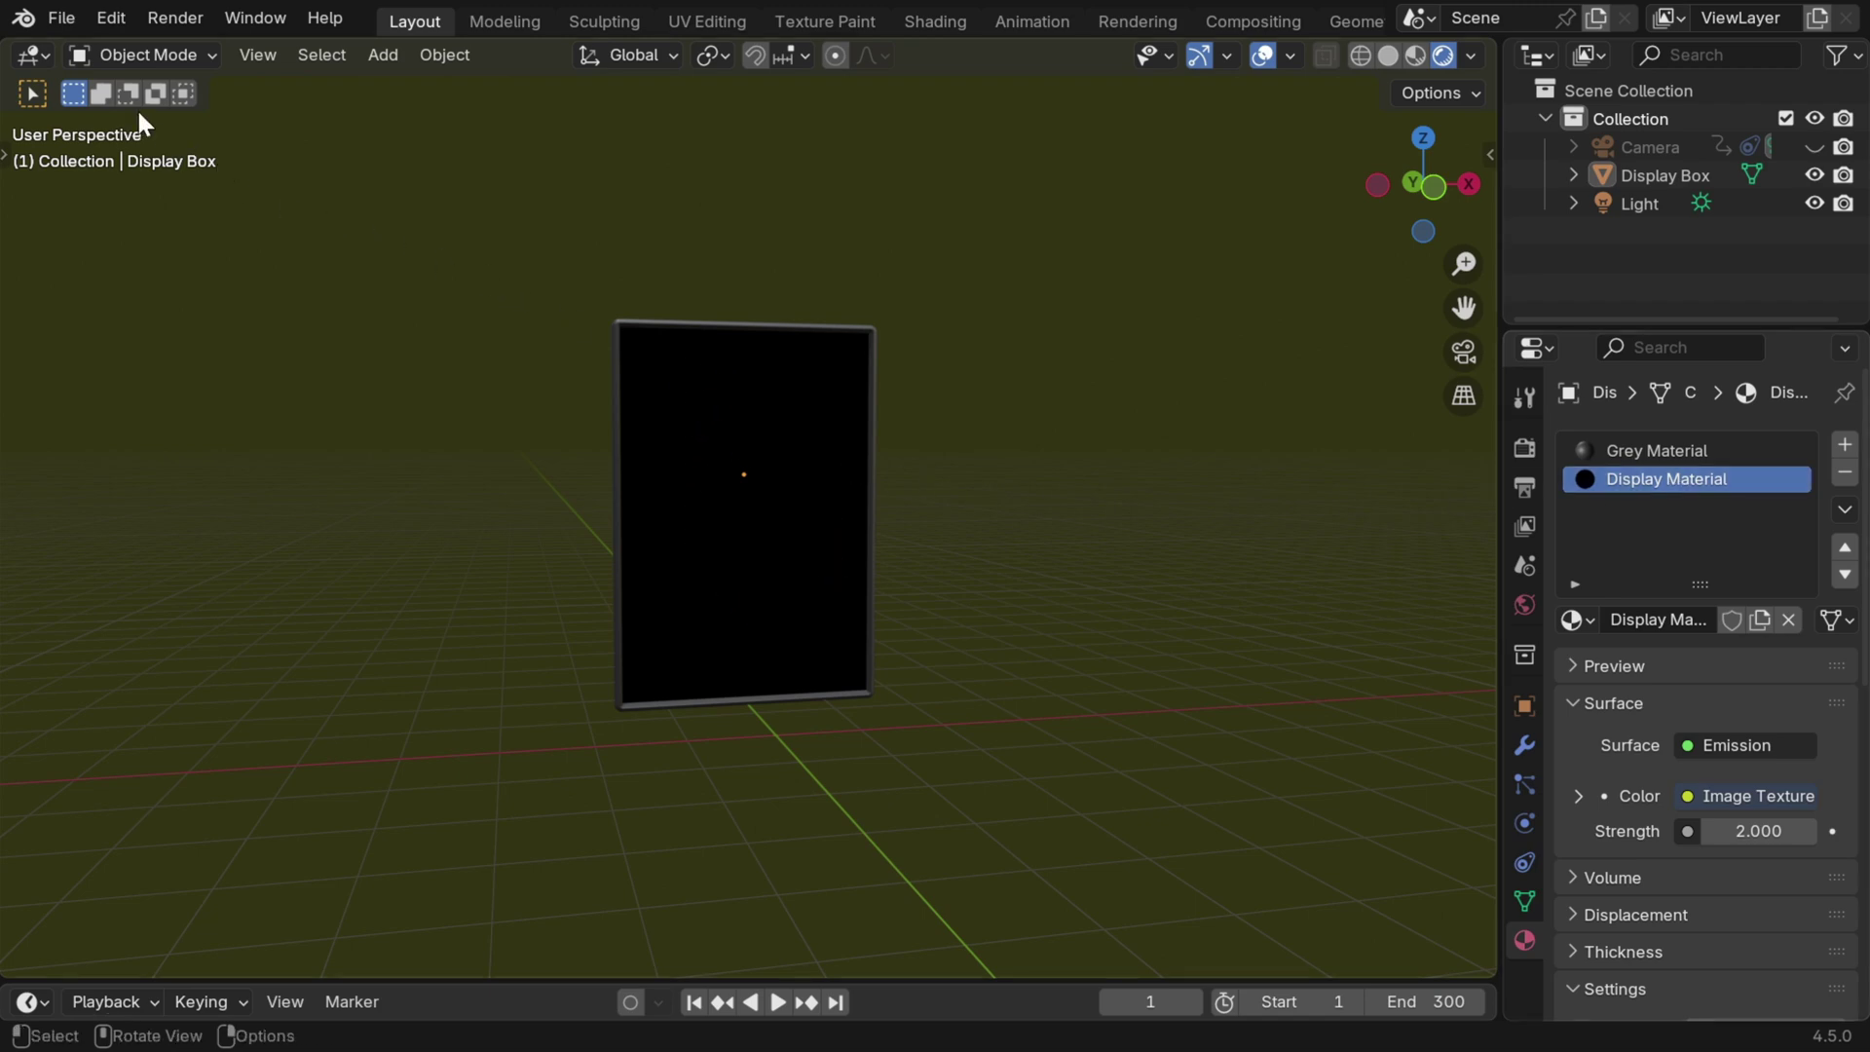
Step: Split the 3D view in two and turn the left area into the Shader Editor
{"action": "left_click_drag", "start_coordinate": [5, 51], "coordinate": [1099, 153]}
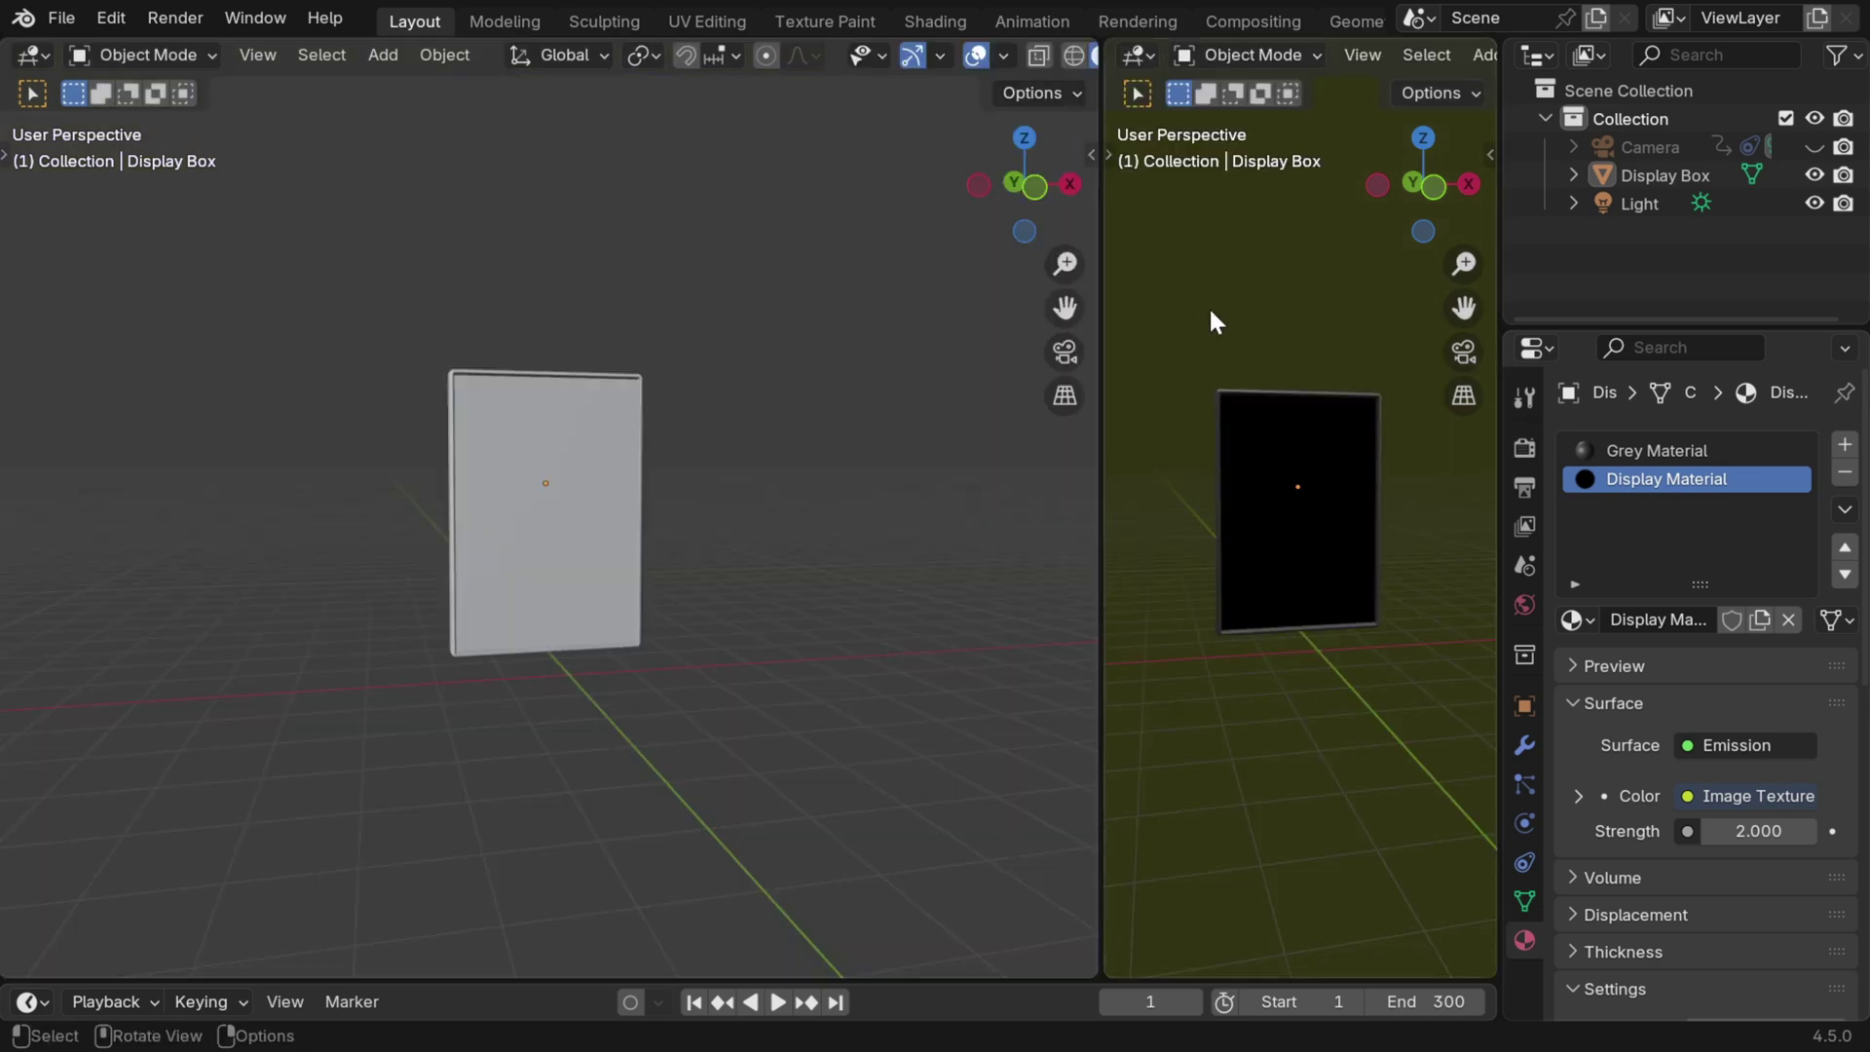
{"action": "scroll", "coordinate": [1331, 640], "scroll_direction": "up", "scroll_amount": 4}
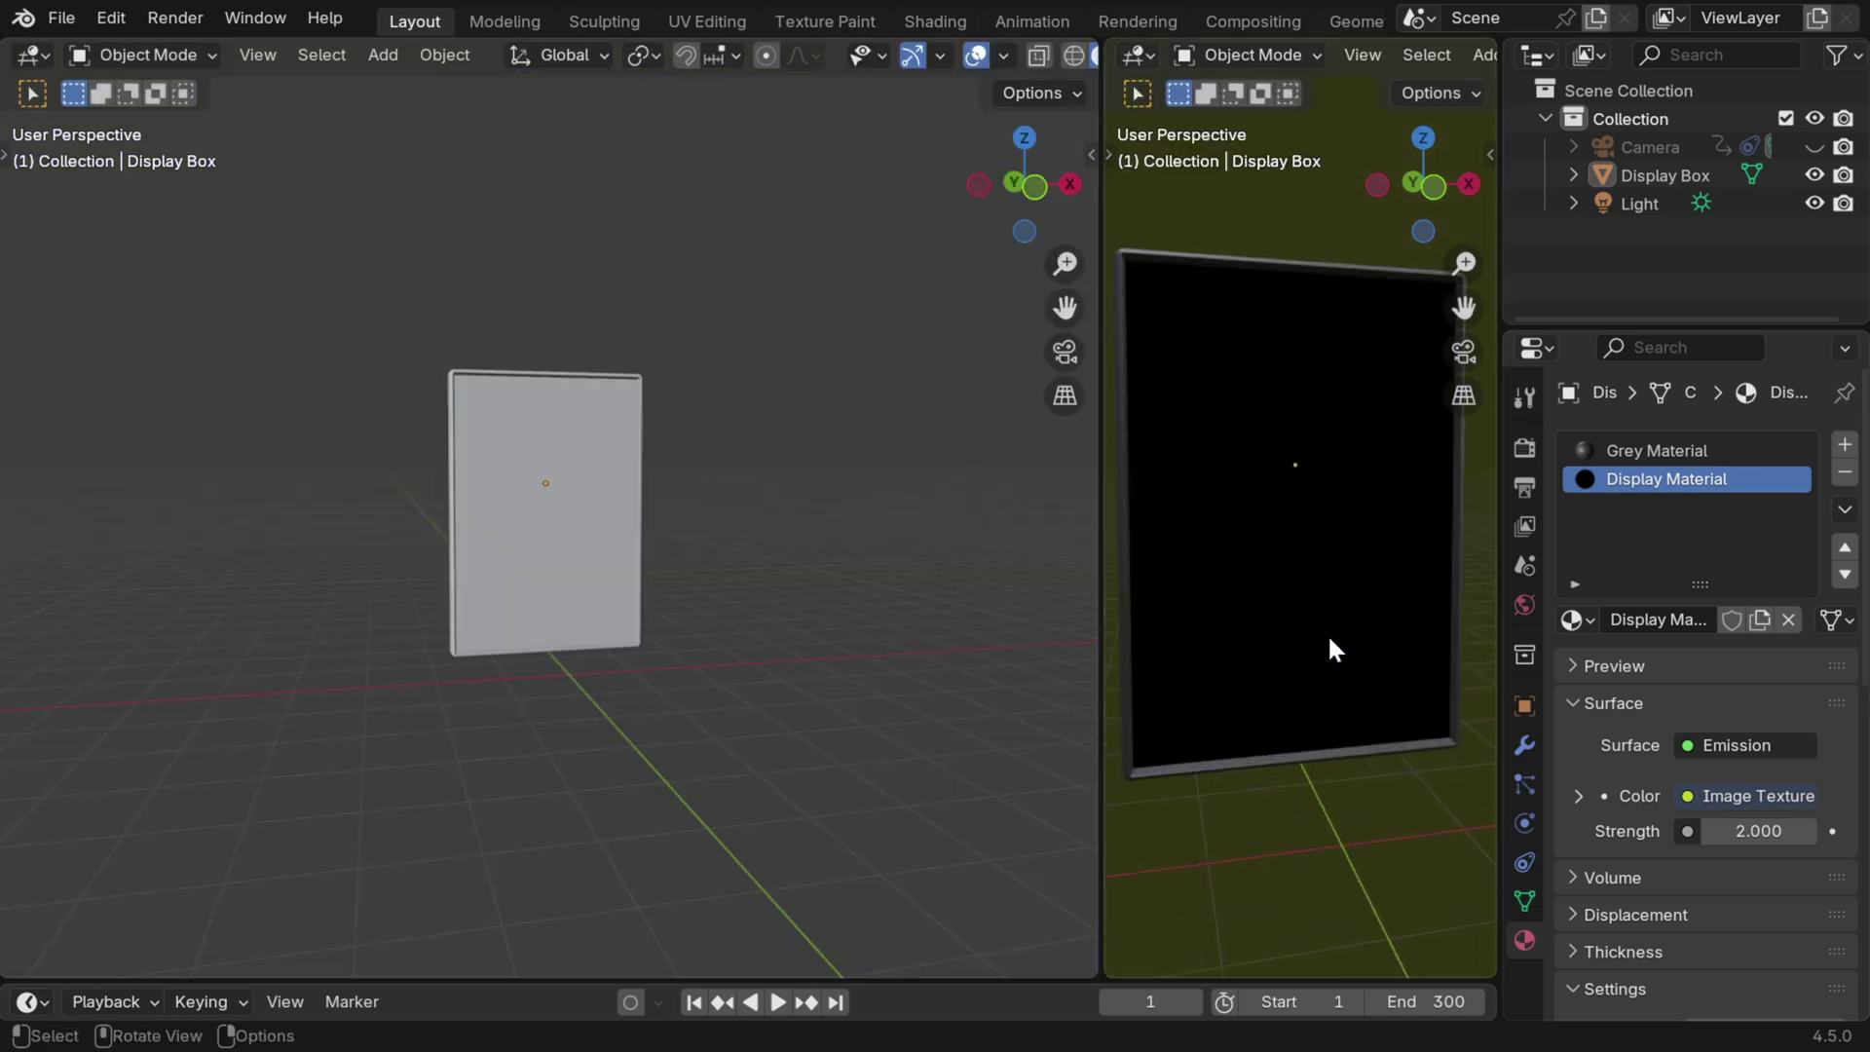
{"action": "left_click", "coordinate": [39, 55]}
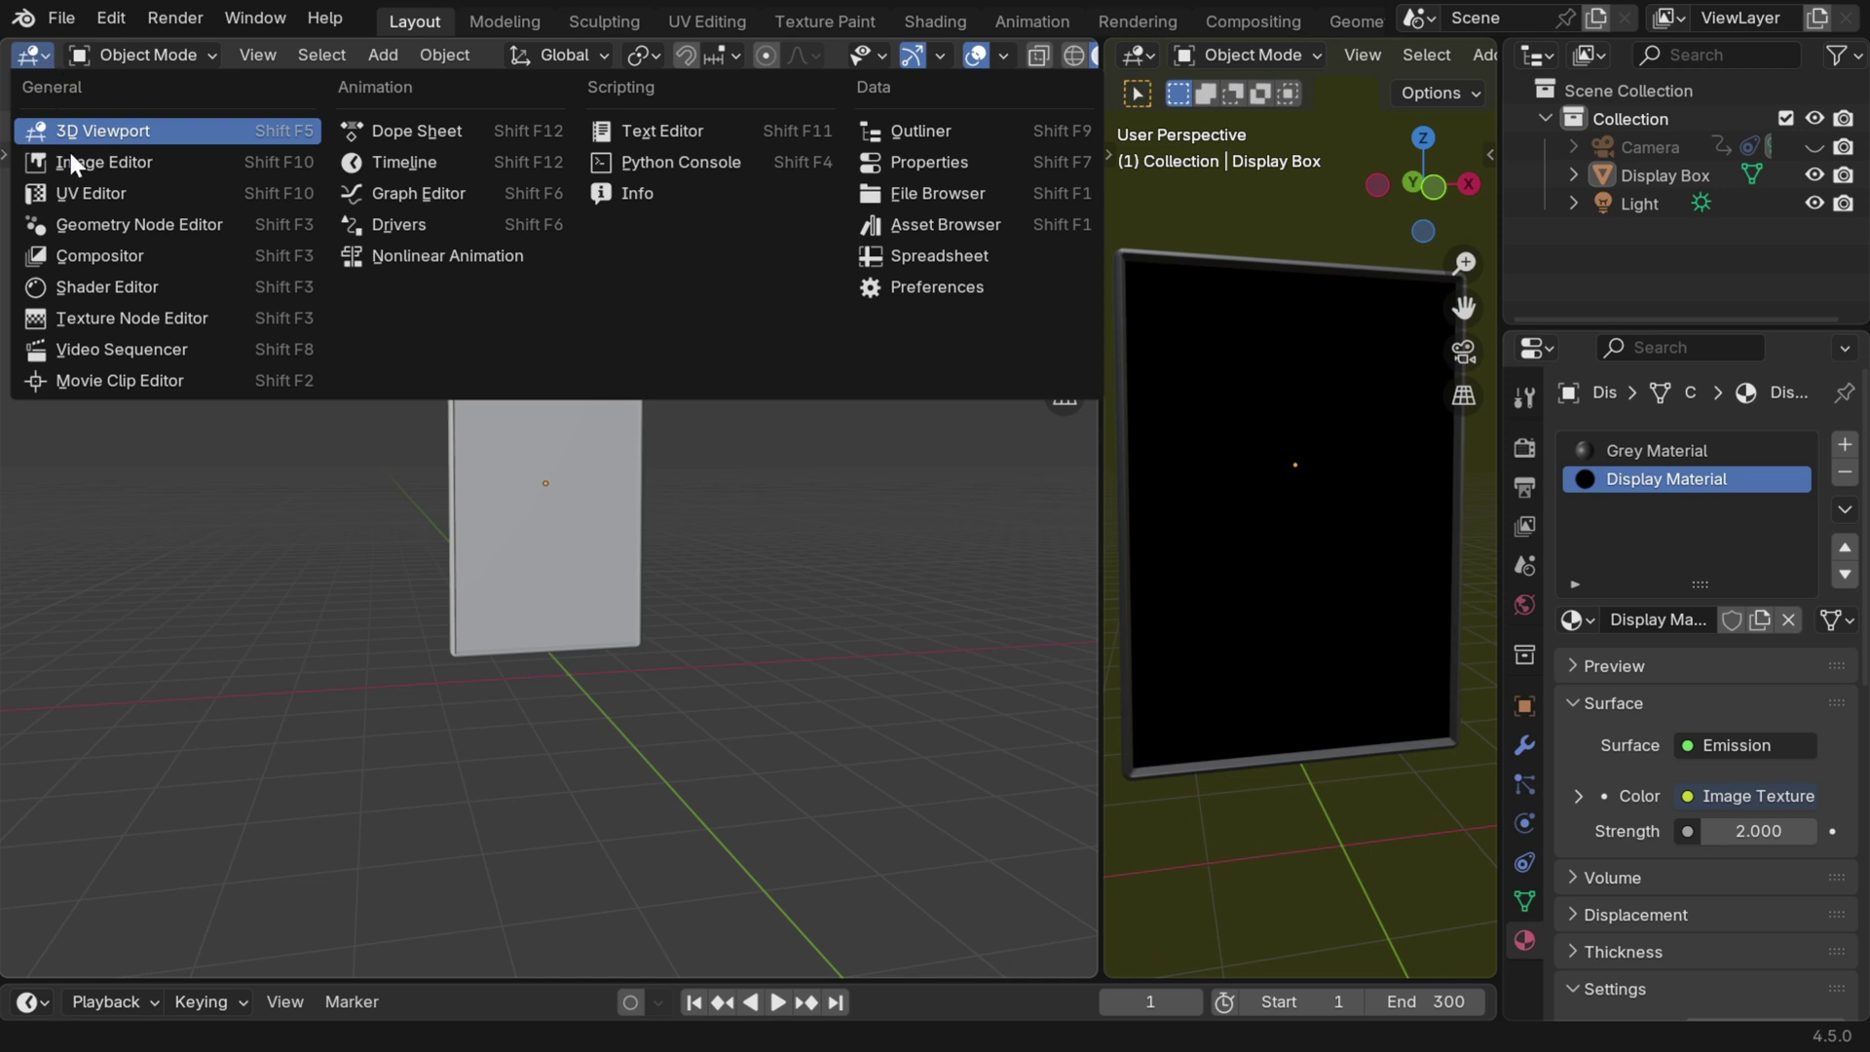
{"action": "left_click", "coordinate": [93, 274]}
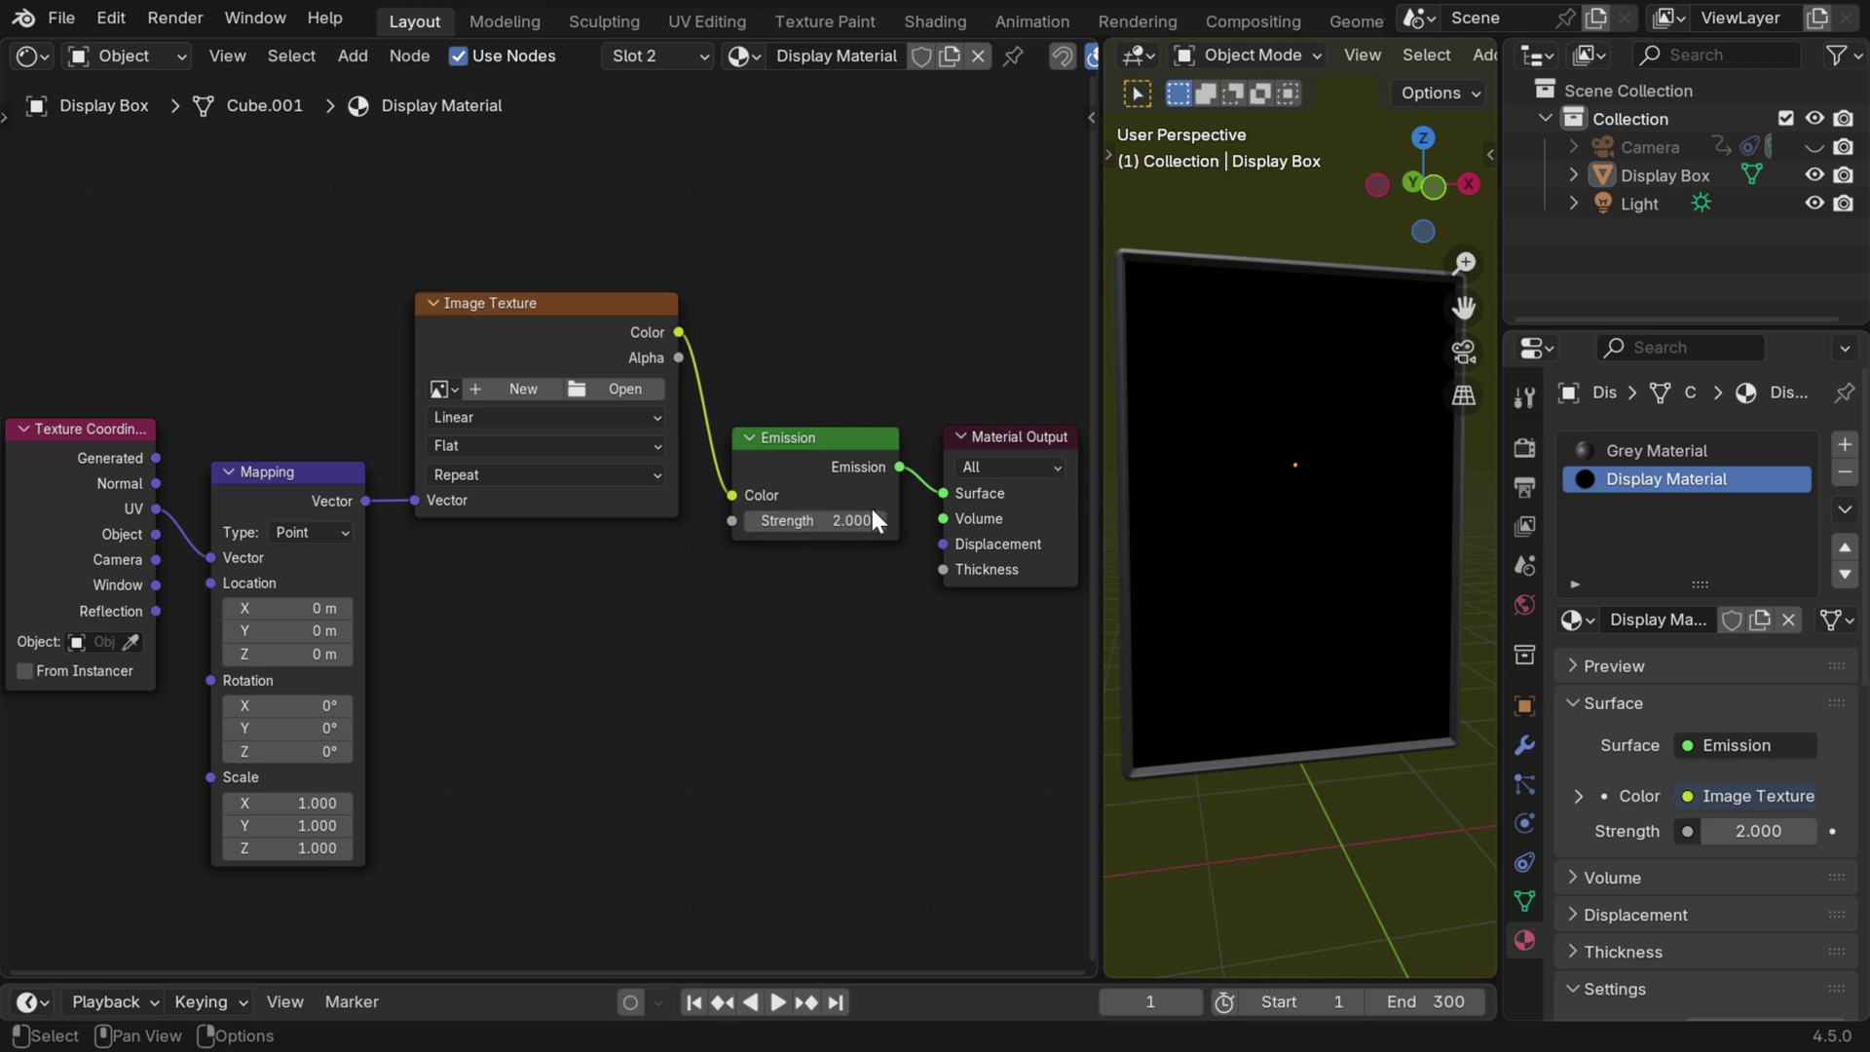
Step: Load Billboard-1.png from the Billboard Pics folder into the Image Texture node
{"action": "left_click", "coordinate": [623, 389]}
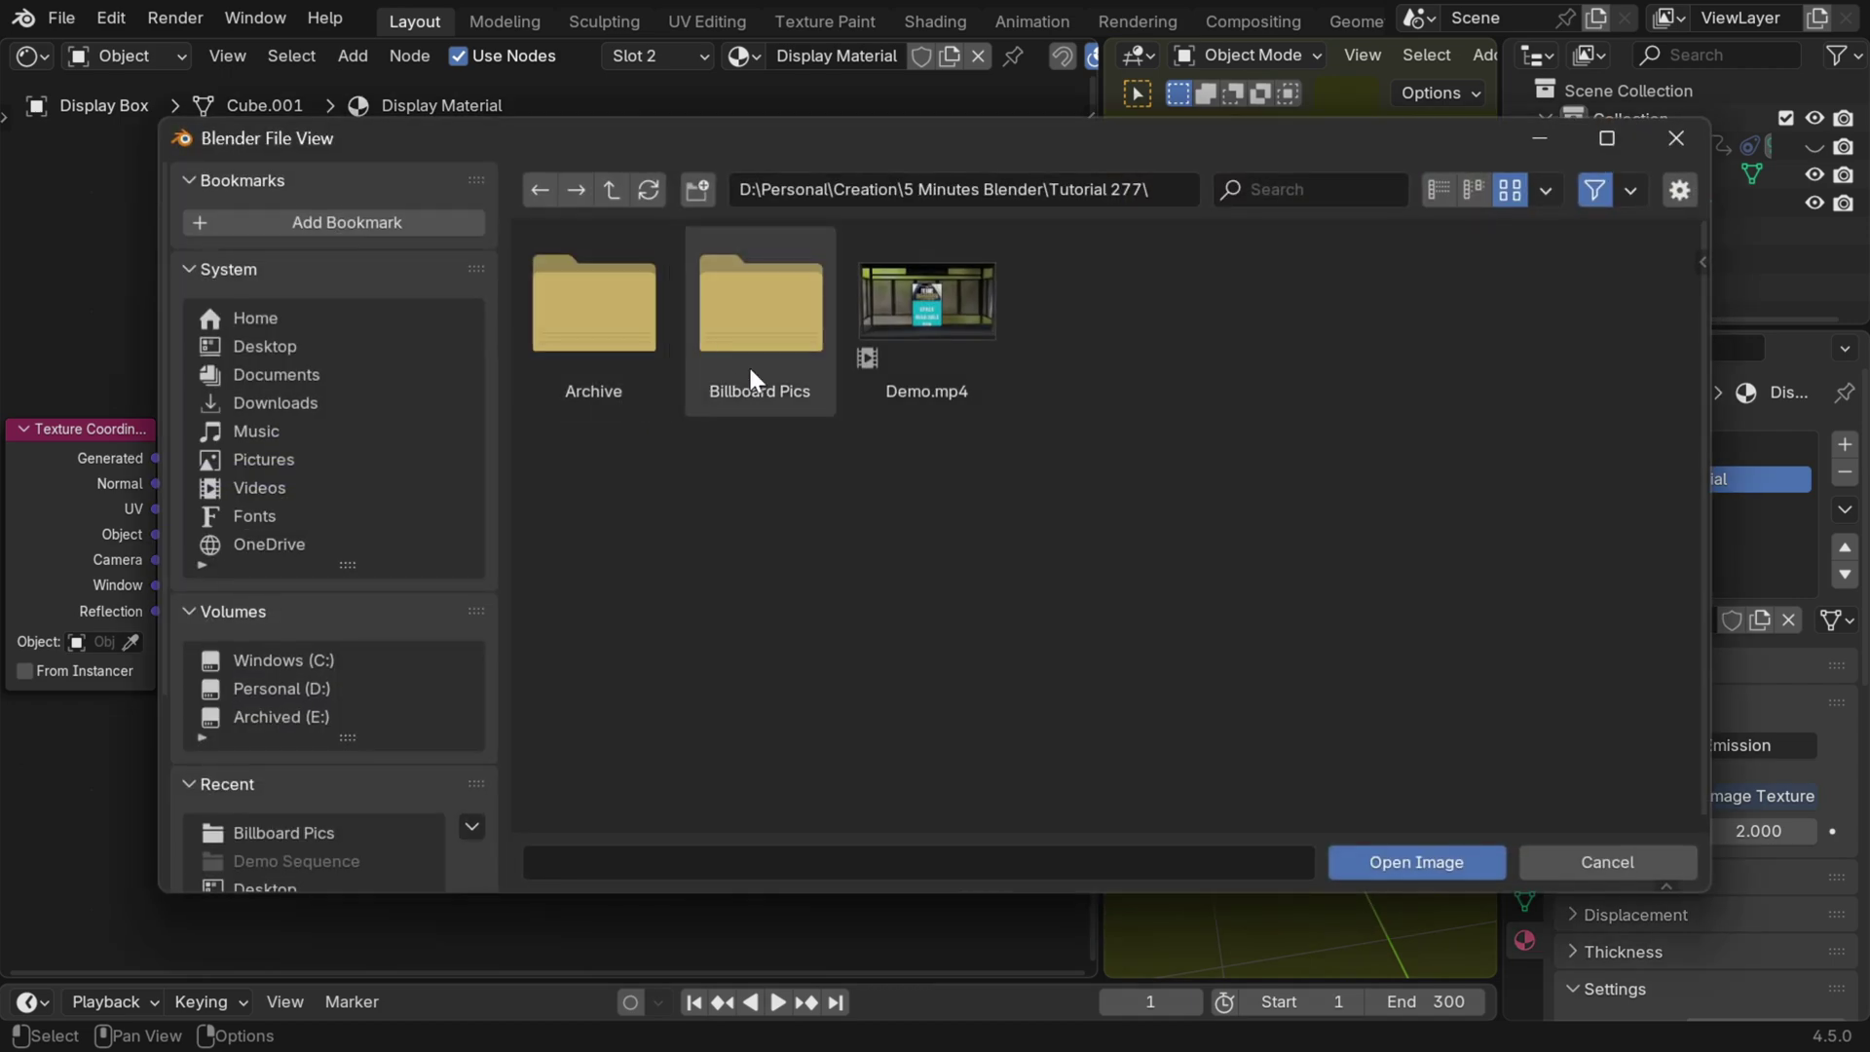
{"action": "left_click", "coordinate": [748, 364]}
{"action": "double_click", "coordinate": [615, 366]}
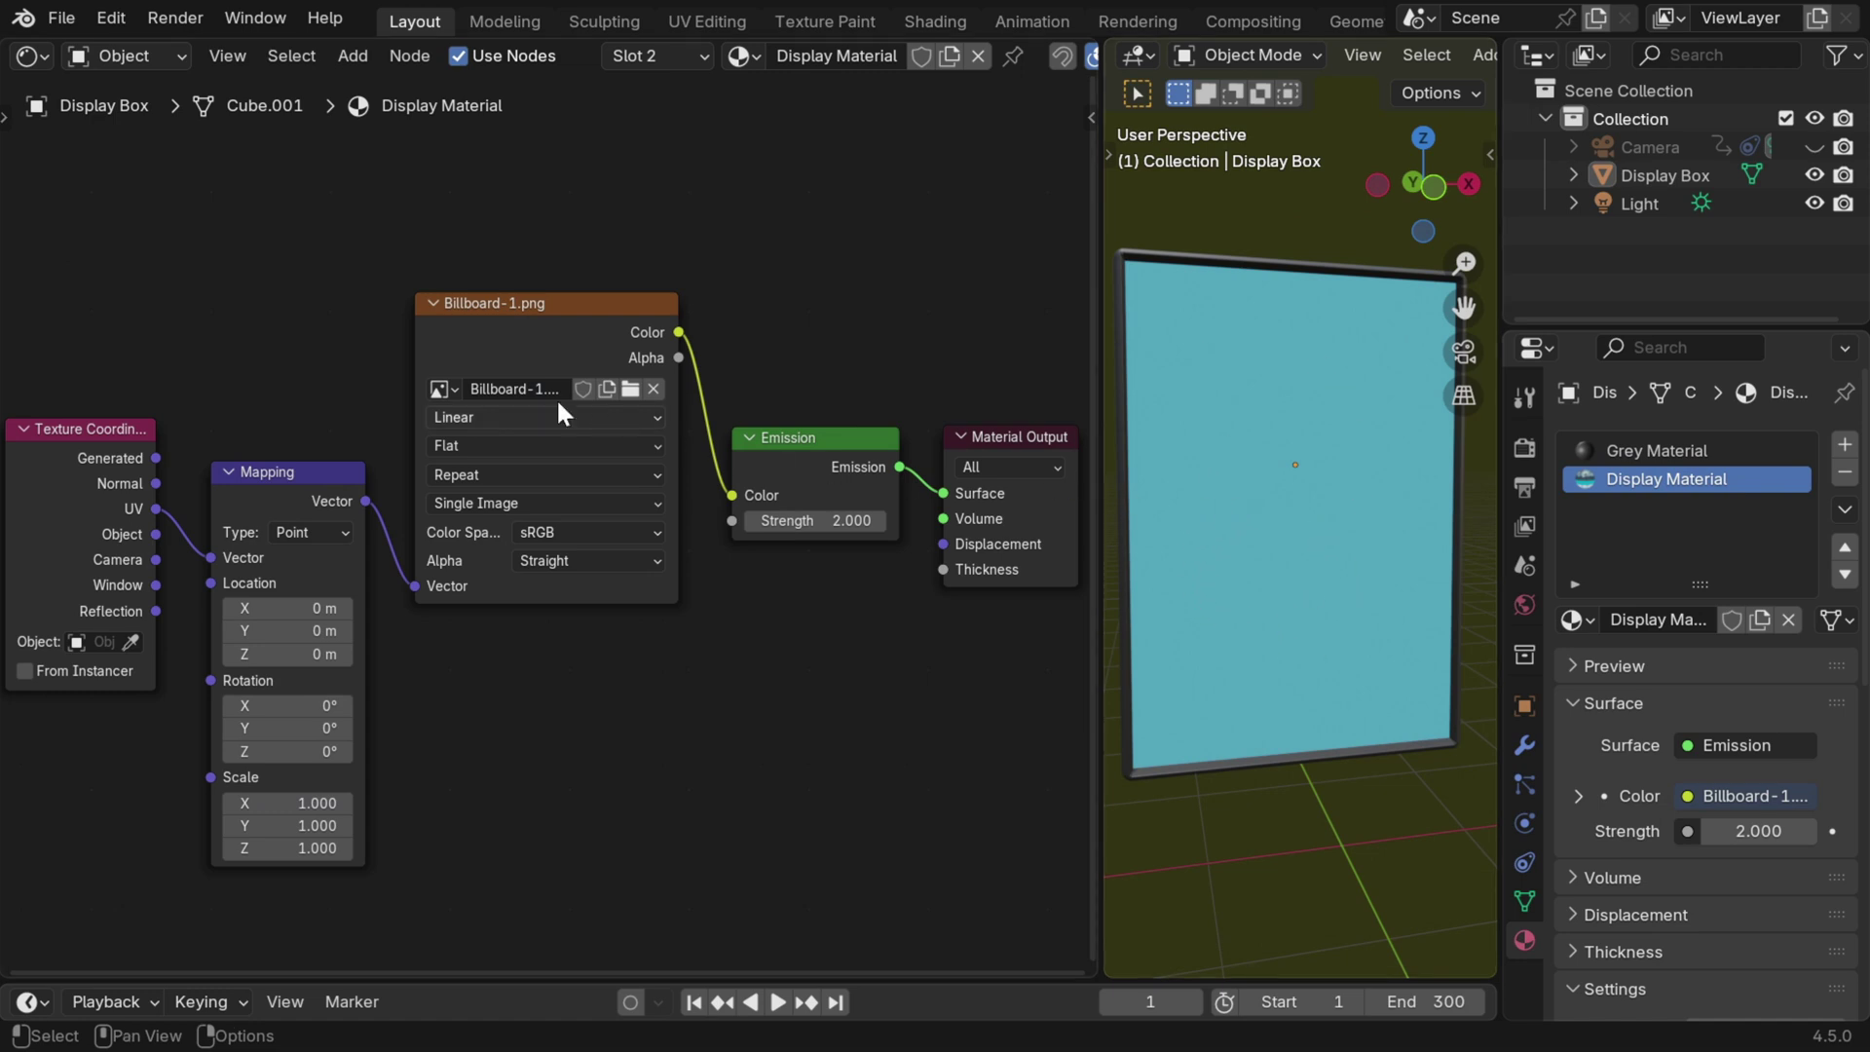
Step: Show Billboard-1.png in a UV Editor on the left, narrowed to widen the 3D view
{"action": "left_click", "coordinate": [45, 56]}
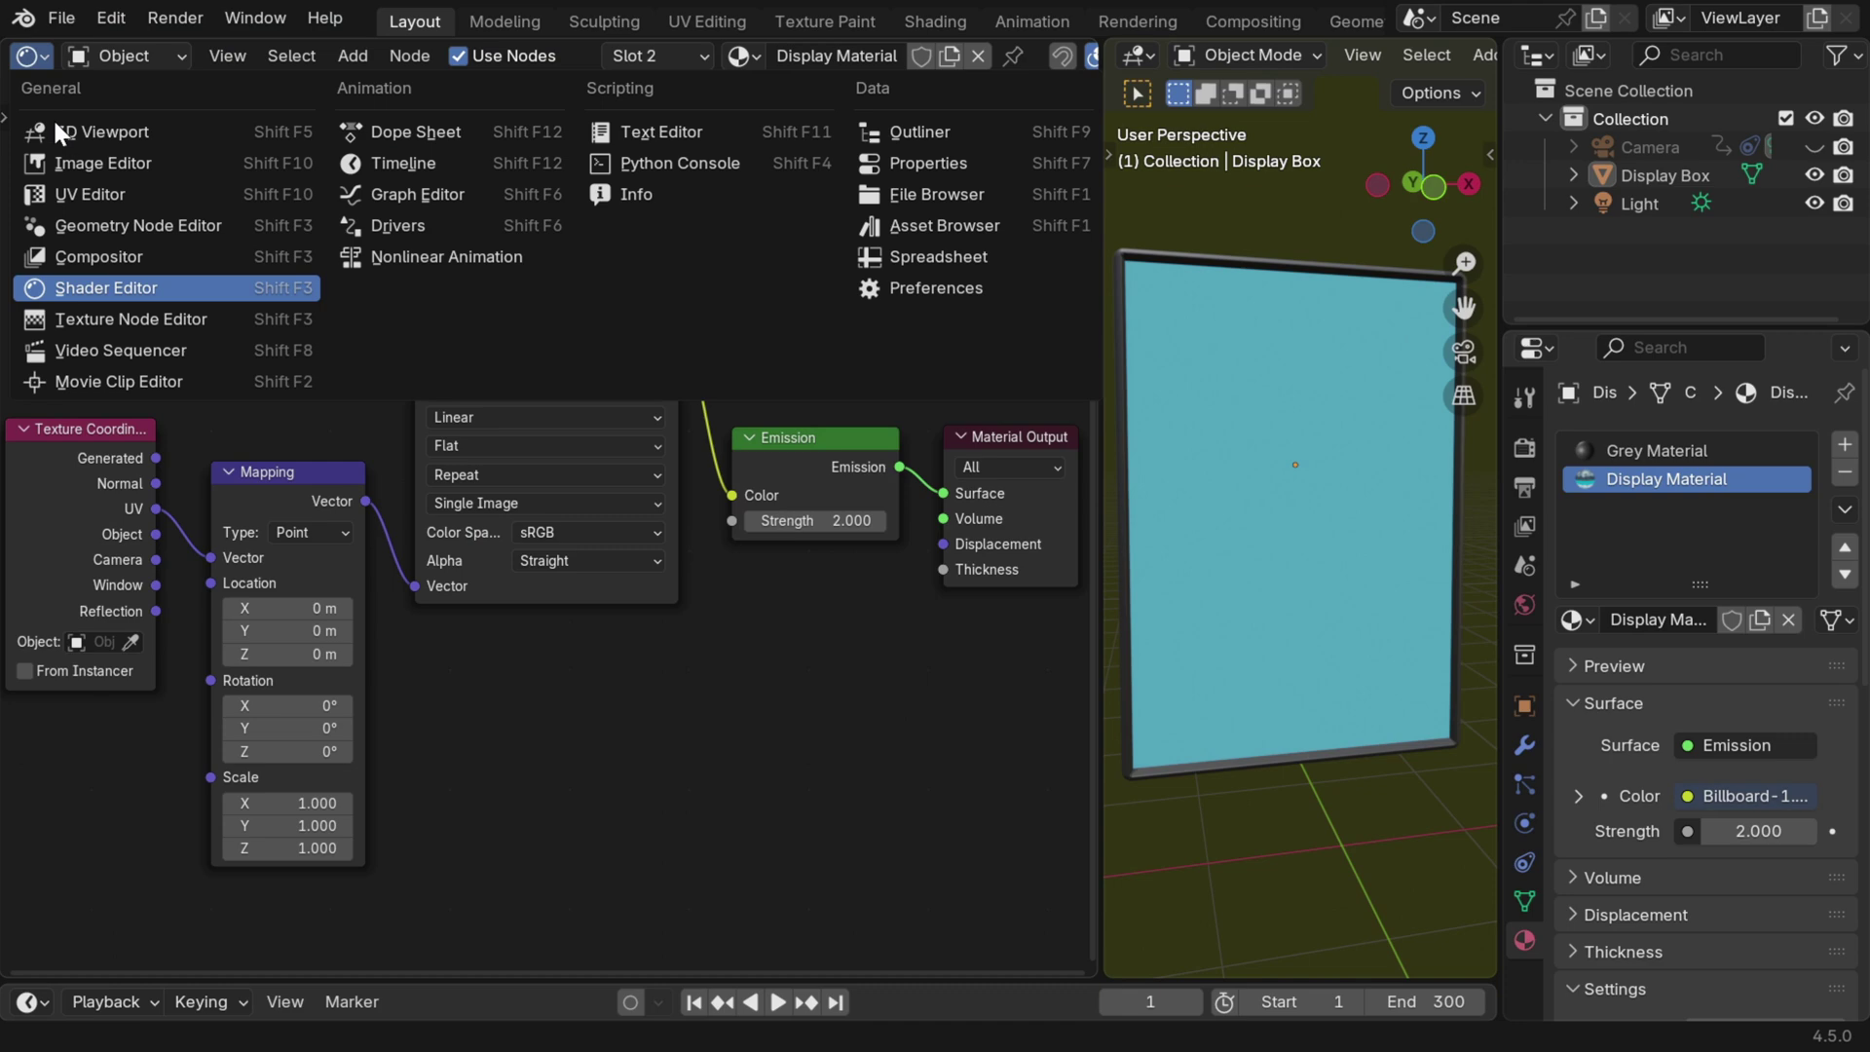
{"action": "left_click", "coordinate": [64, 192]}
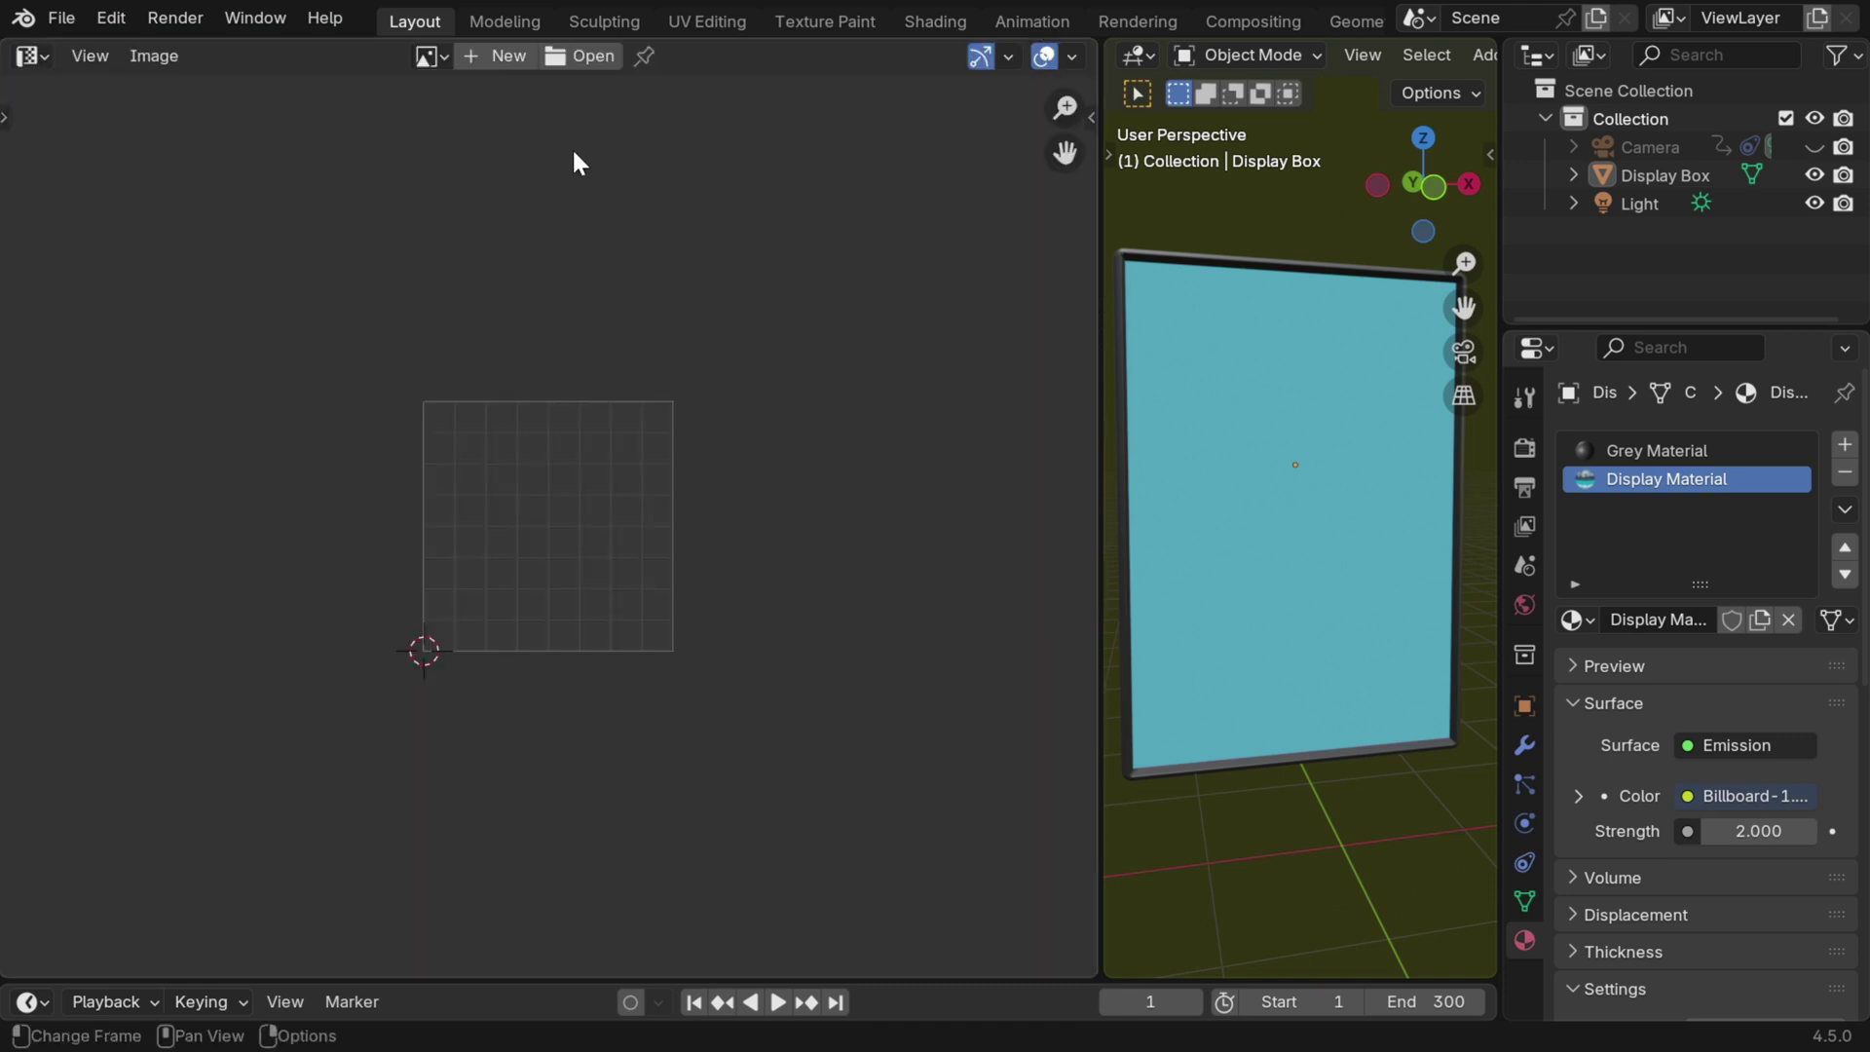
{"action": "left_click", "coordinate": [588, 56]}
{"action": "left_click", "coordinate": [745, 329]}
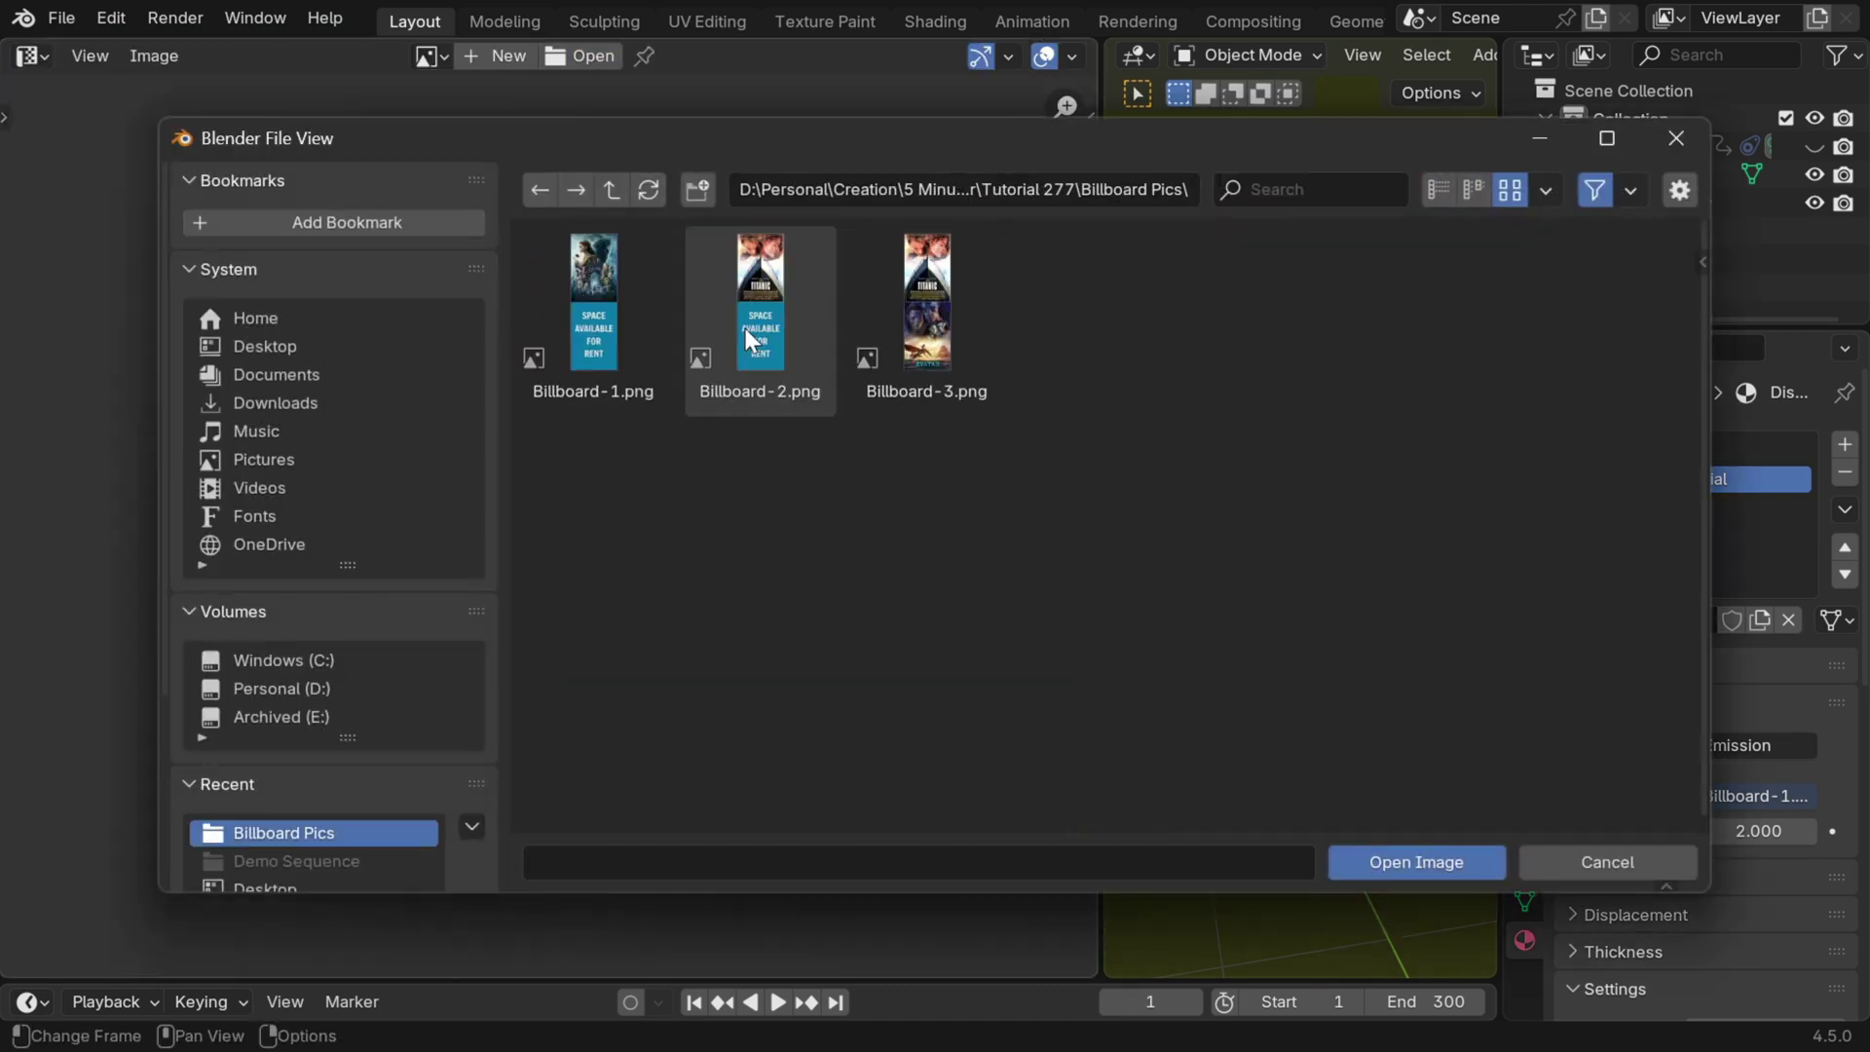
{"action": "double_click", "coordinate": [598, 321]}
{"action": "scroll", "coordinate": [637, 318], "scroll_direction": "down", "scroll_amount": 4}
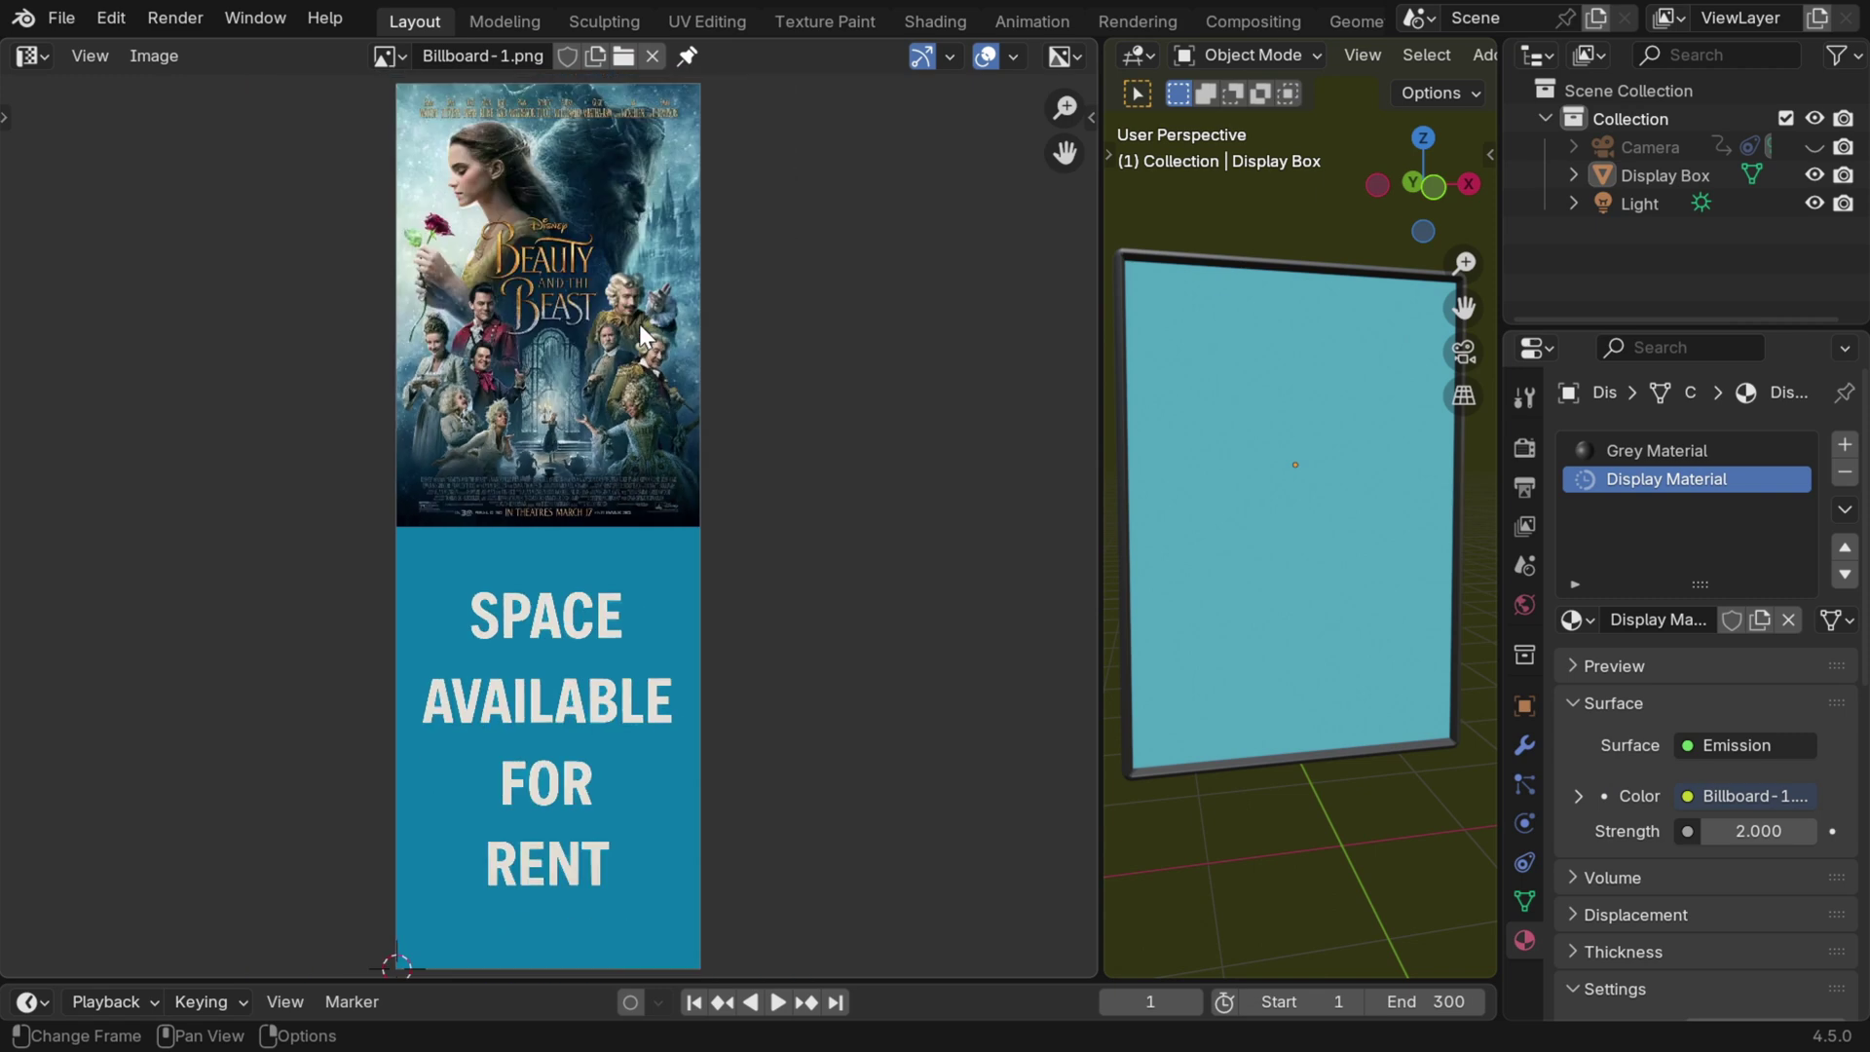
{"action": "left_click_drag", "start_coordinate": [1099, 405], "coordinate": [600, 421]}
Step: In Edit Mode, deselect all and select only the display box's front face in face mode
{"action": "left_click", "coordinate": [799, 55]}
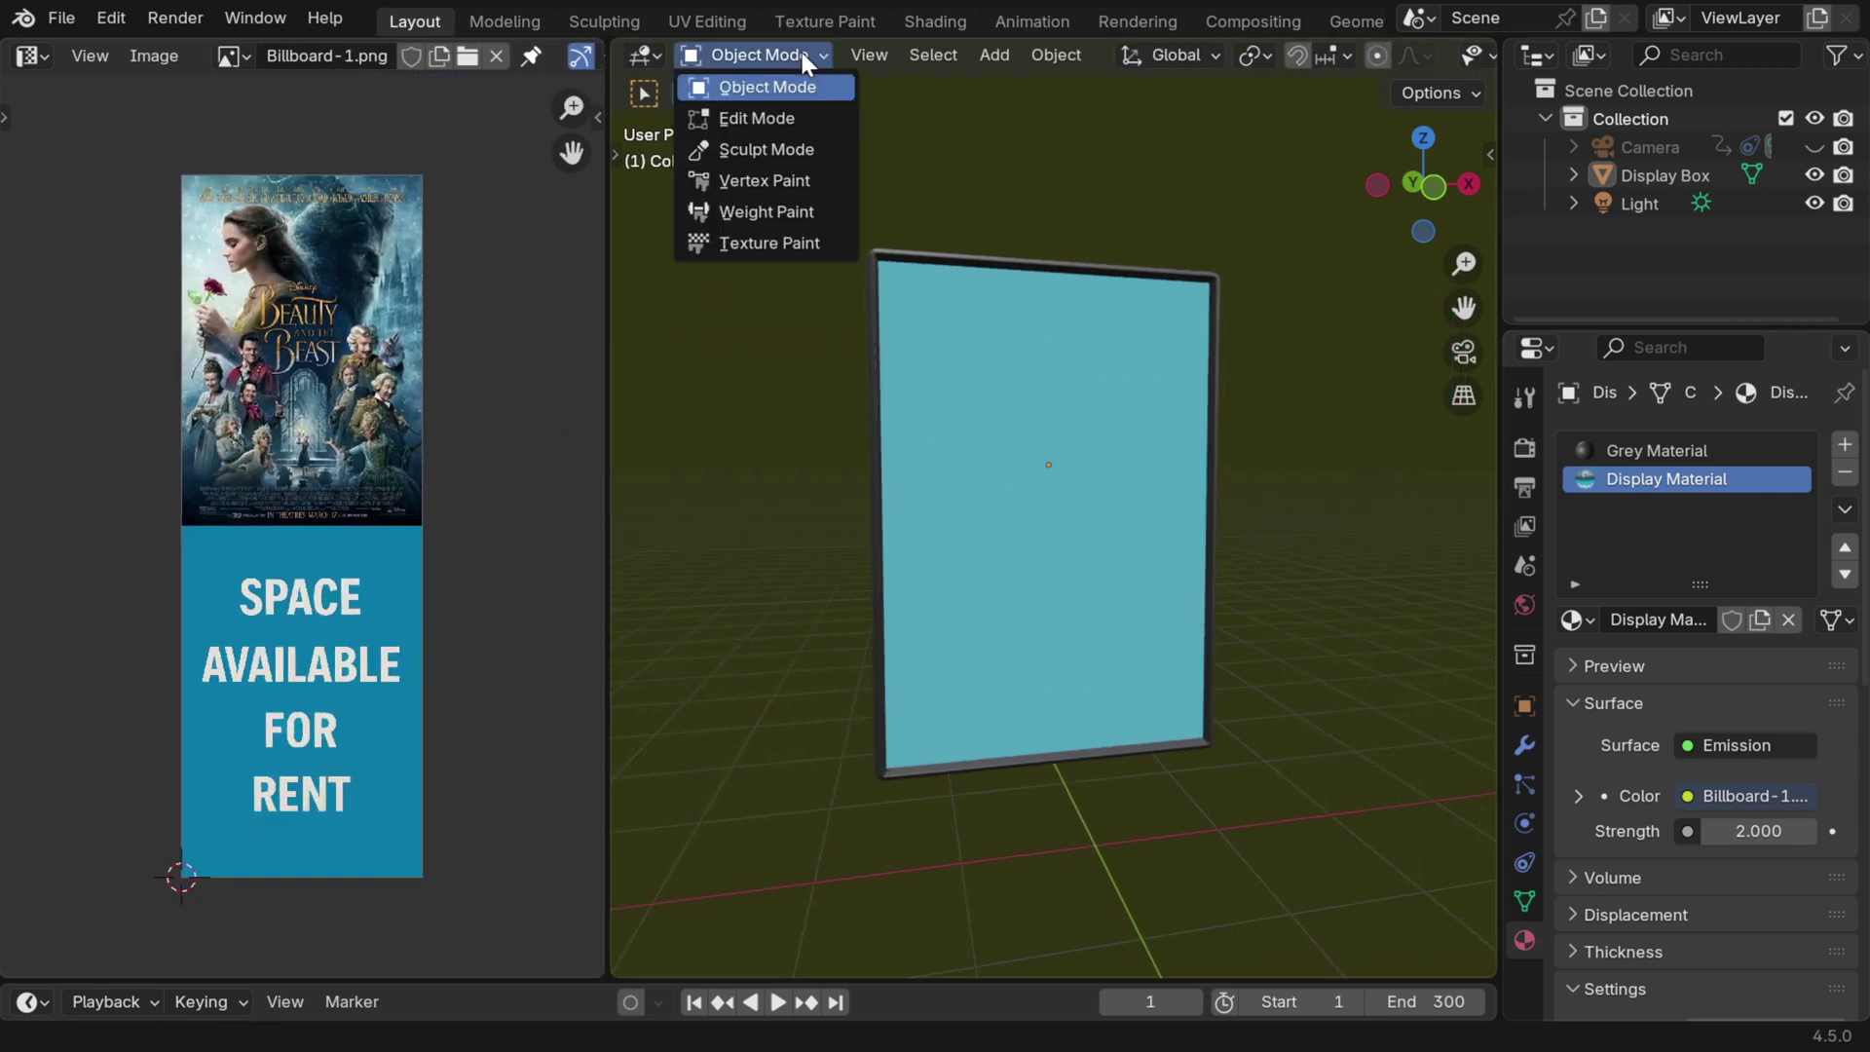
{"action": "left_click", "coordinate": [791, 112]}
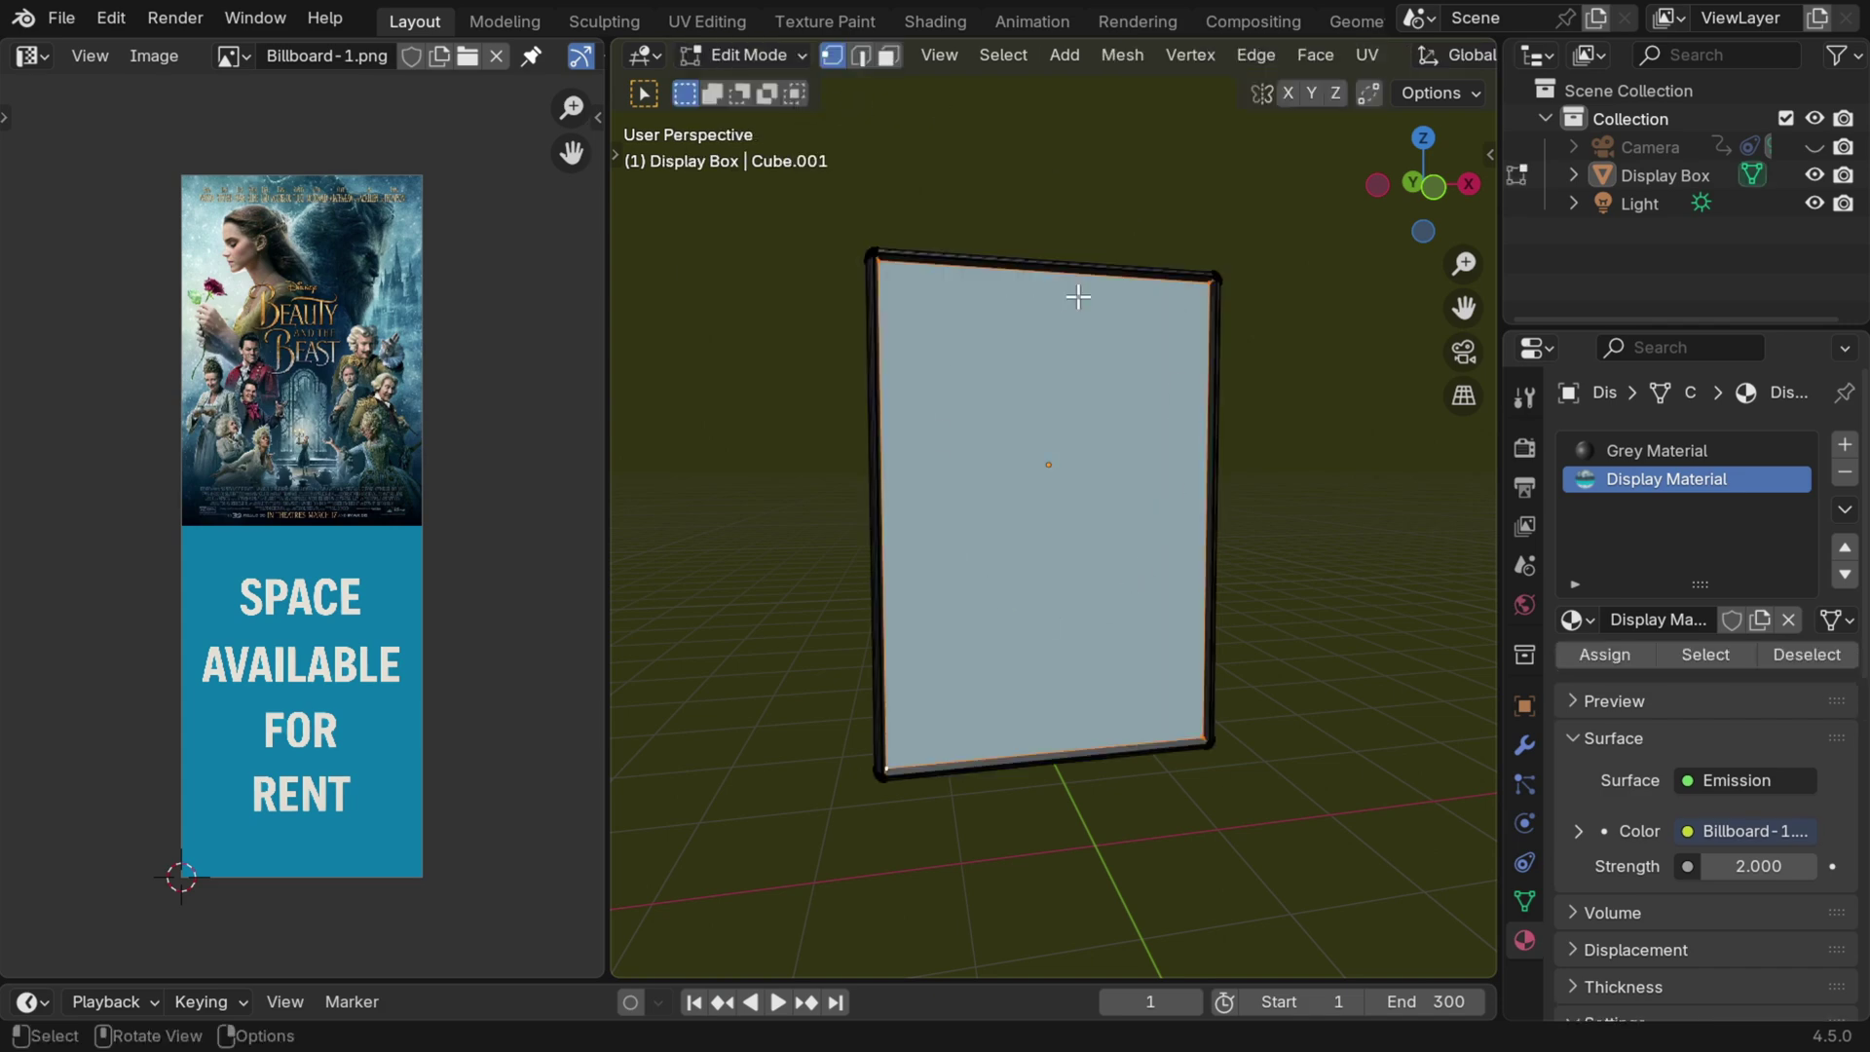
{"action": "left_click", "coordinate": [1294, 436]}
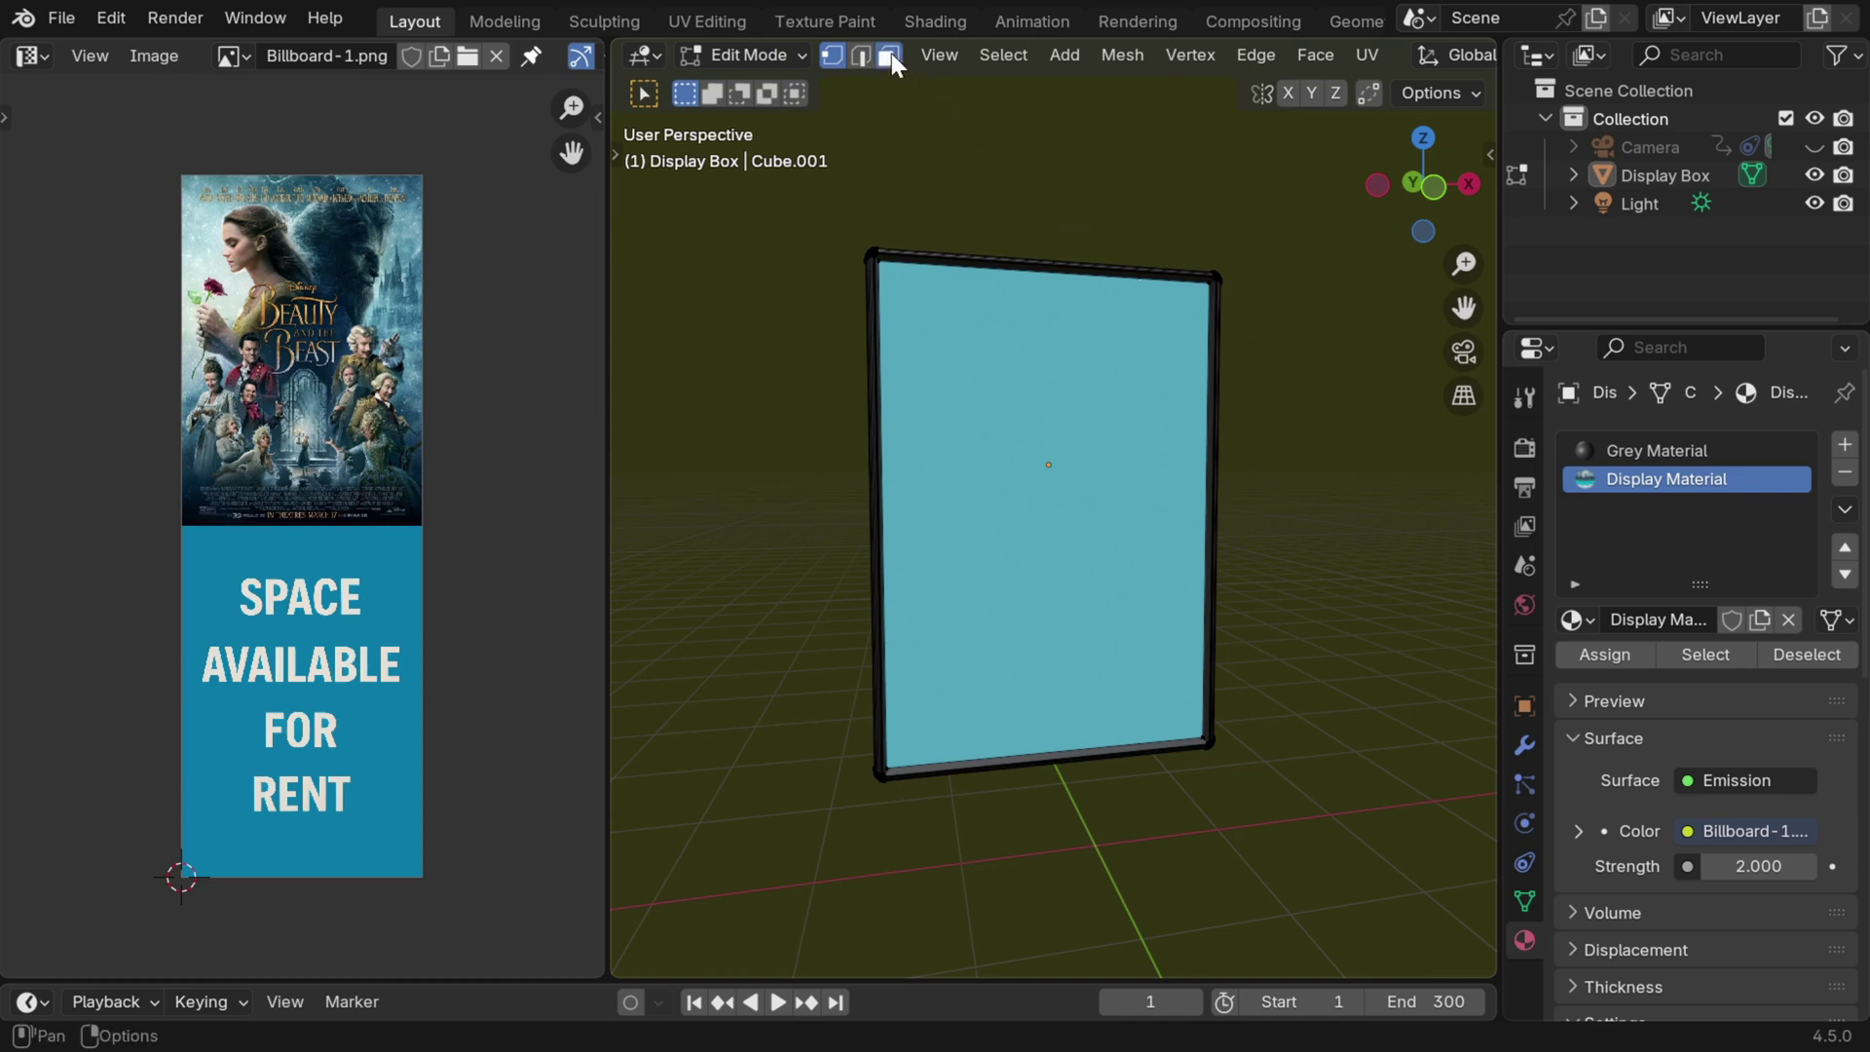
{"action": "left_click", "coordinate": [889, 55]}
{"action": "left_click", "coordinate": [1047, 385]}
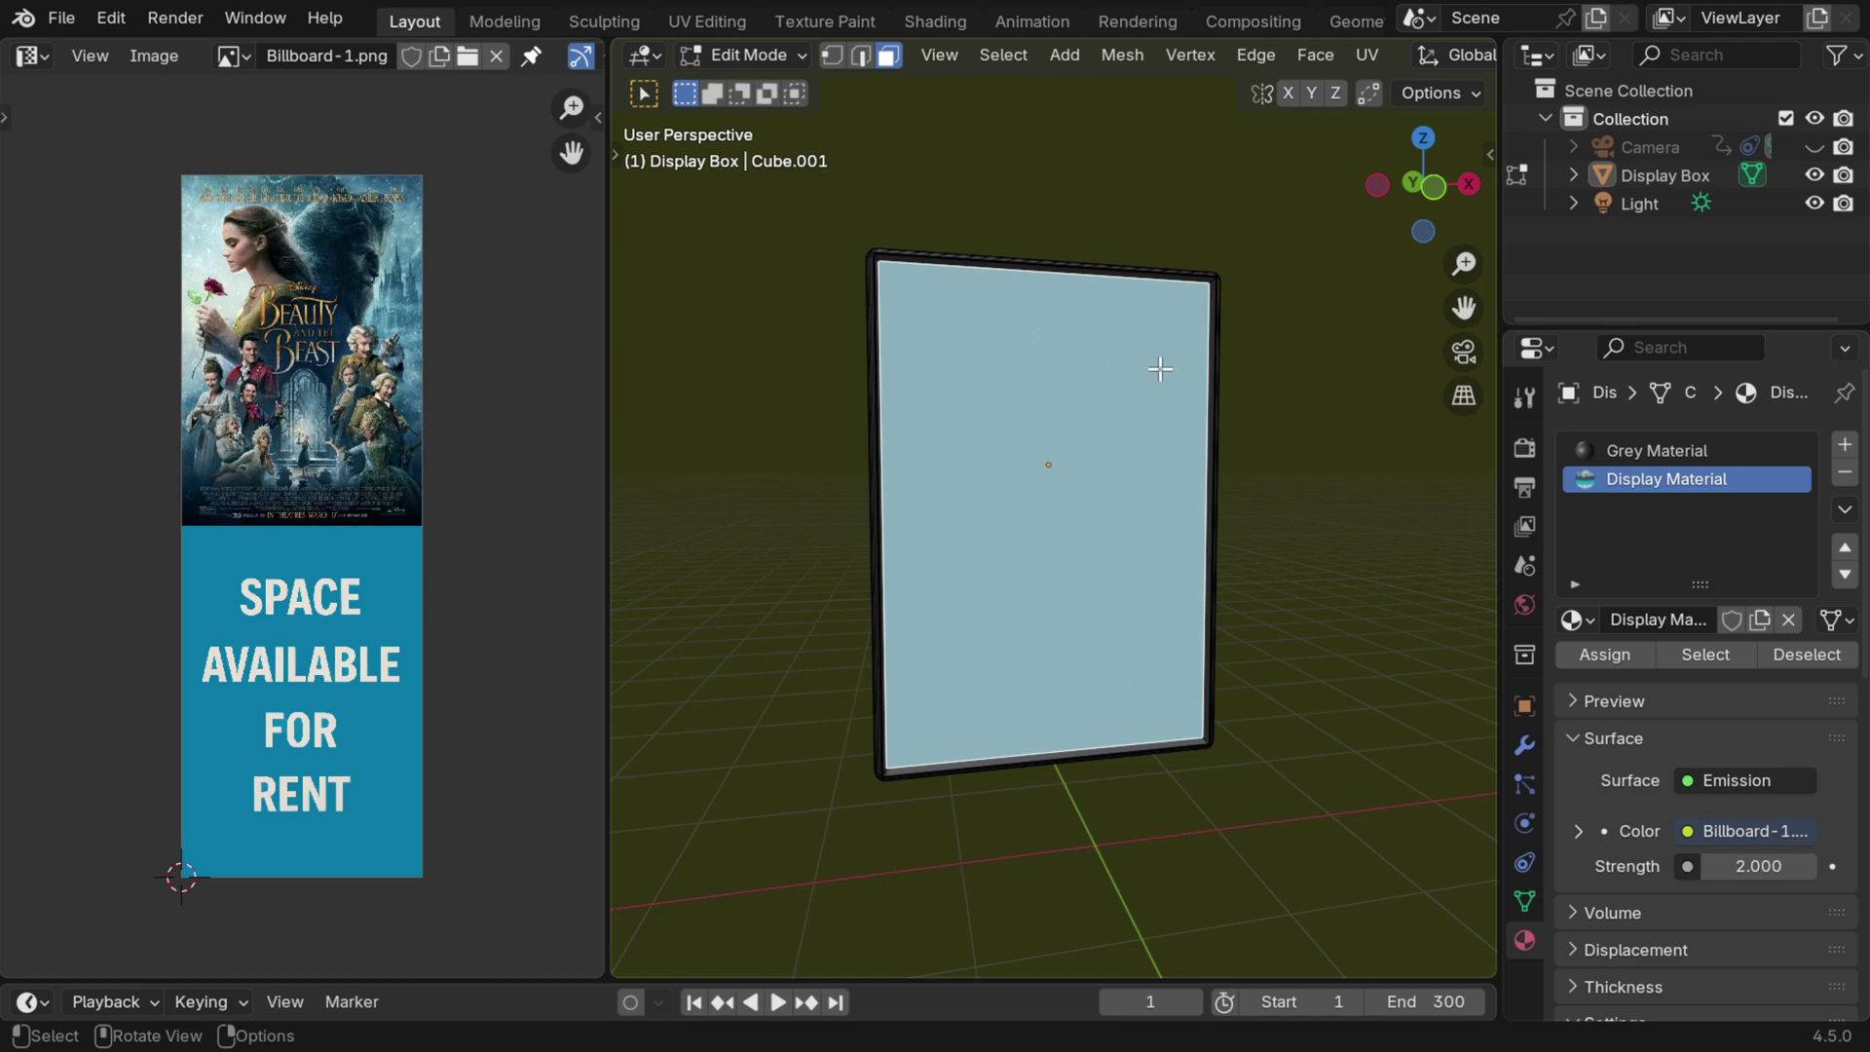
Step: Unwrap the selected screen face with Smart UV Project
{"action": "left_click", "coordinate": [1366, 55]}
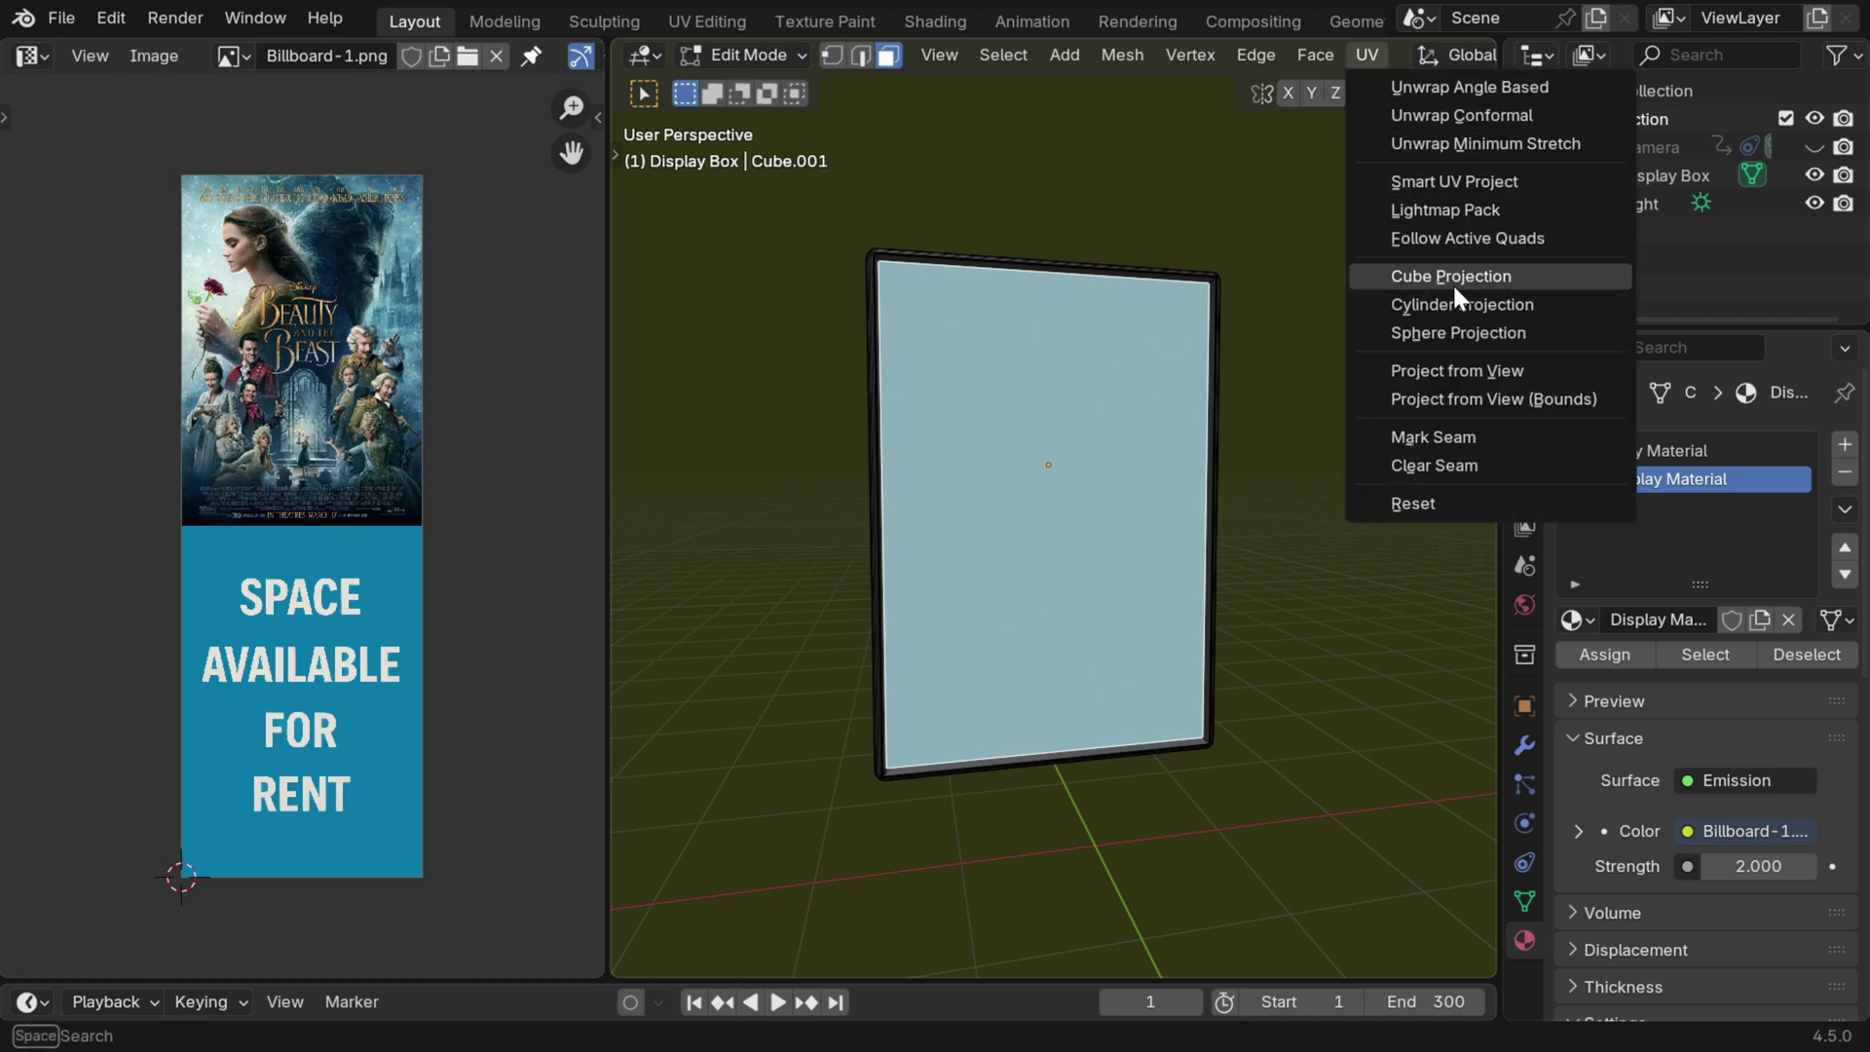
{"action": "left_click", "coordinate": [1467, 181]}
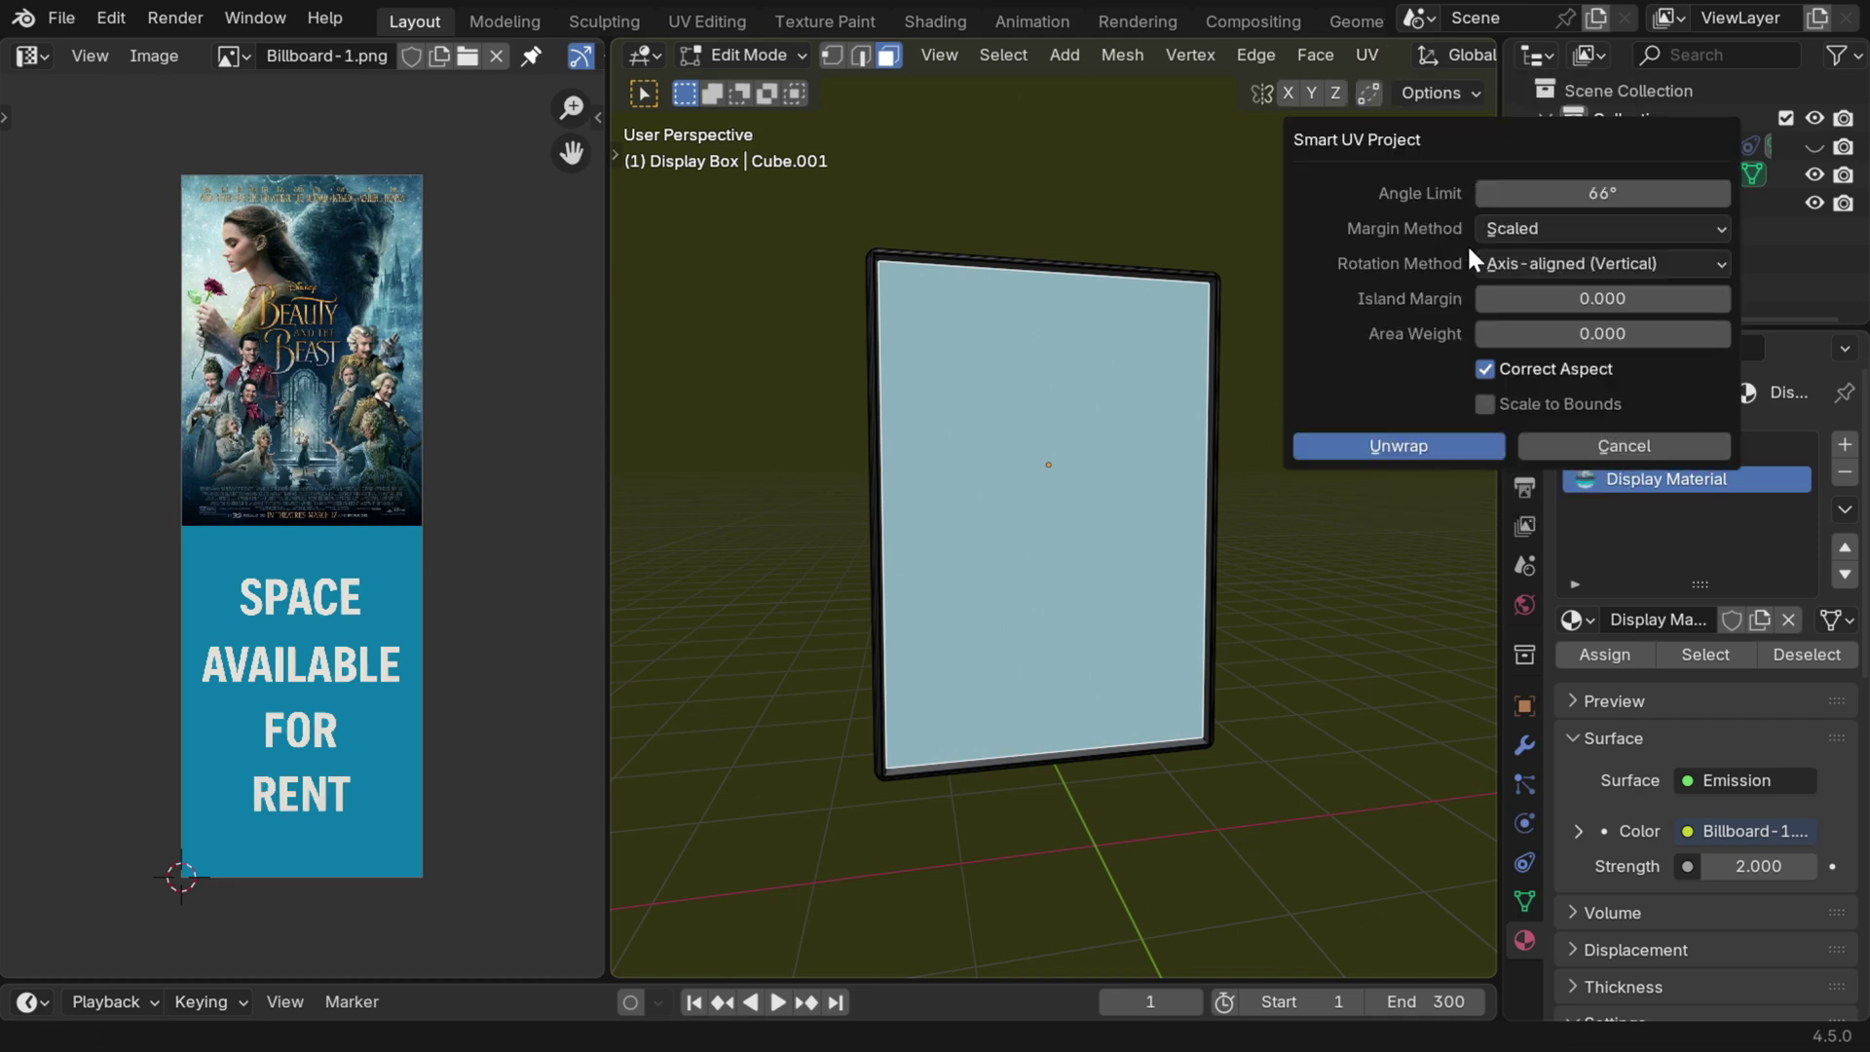
{"action": "left_click", "coordinate": [1419, 448]}
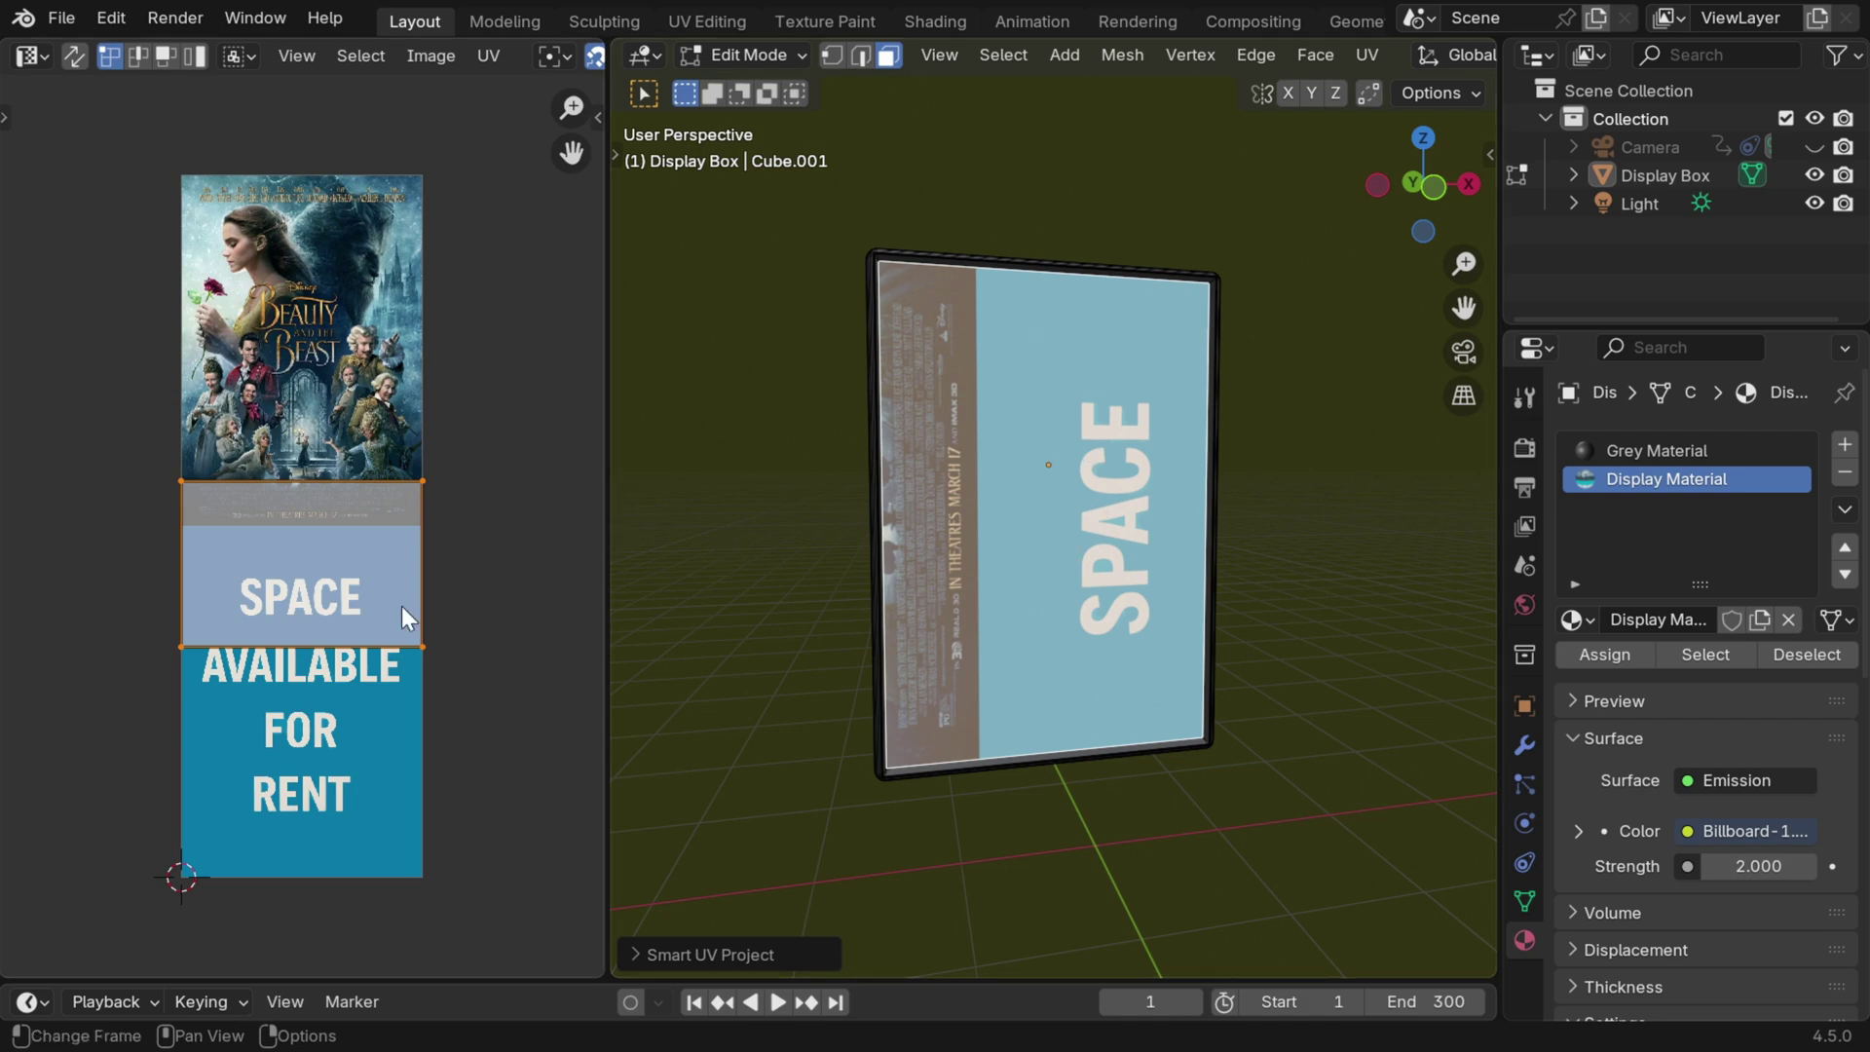
Step: Rotate the UV island 90° and then 180° so the poster reads upright
{"action": "type", "text": "r"}
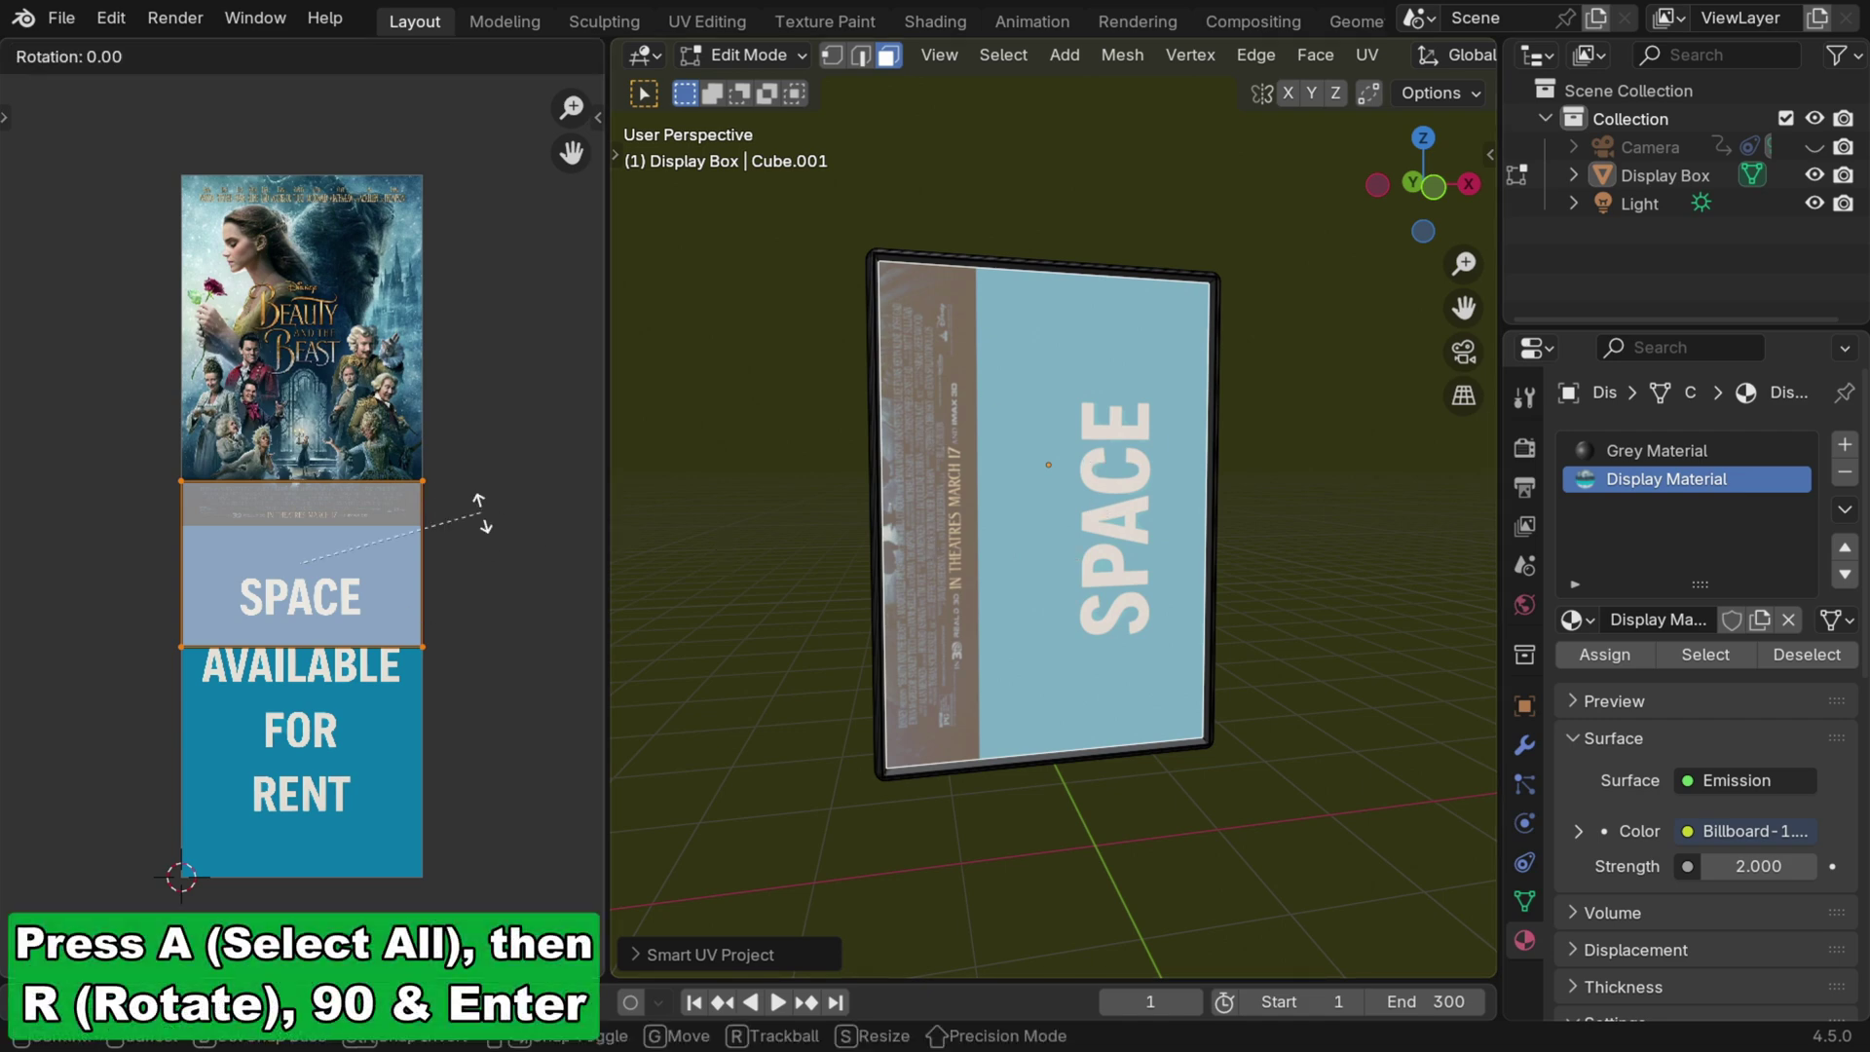
{"action": "type", "text": "90"}
{"action": "key", "text": "Return"}
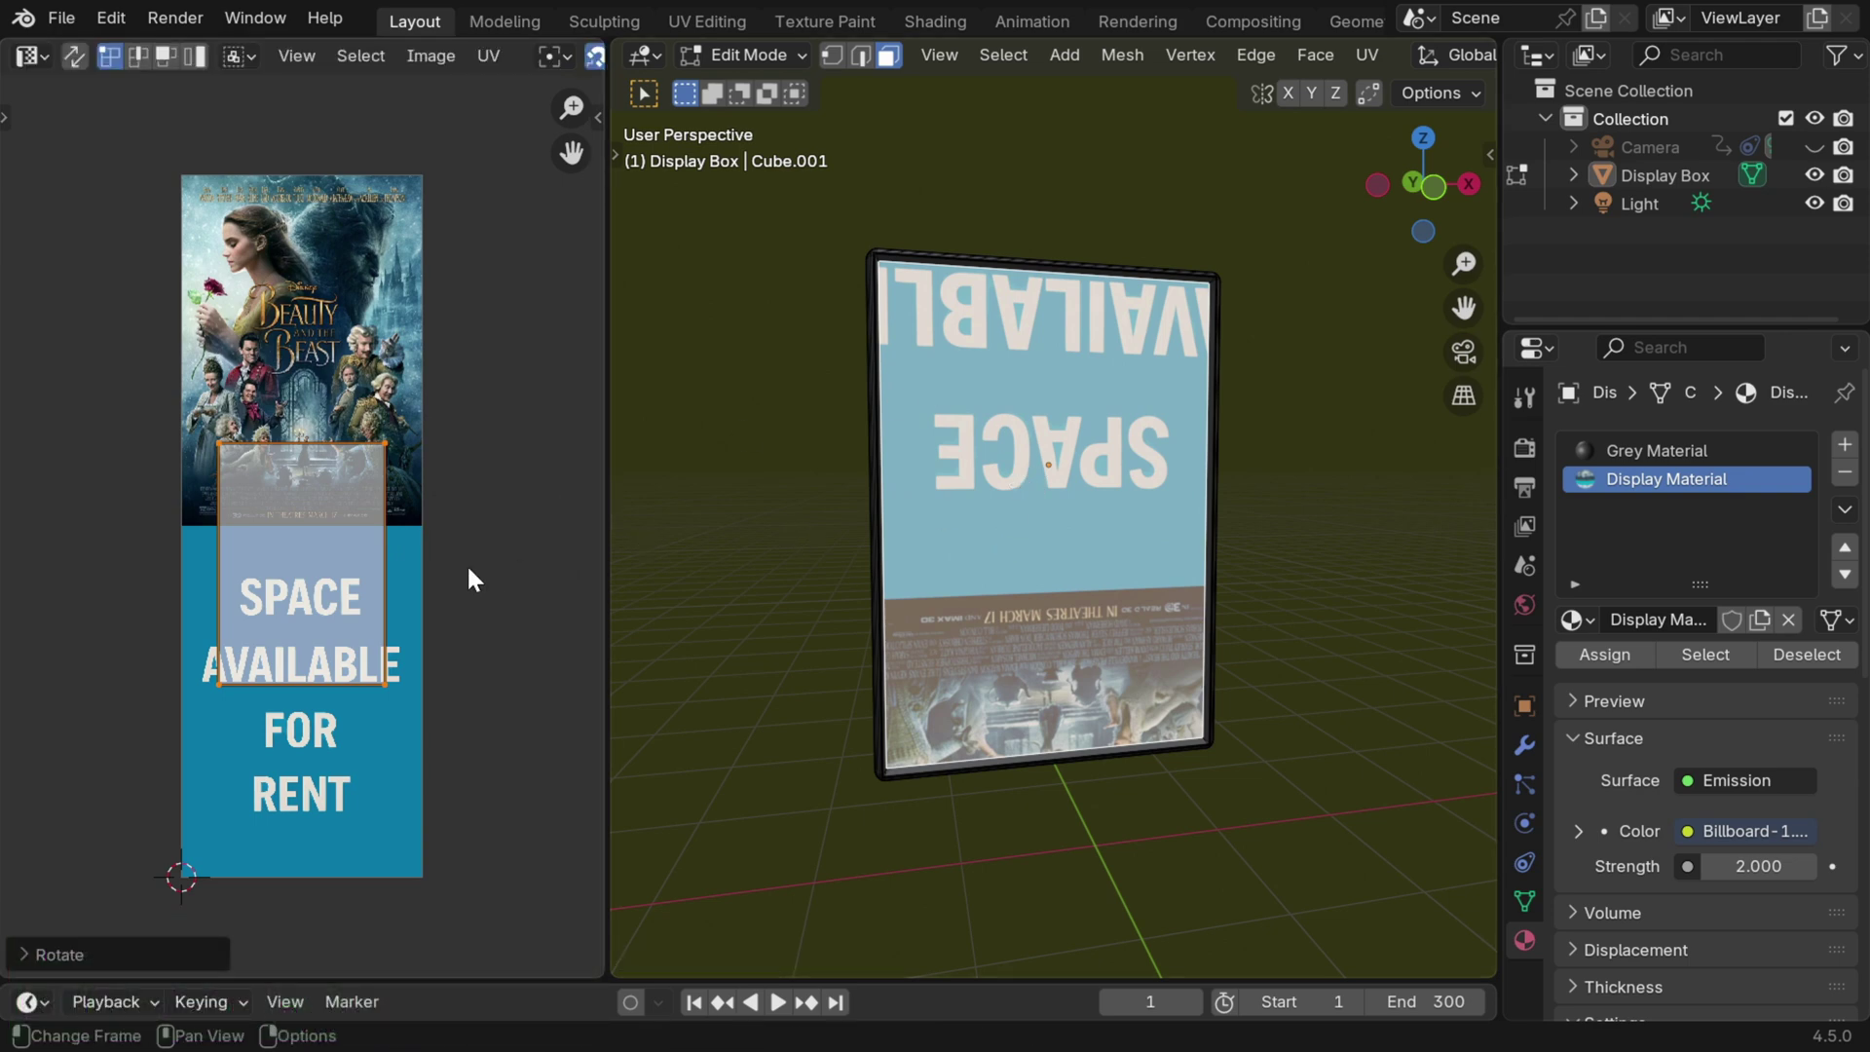
{"action": "type", "text": "r180"}
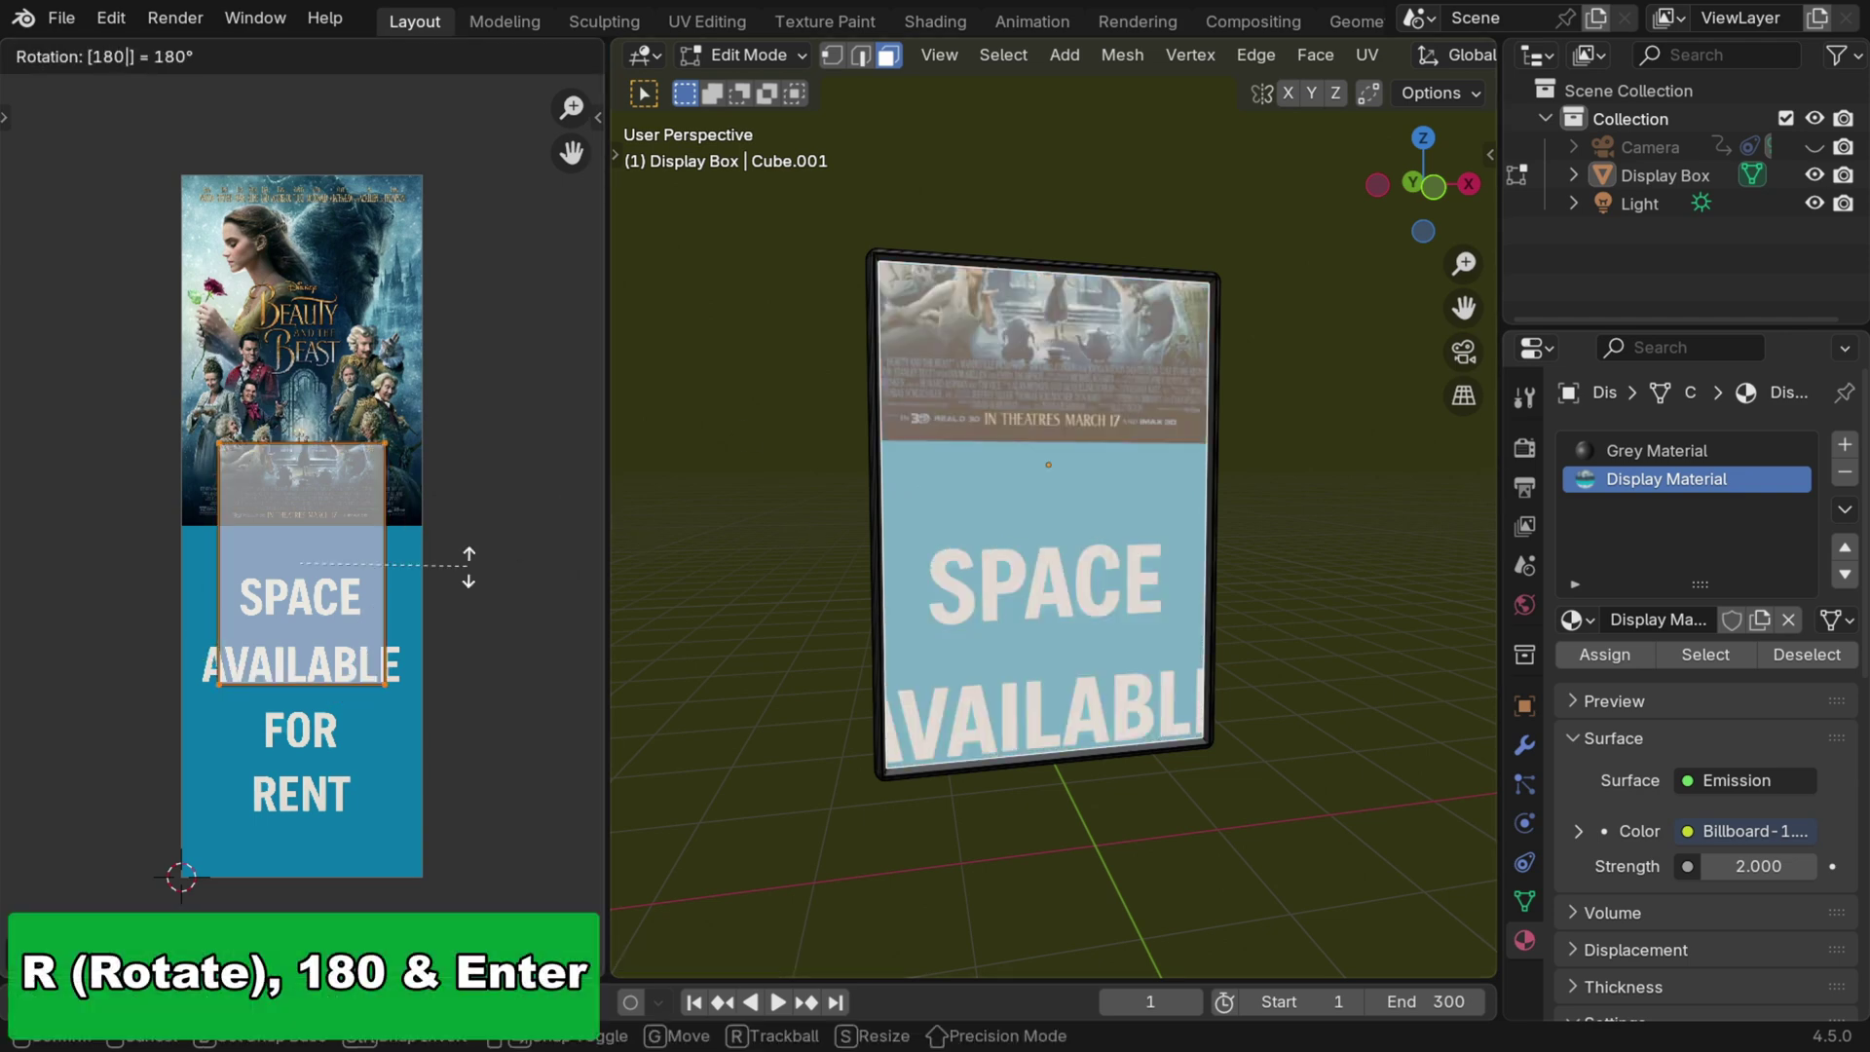
{"action": "key", "text": "Return"}
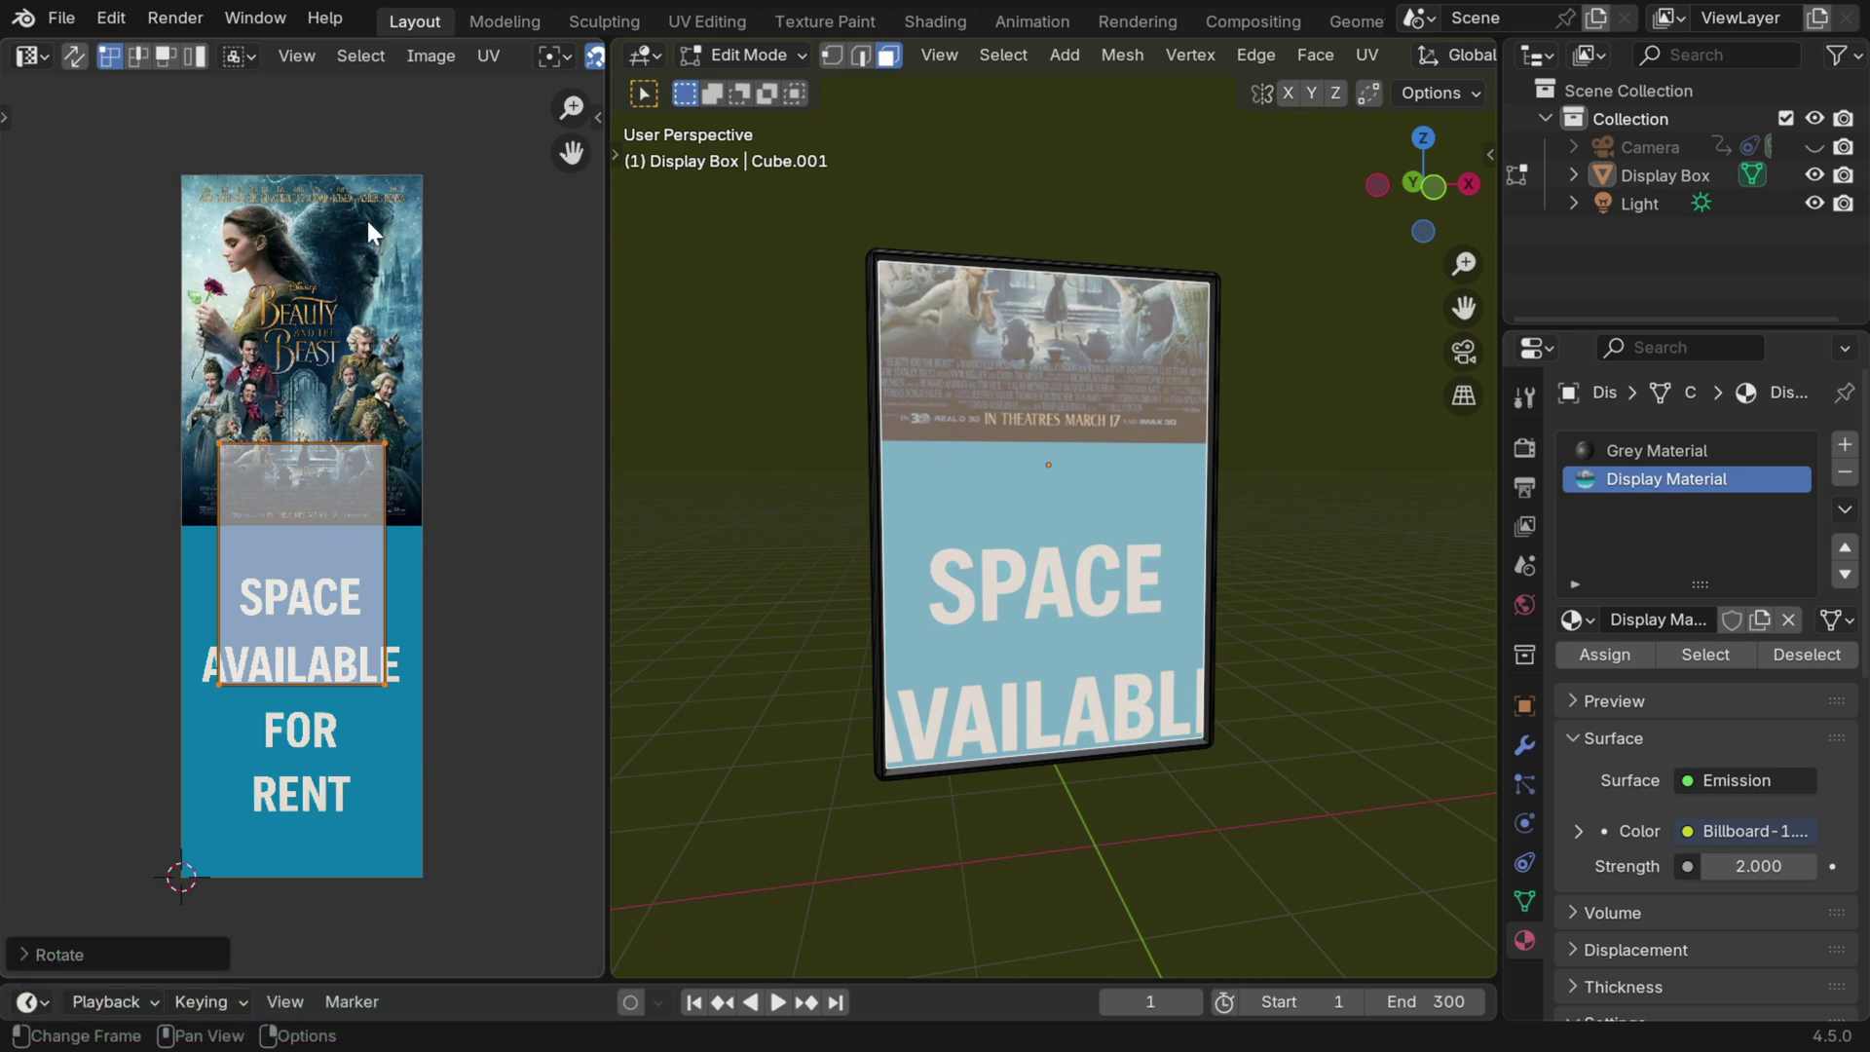
Step: Constrain UVs to image bounds, then scale and move the island over the Beauty and the Beast poster
{"action": "left_click", "coordinate": [488, 52]}
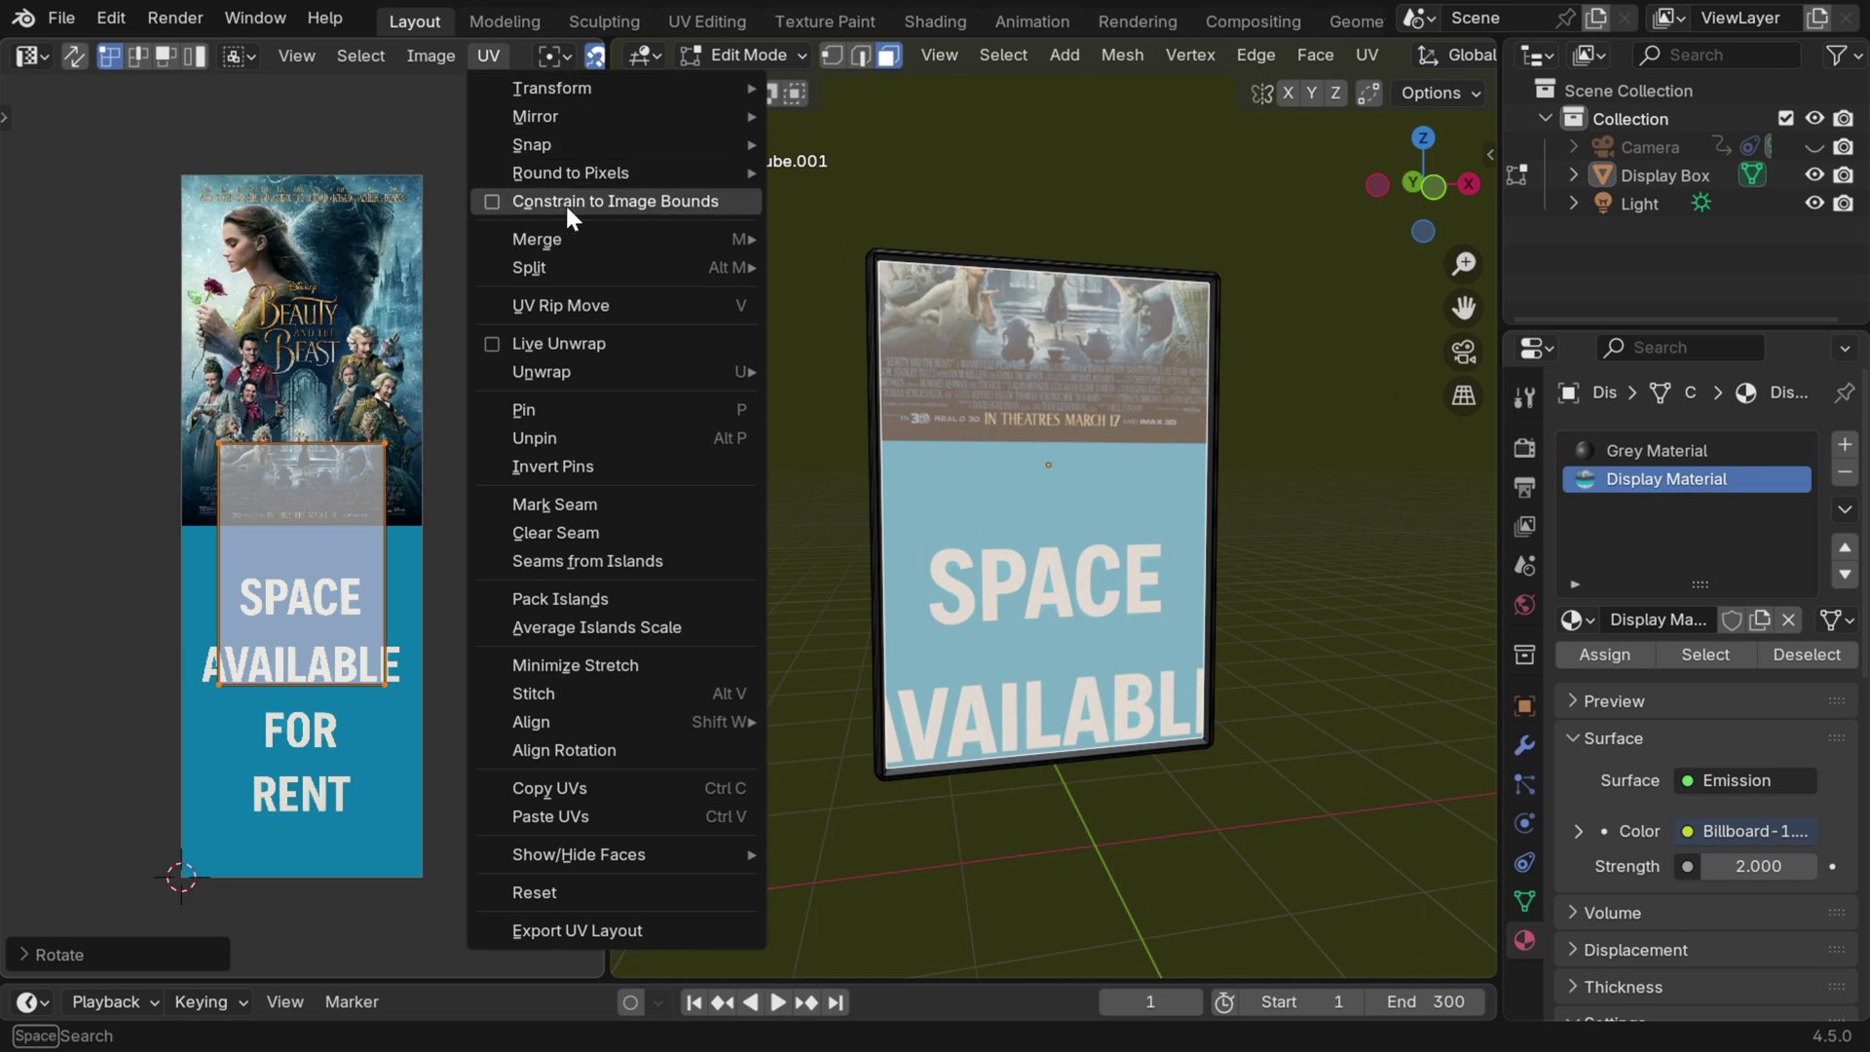
{"action": "left_click", "coordinate": [492, 206]}
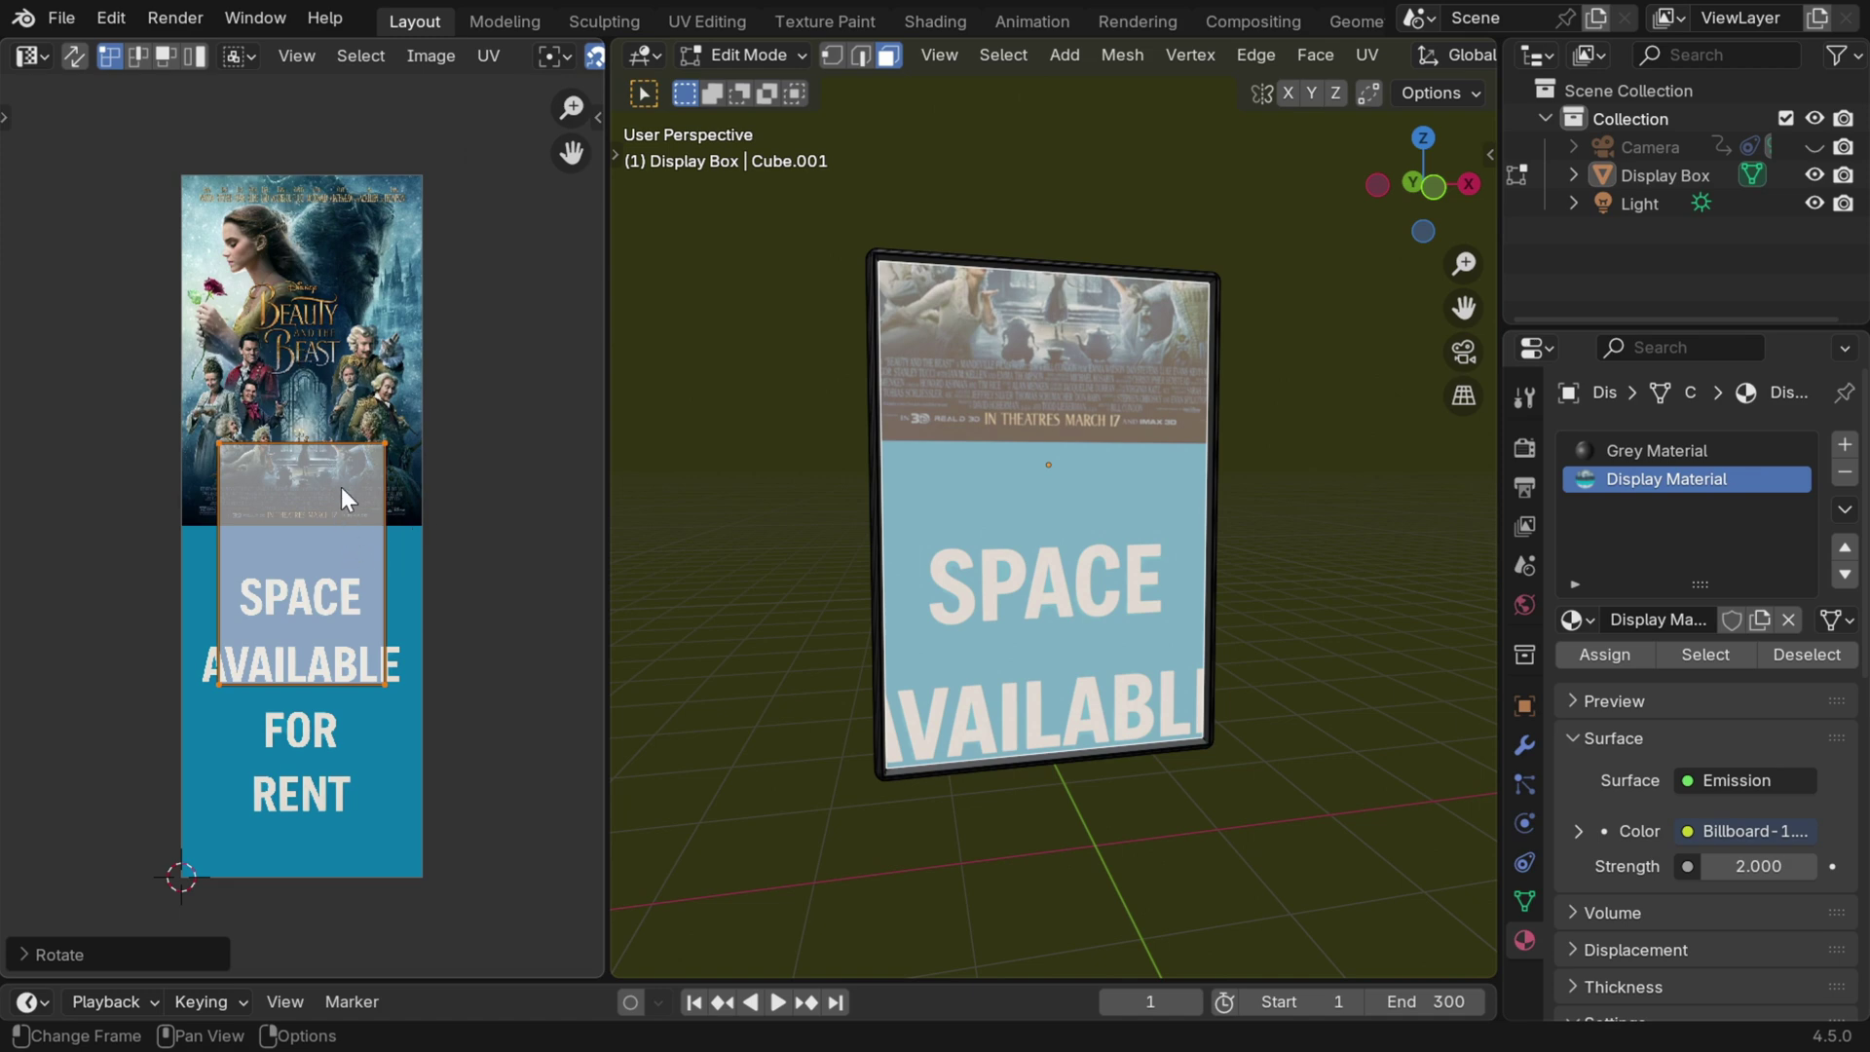
{"action": "key", "text": "s"}
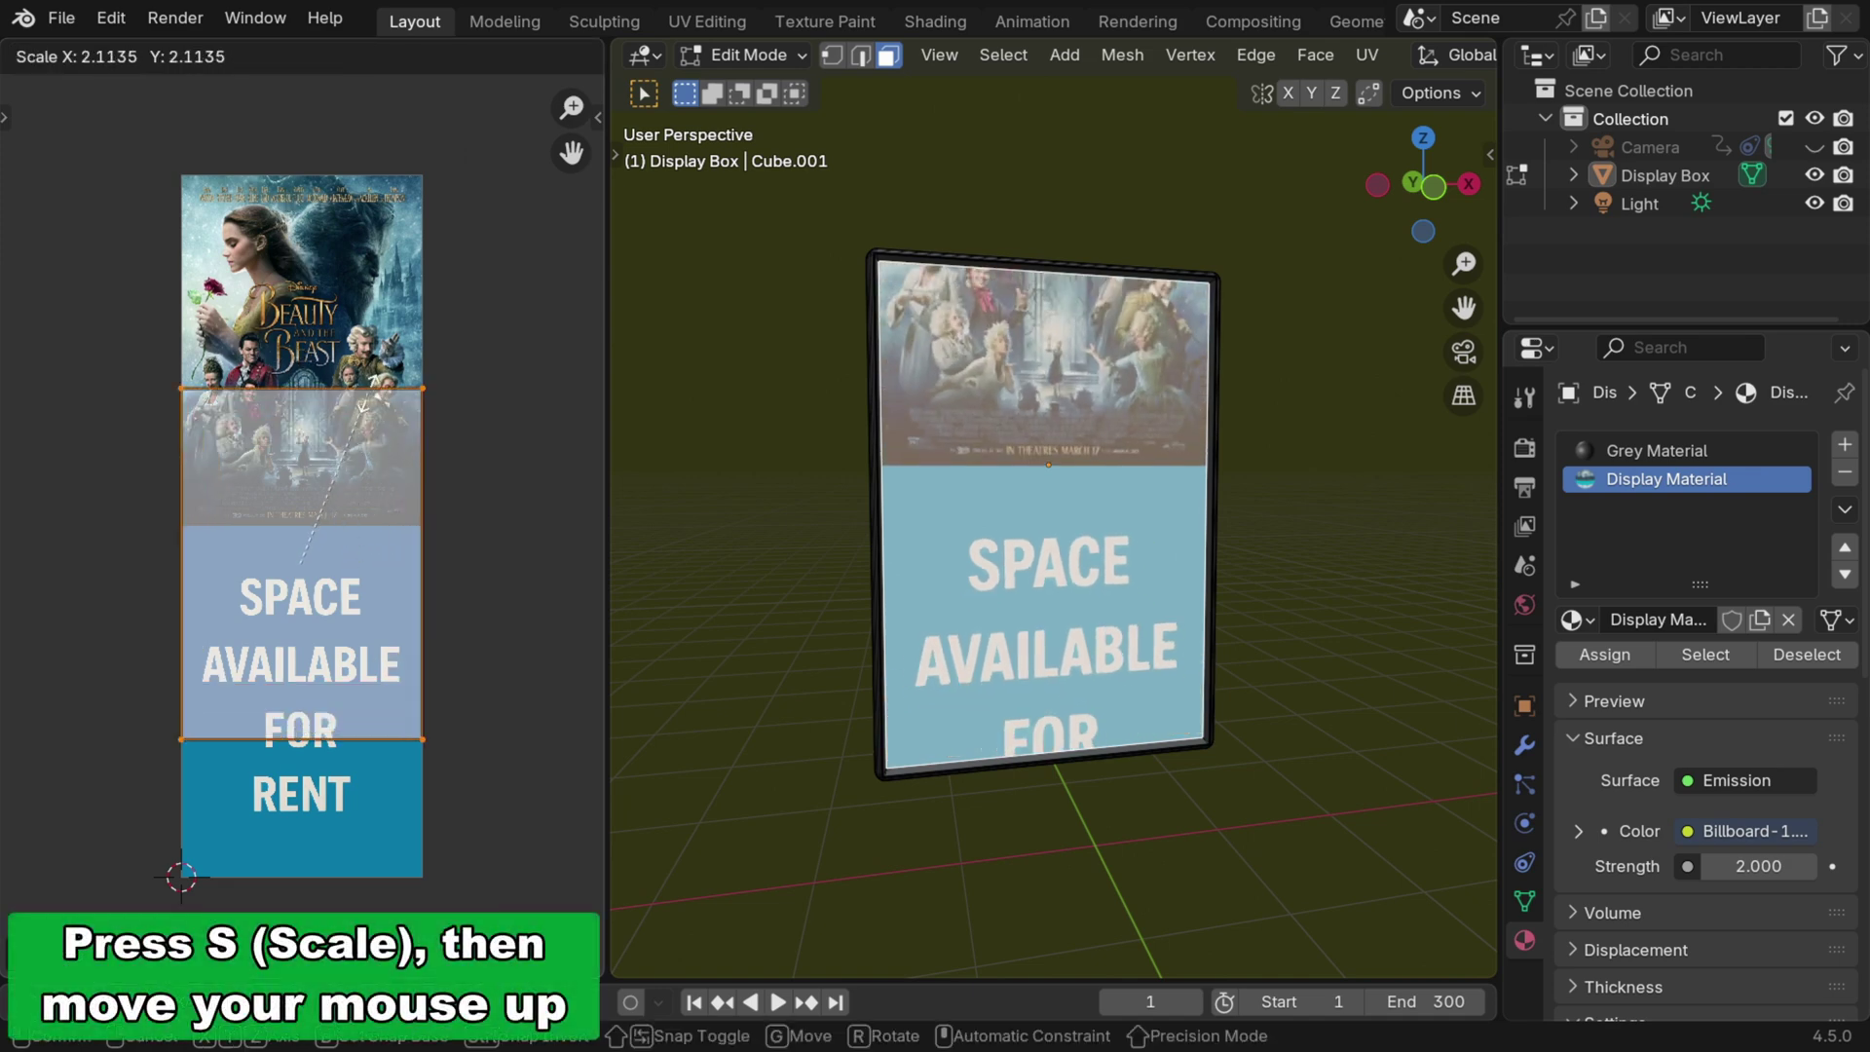
{"action": "left_click", "coordinate": [364, 401]}
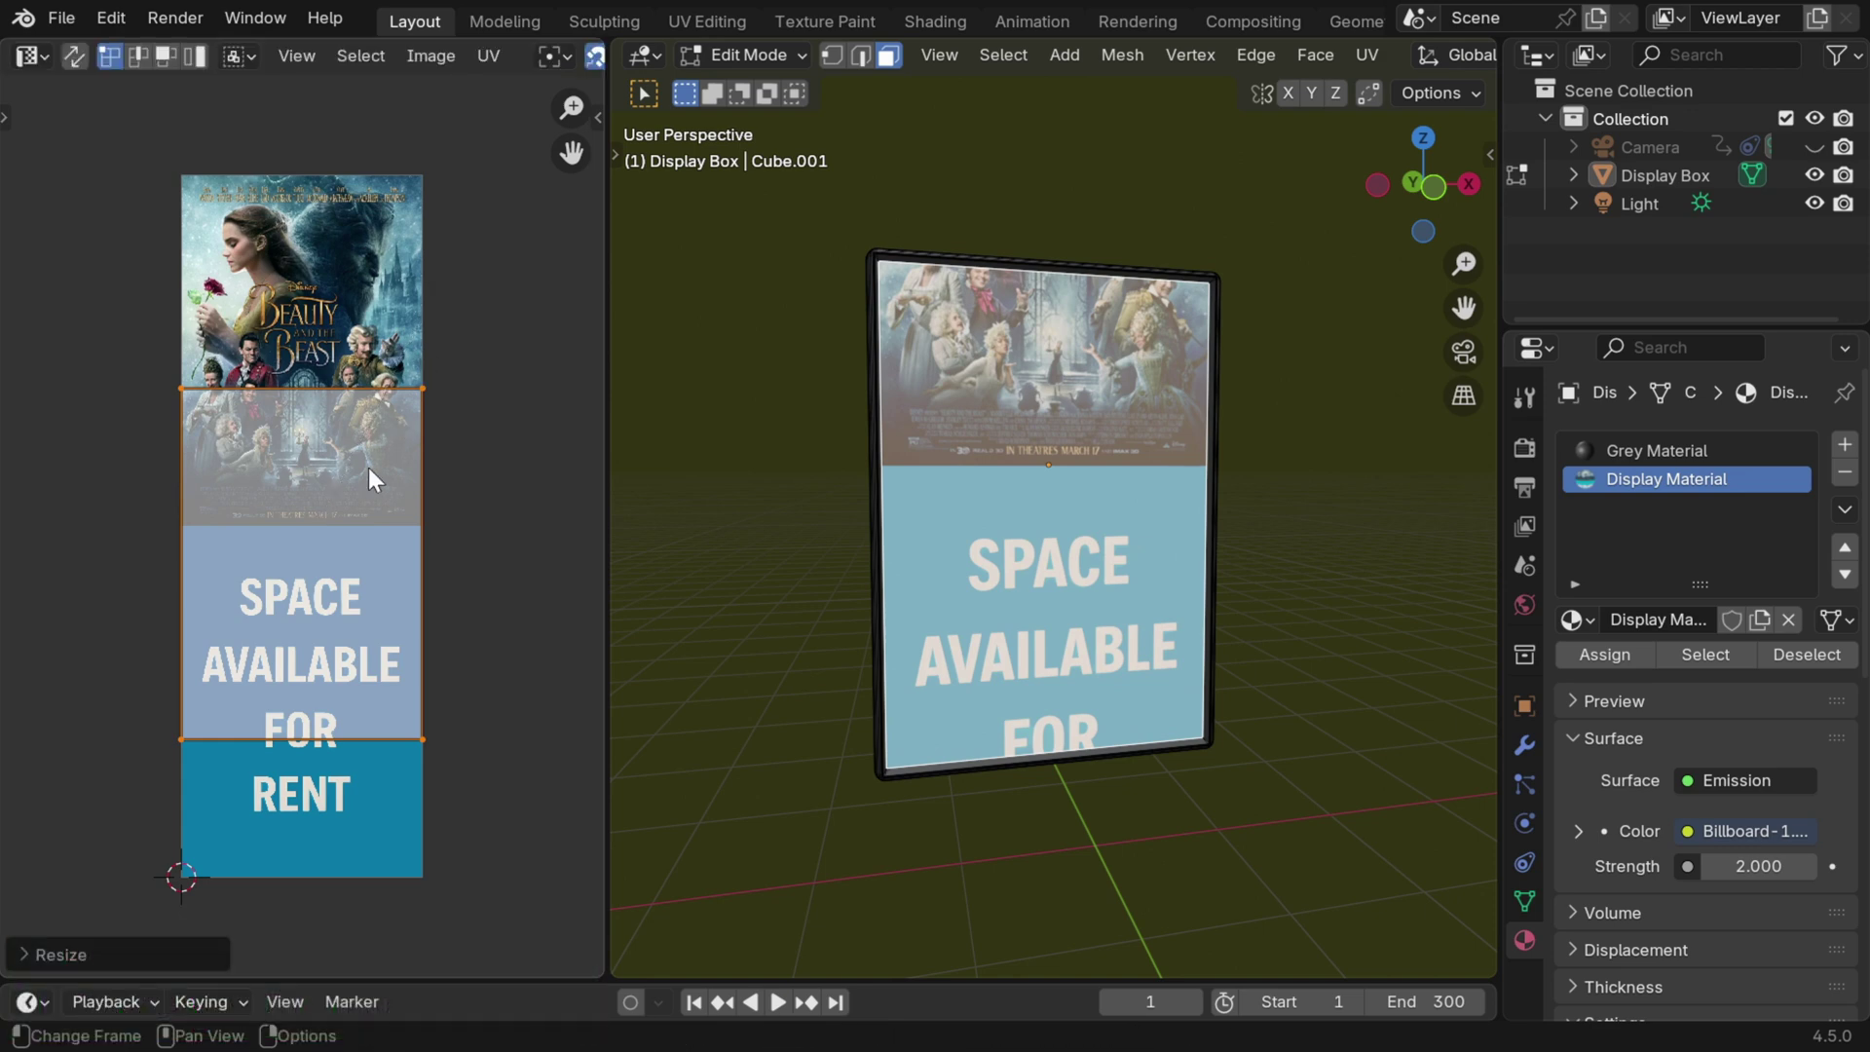
{"action": "key", "text": "g"}
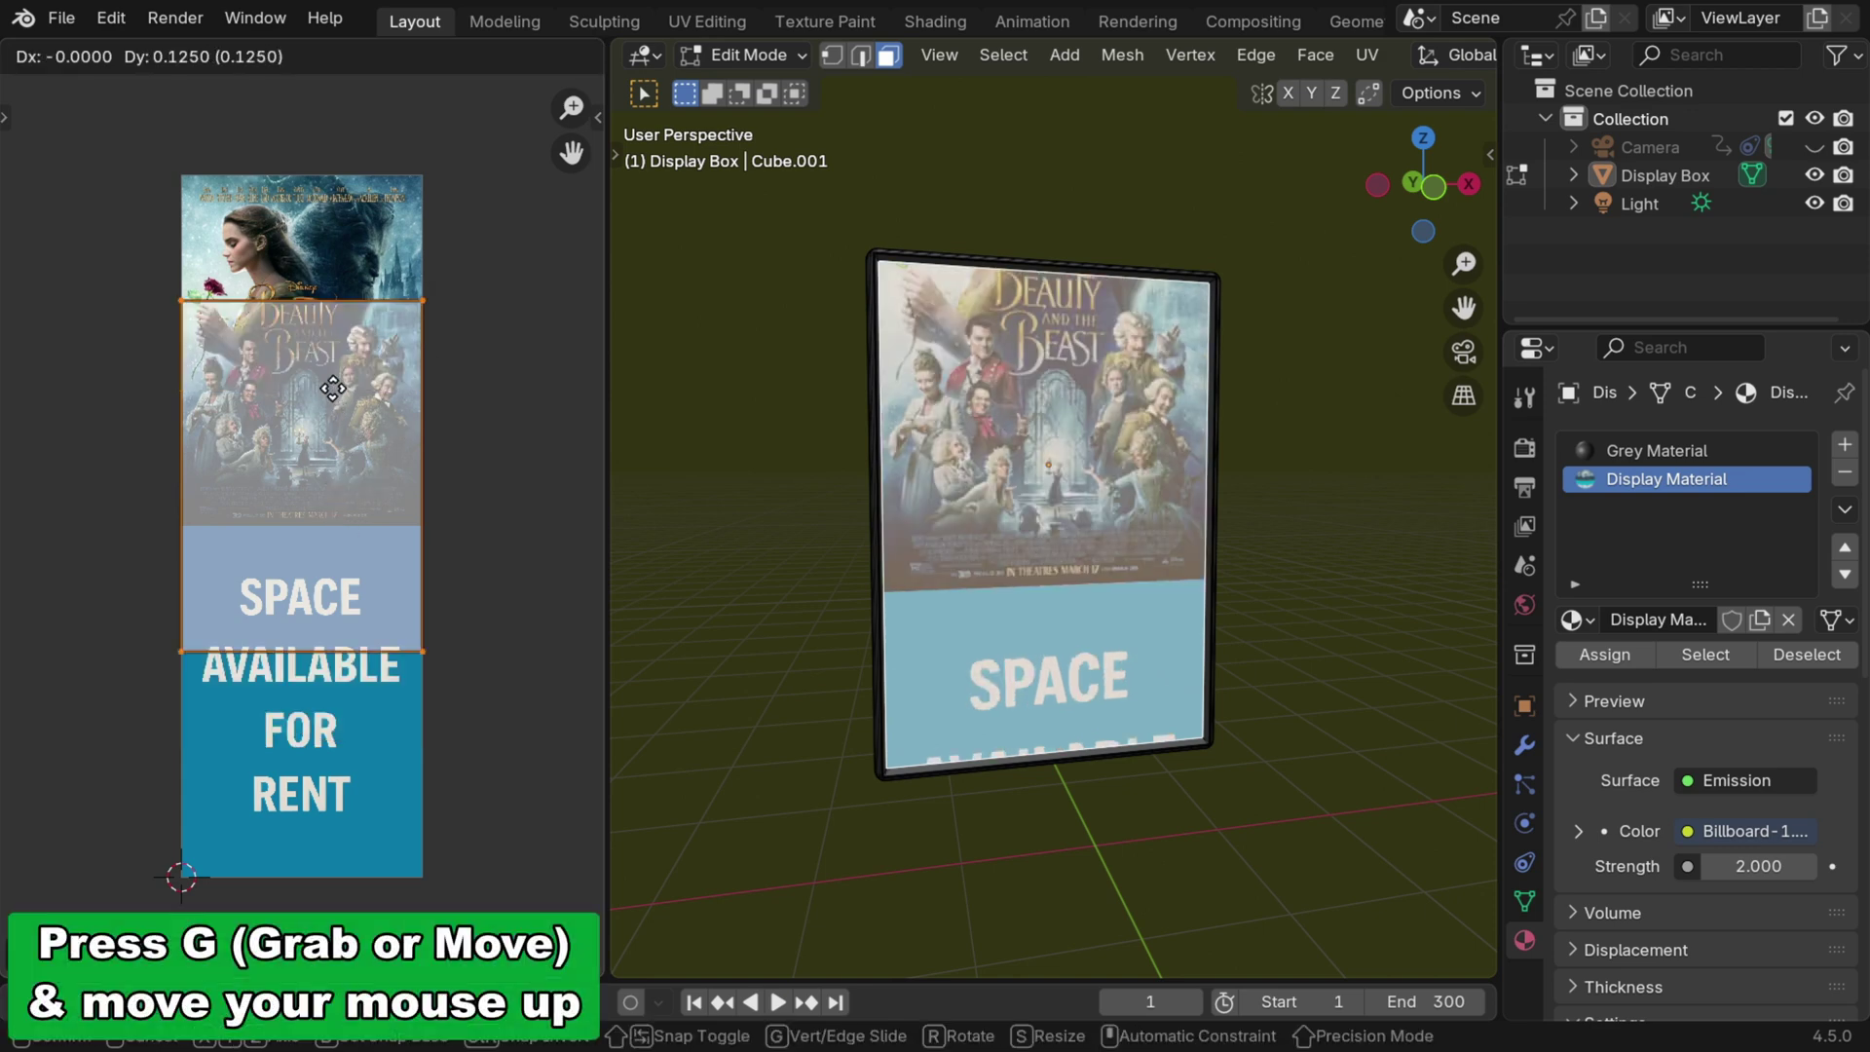
{"action": "left_click", "coordinate": [342, 218]}
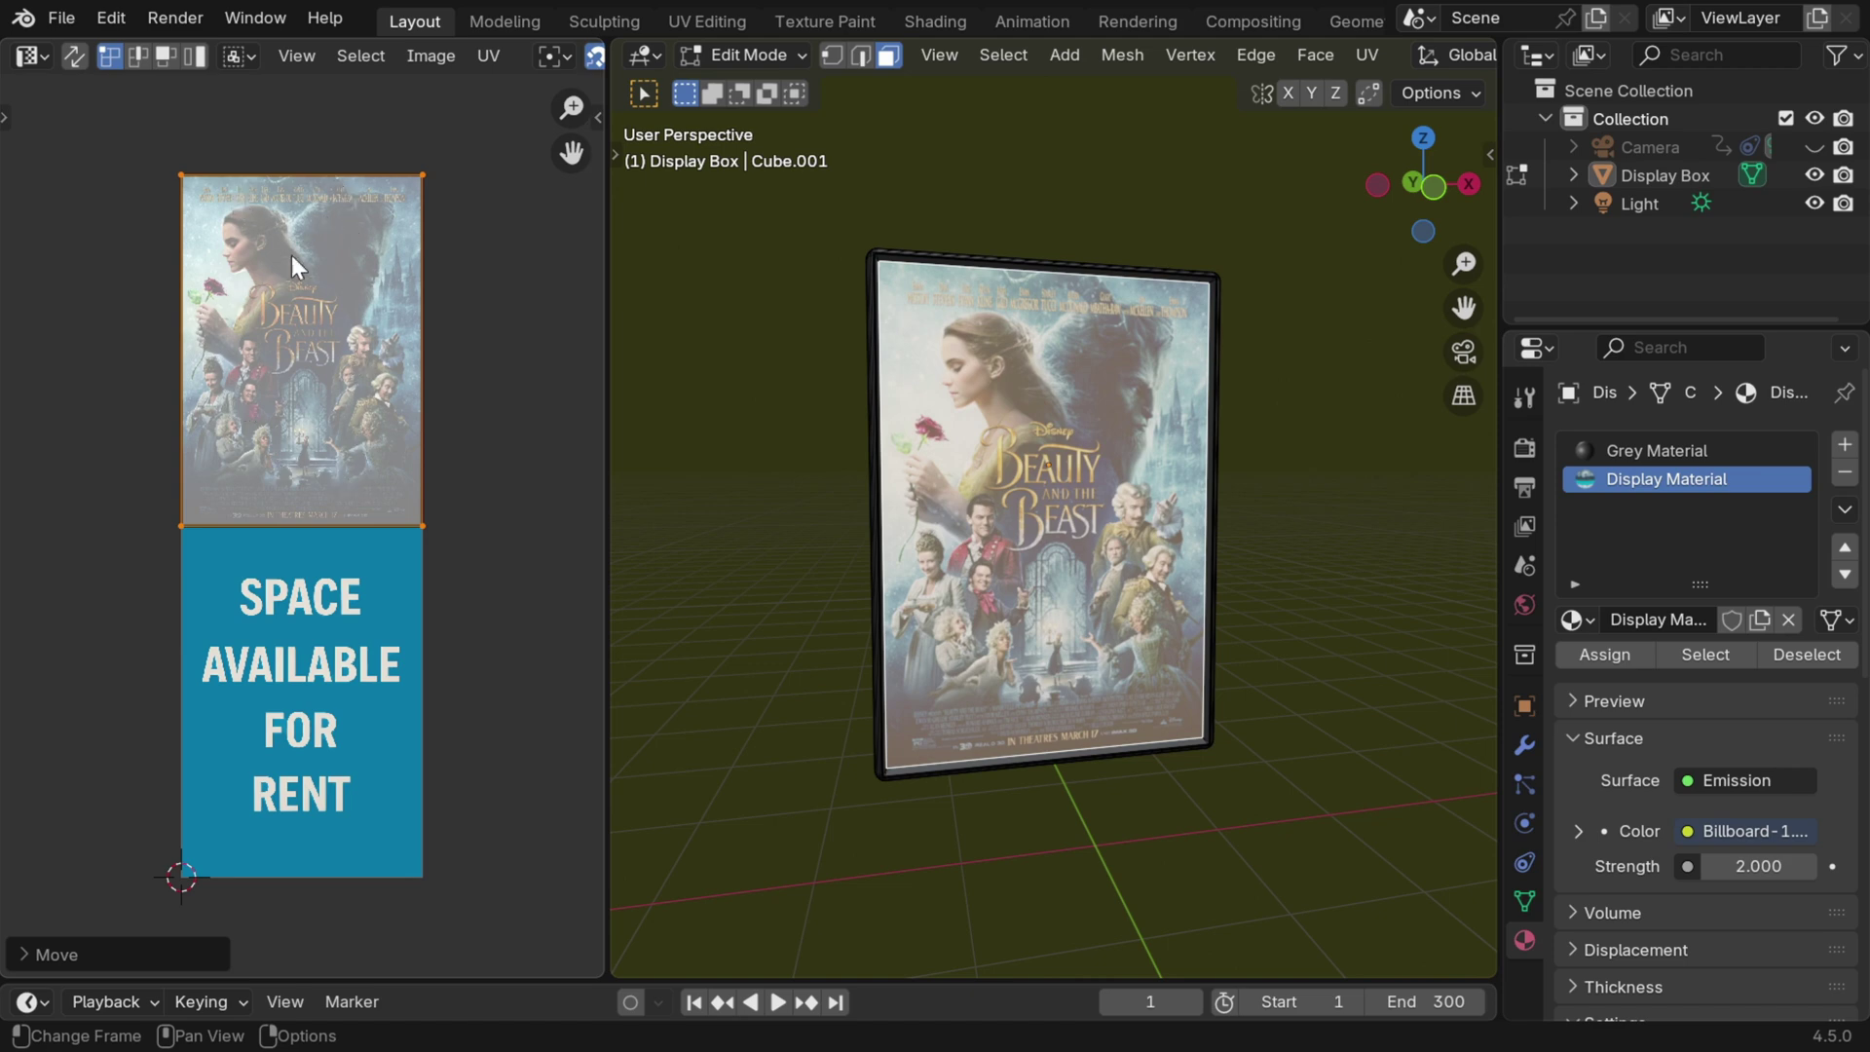
Step: Return the display box to Object Mode and widen the image editor
{"action": "left_click", "coordinate": [791, 53]}
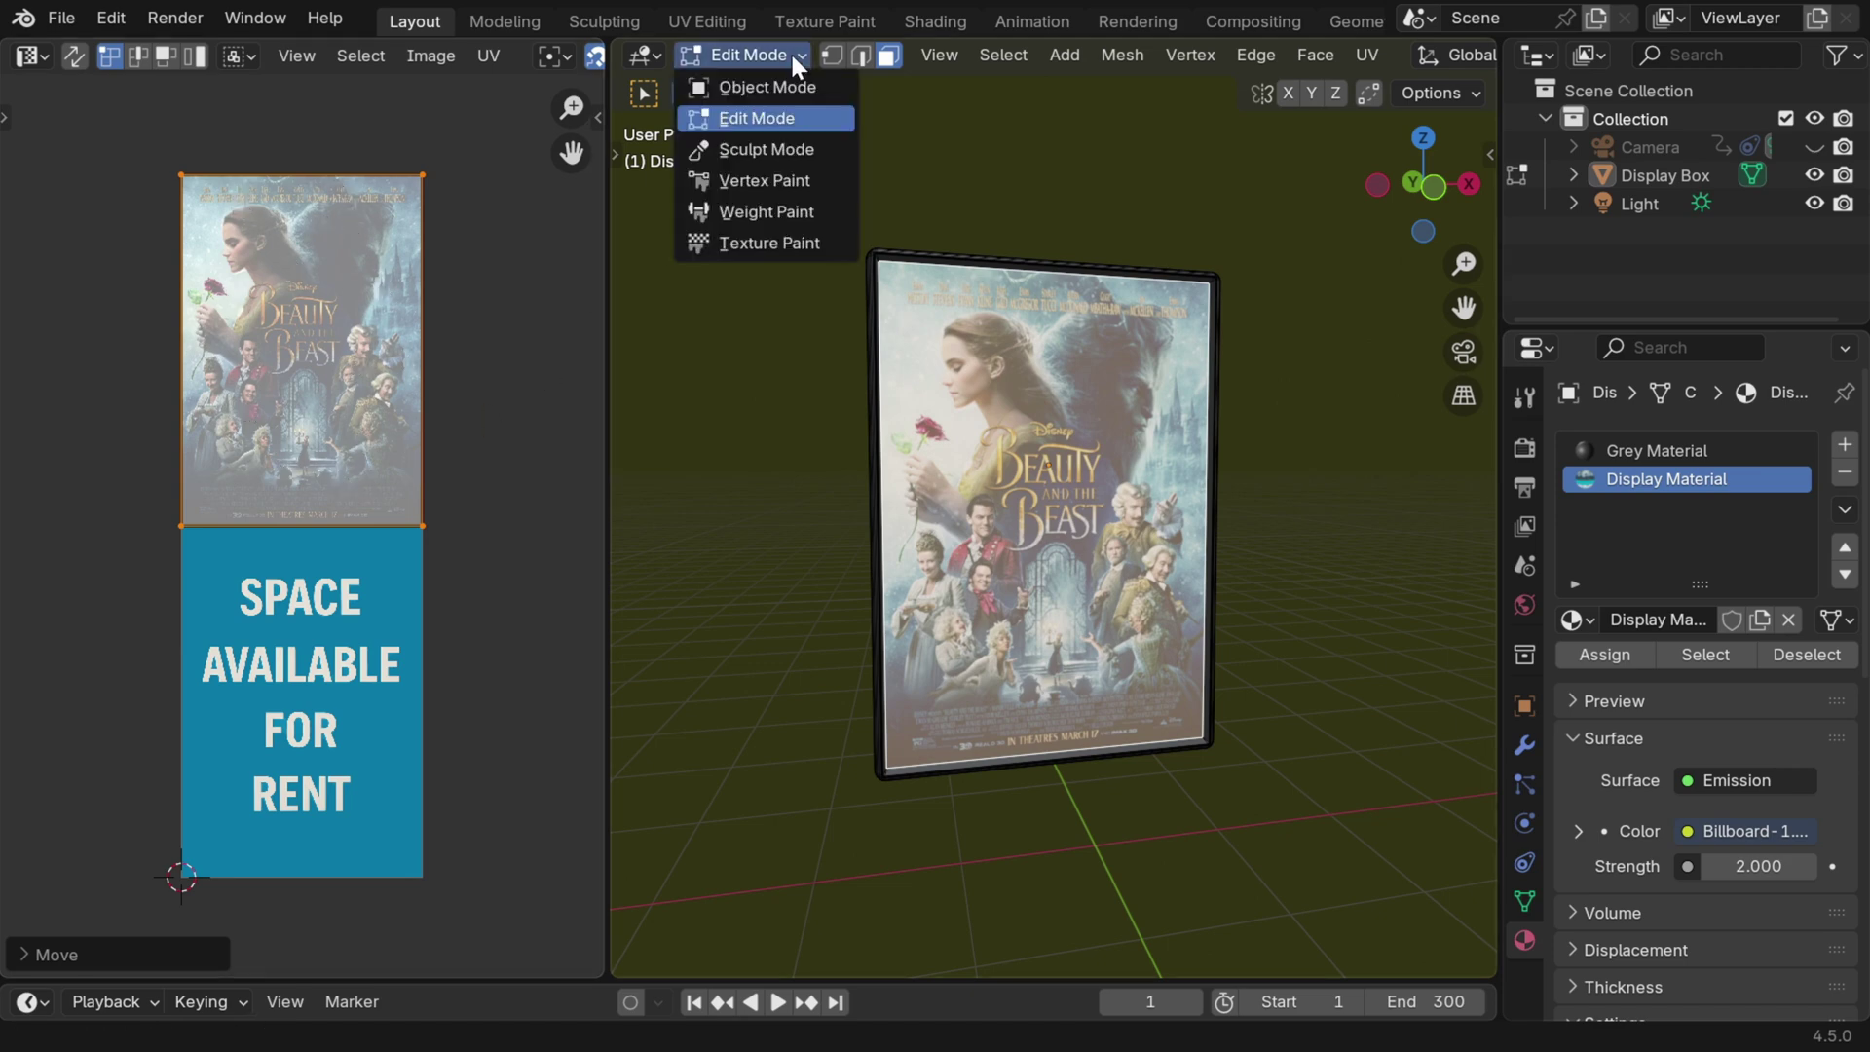
{"action": "left_click", "coordinate": [786, 86]}
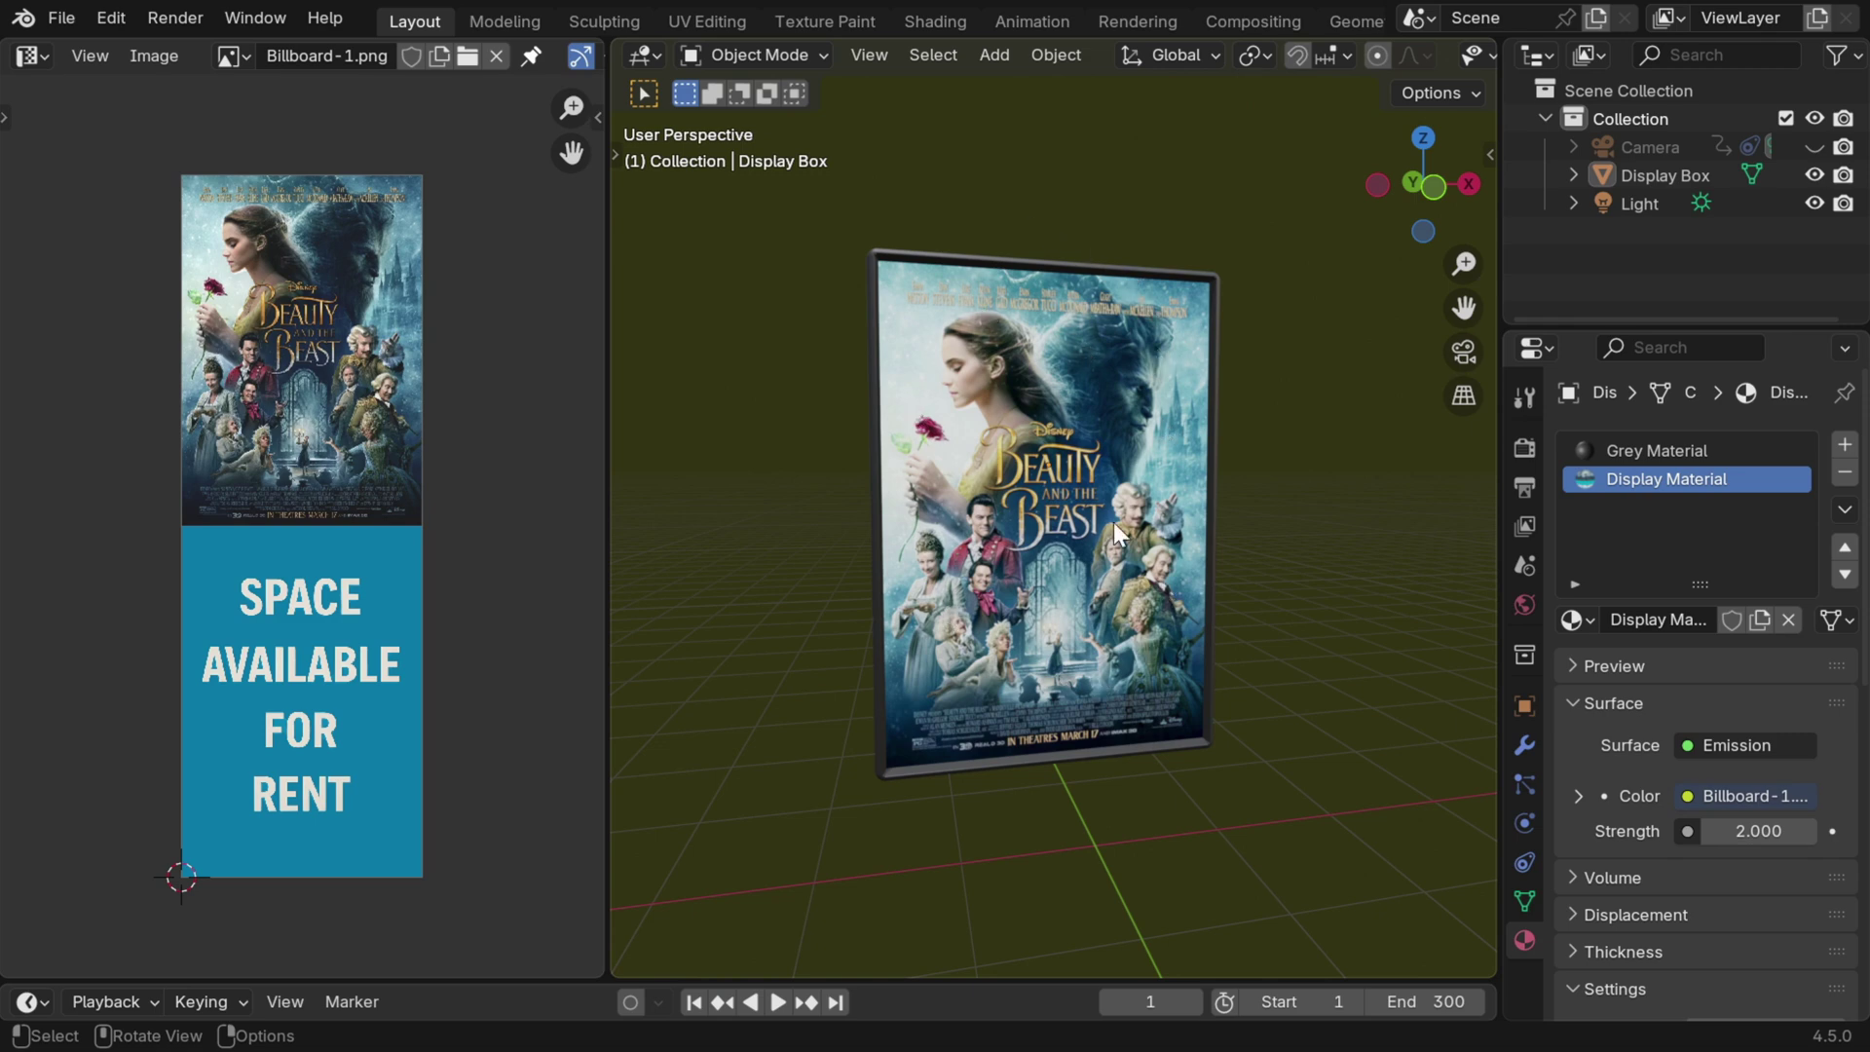
{"action": "left_click_drag", "start_coordinate": [605, 471], "coordinate": [1110, 471]}
Step: In the Shader Editor, keyframe the Mapping node's Y location at 0 m on frame 30
{"action": "left_click", "coordinate": [39, 55]}
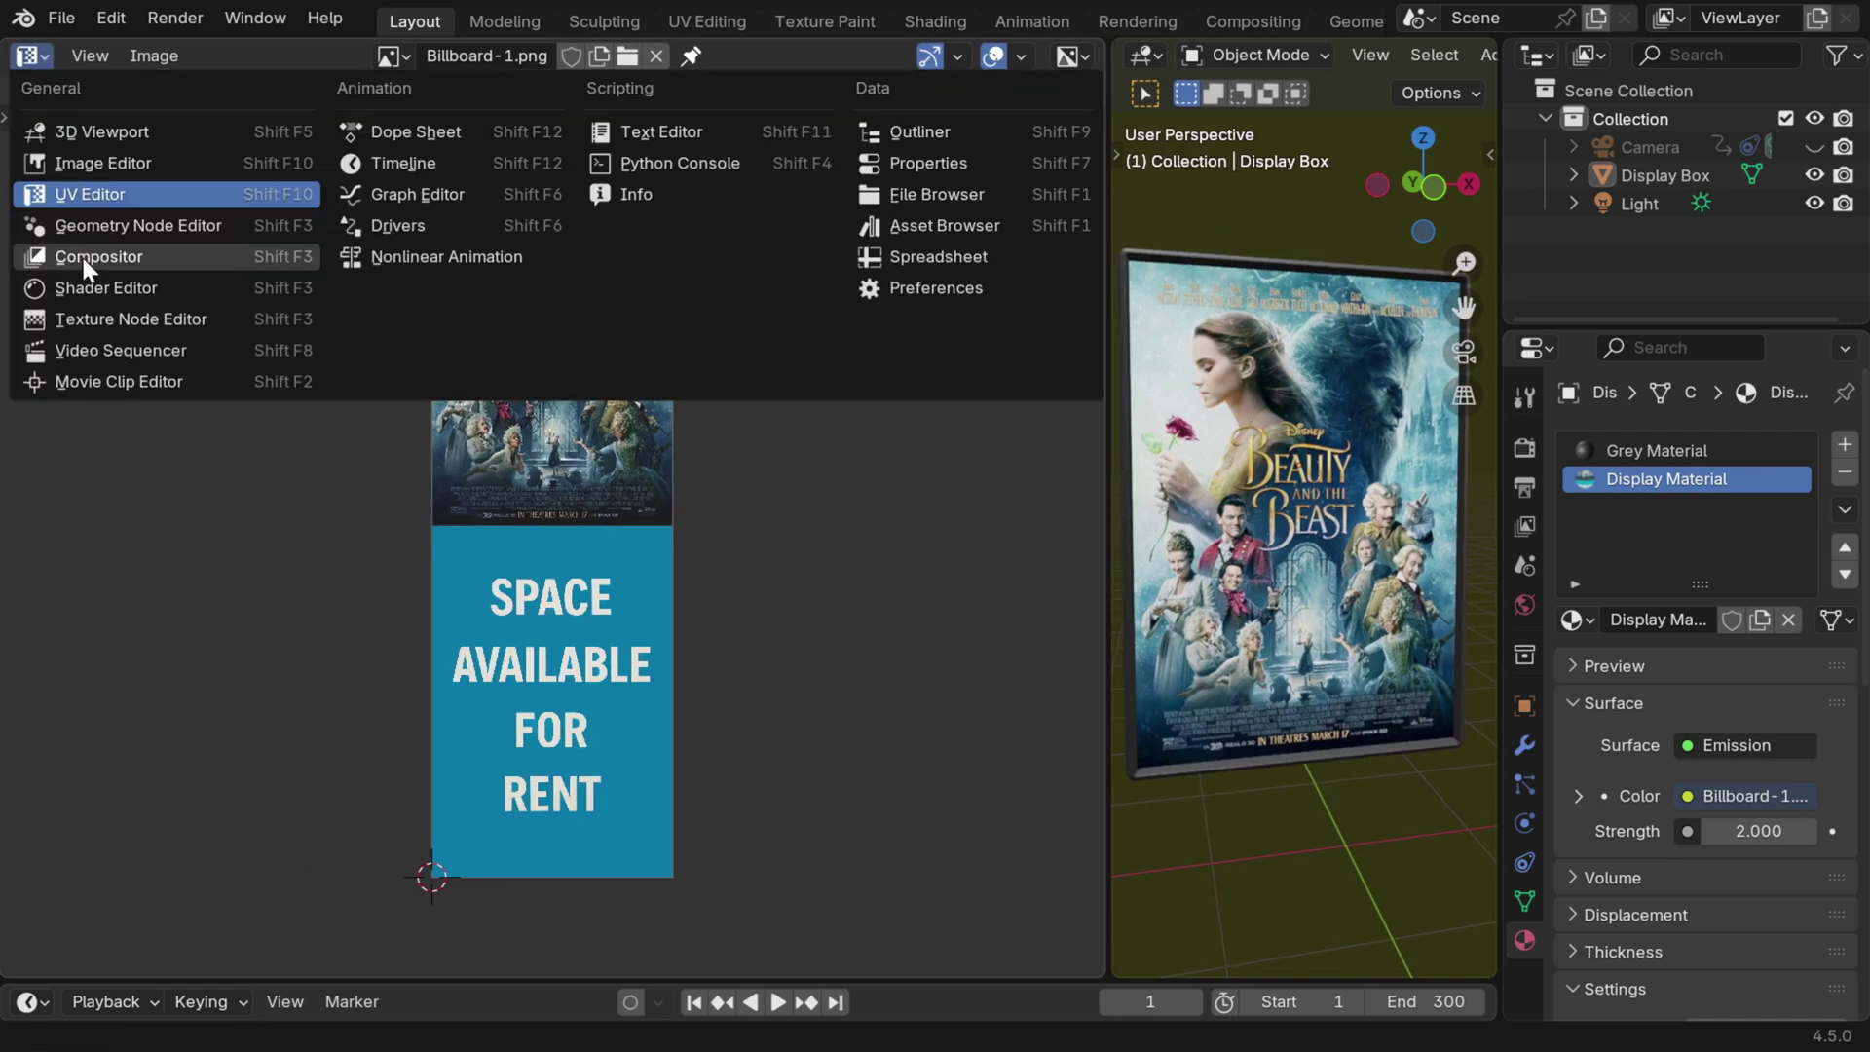
{"action": "left_click", "coordinate": [88, 288]}
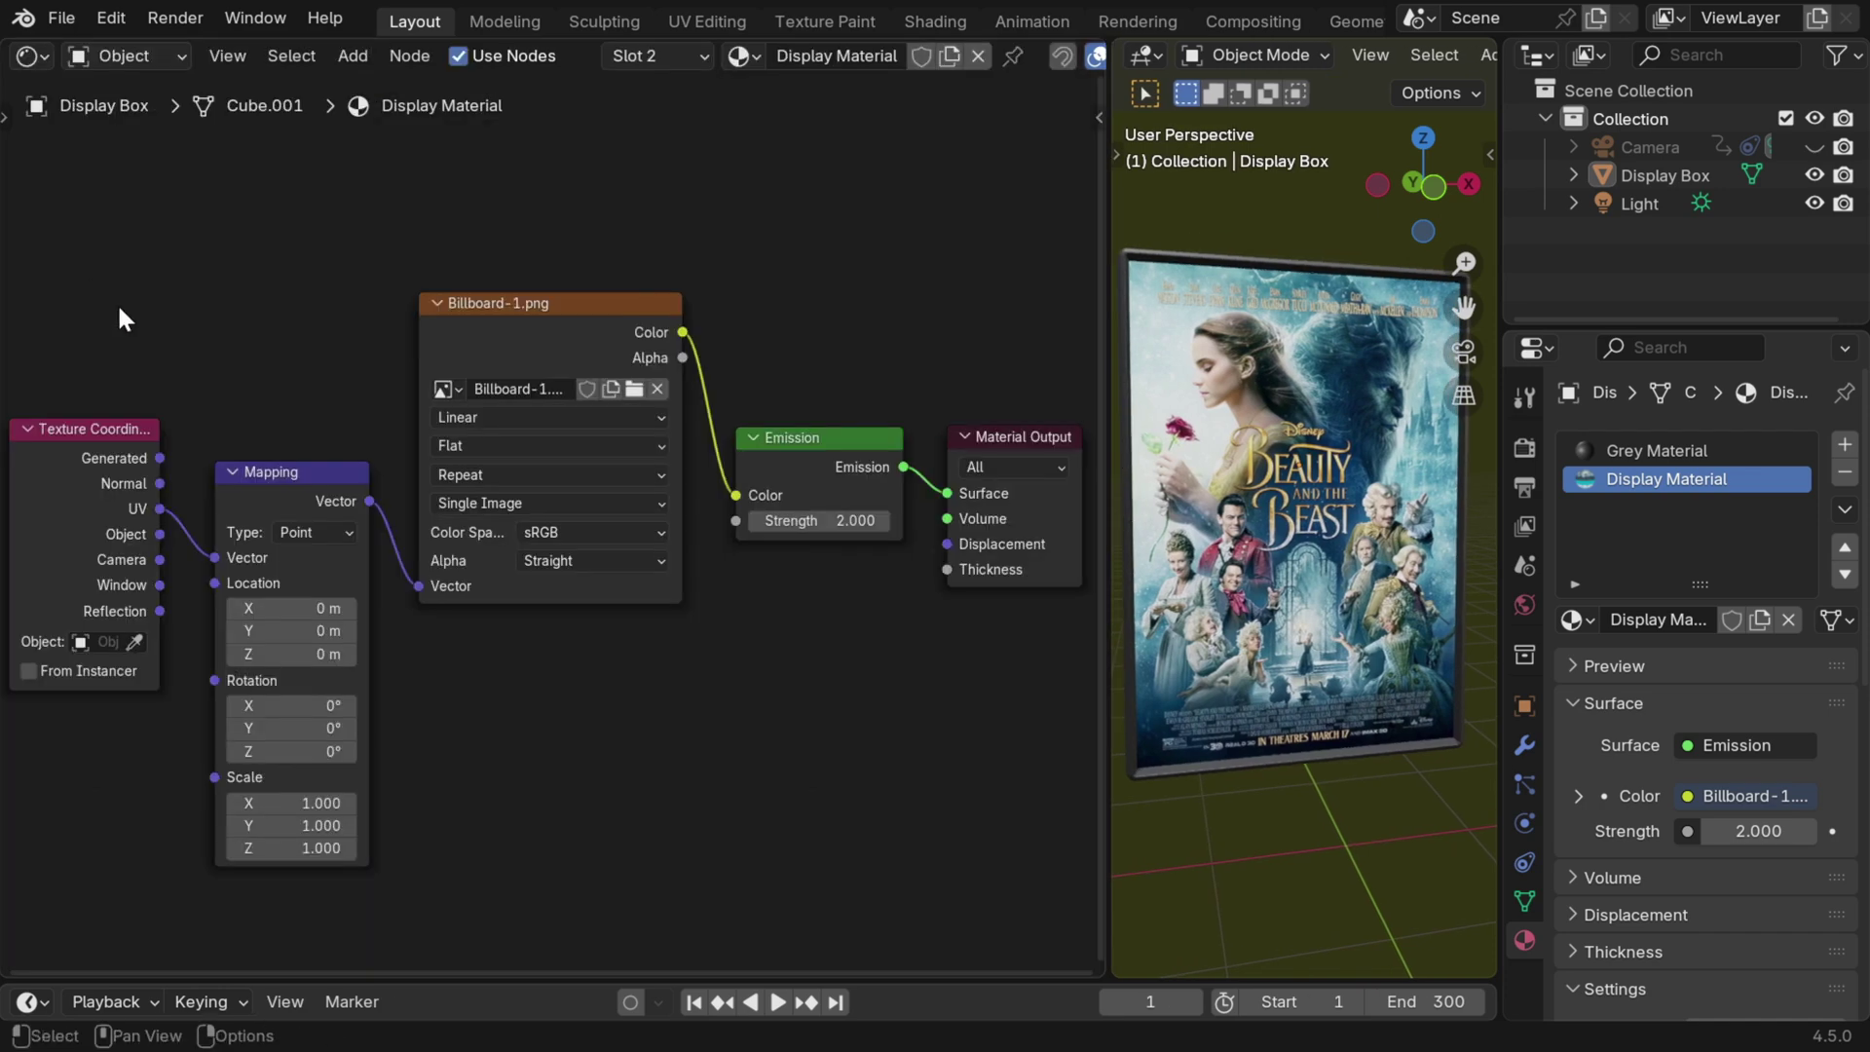
{"action": "mouse_move", "coordinate": [282, 631]}
{"action": "left_mouse_down"}
{"action": "mouse_move", "coordinate": [409, 631]}
{"action": "mouse_move", "coordinate": [288, 631]}
{"action": "mouse_move", "coordinate": [307, 640]}
{"action": "left_mouse_up"}
{"action": "left_click", "coordinate": [306, 639]}
{"action": "type", "text": "0"}
{"action": "key", "text": "Return"}
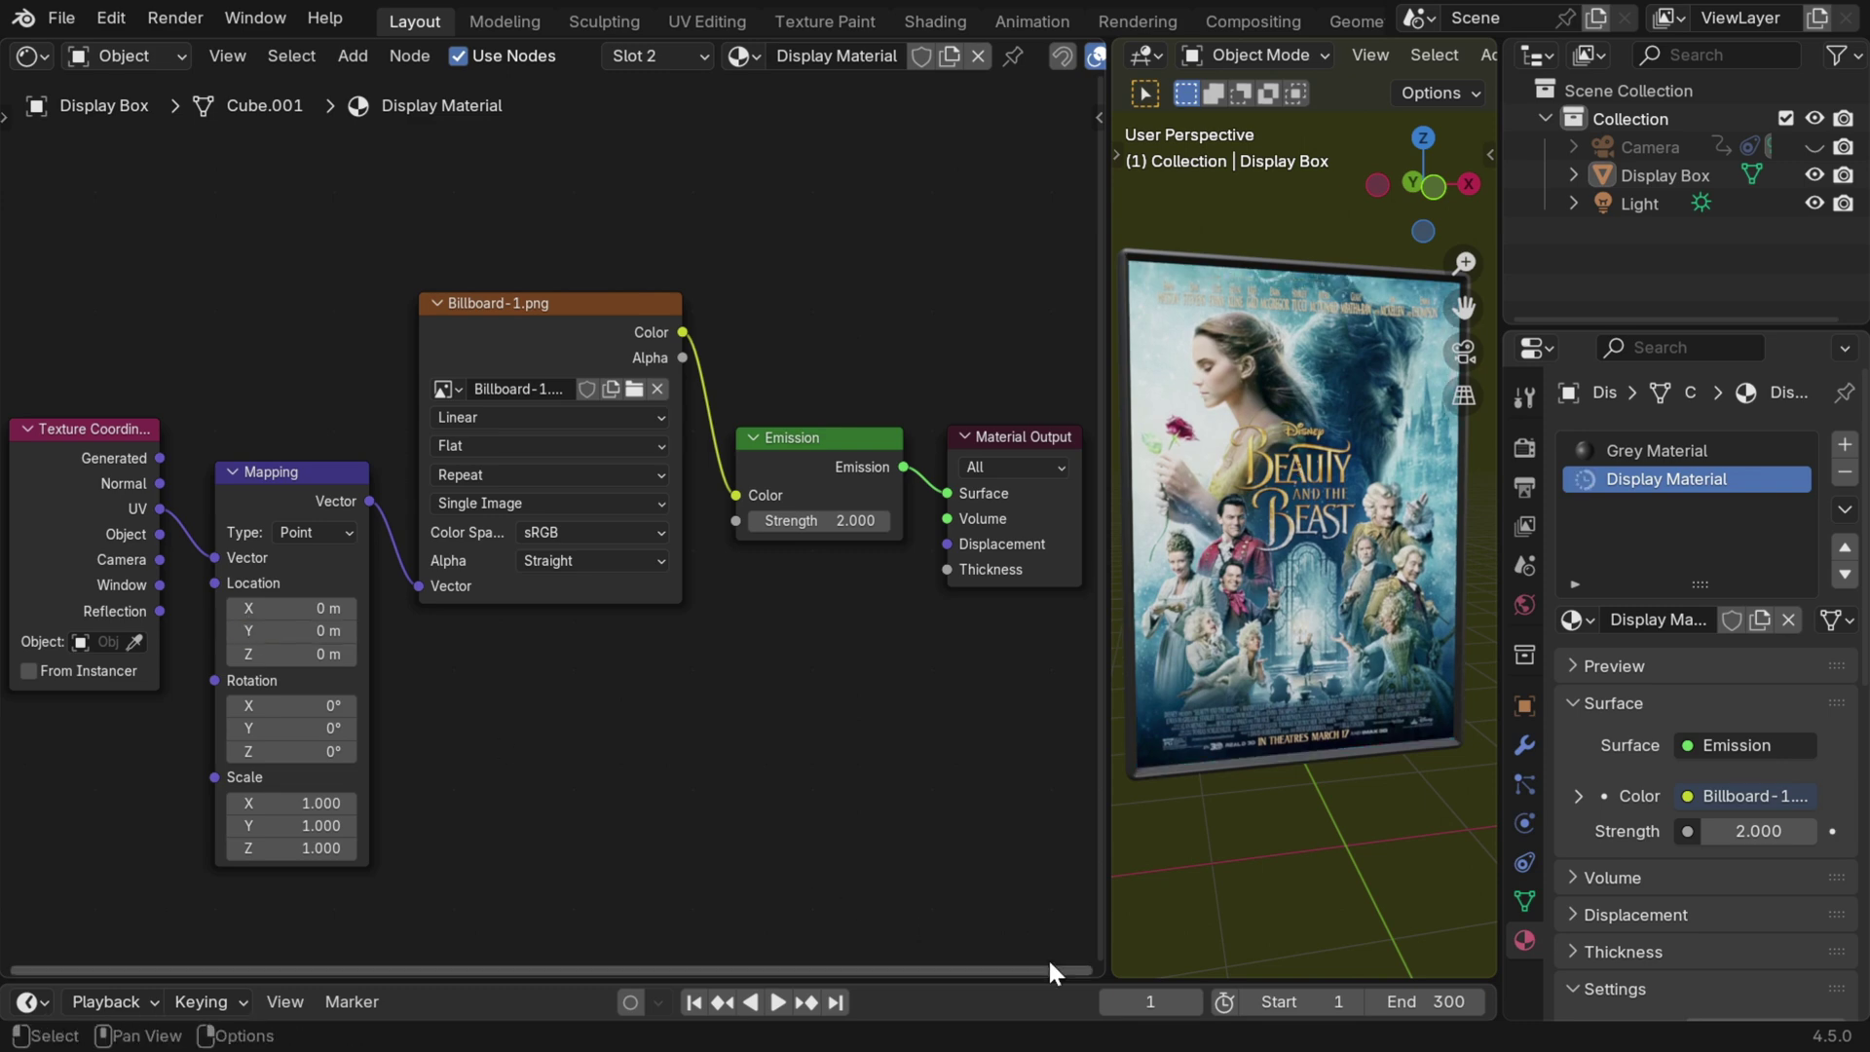
{"action": "left_click", "coordinate": [1169, 1003]}
{"action": "type", "text": "30"}
{"action": "key", "text": "Return"}
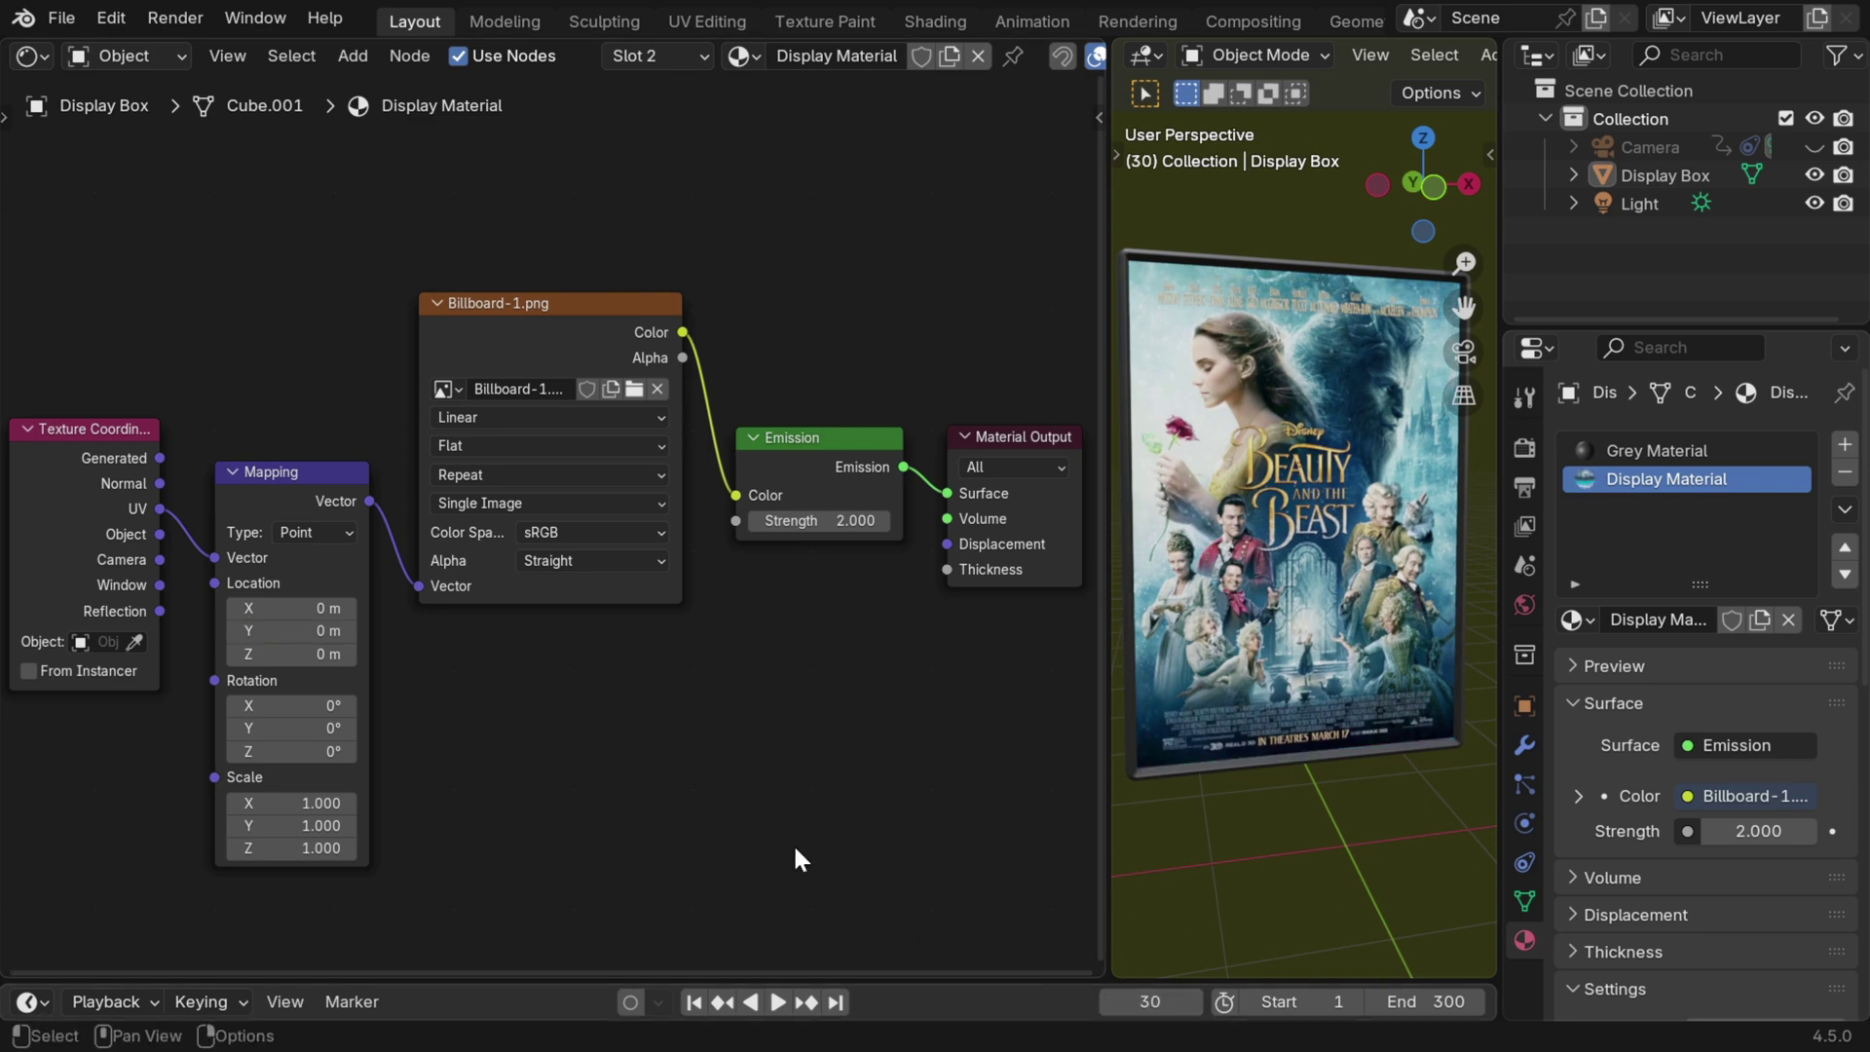
{"action": "right_click", "coordinate": [309, 631]}
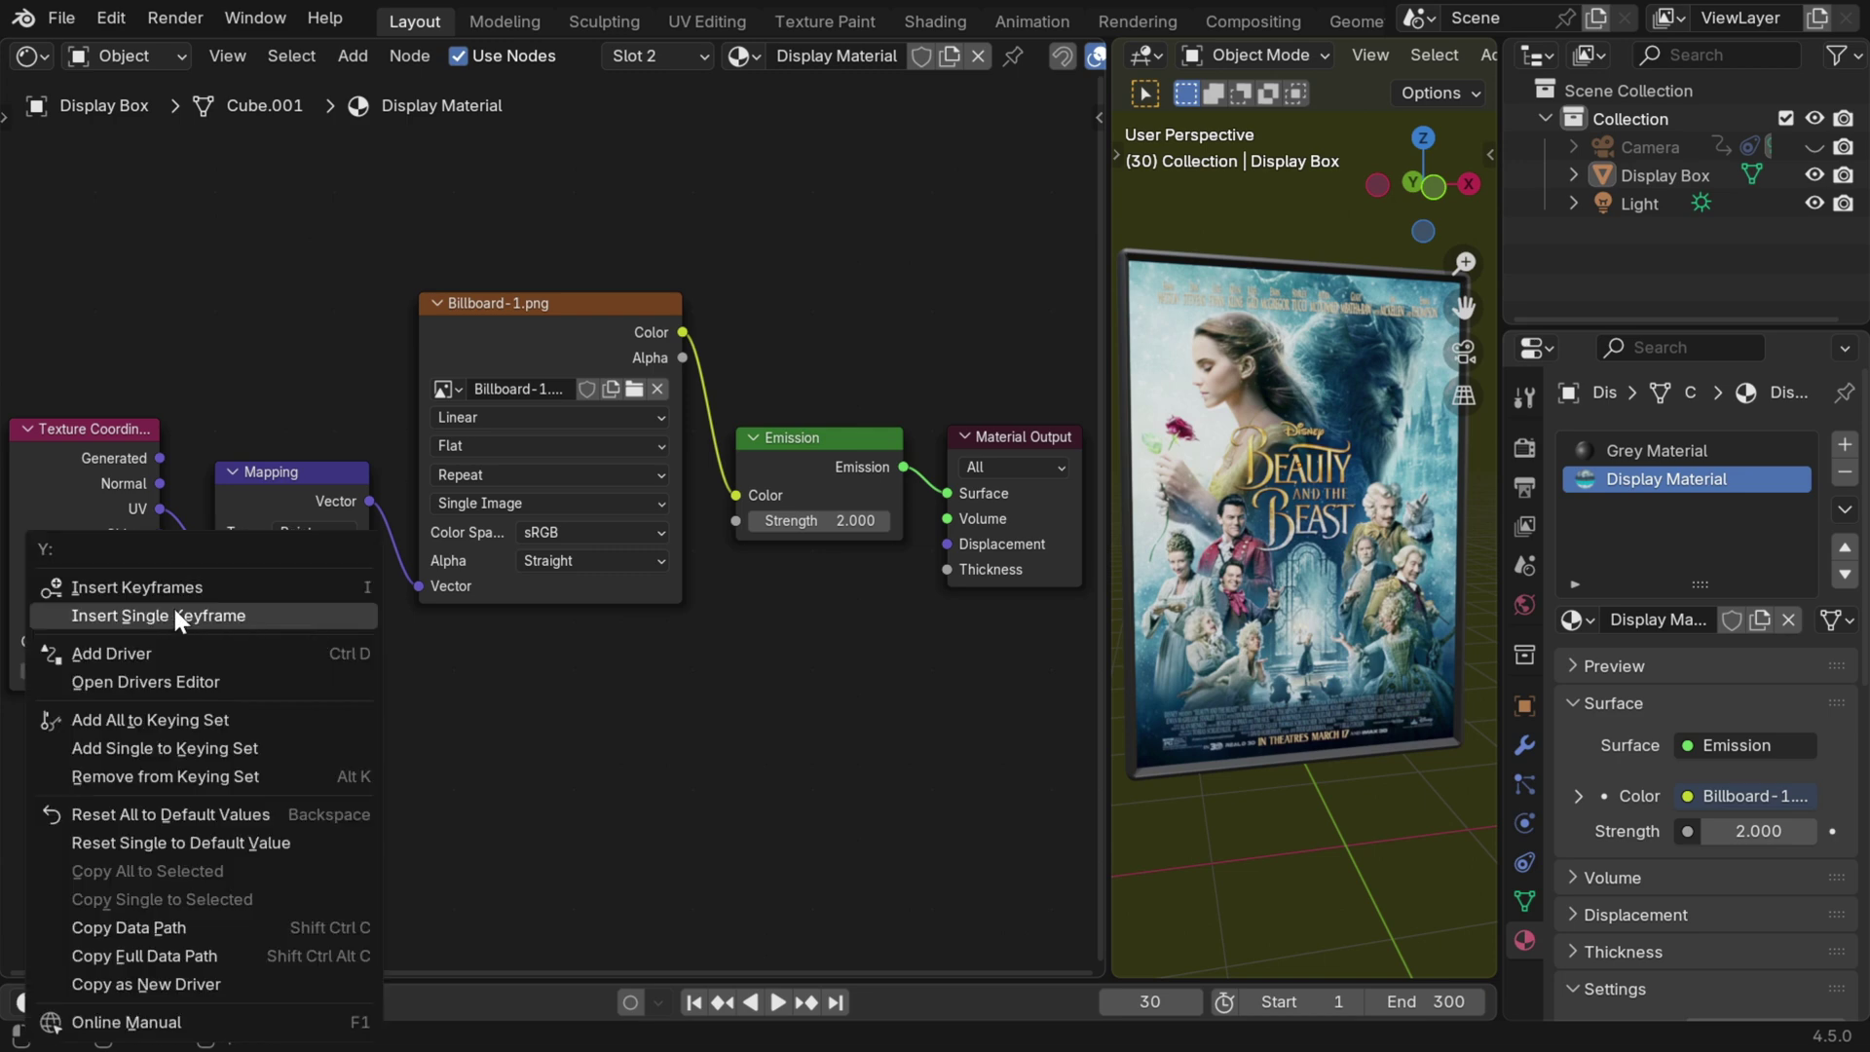
{"action": "left_click", "coordinate": [212, 612]}
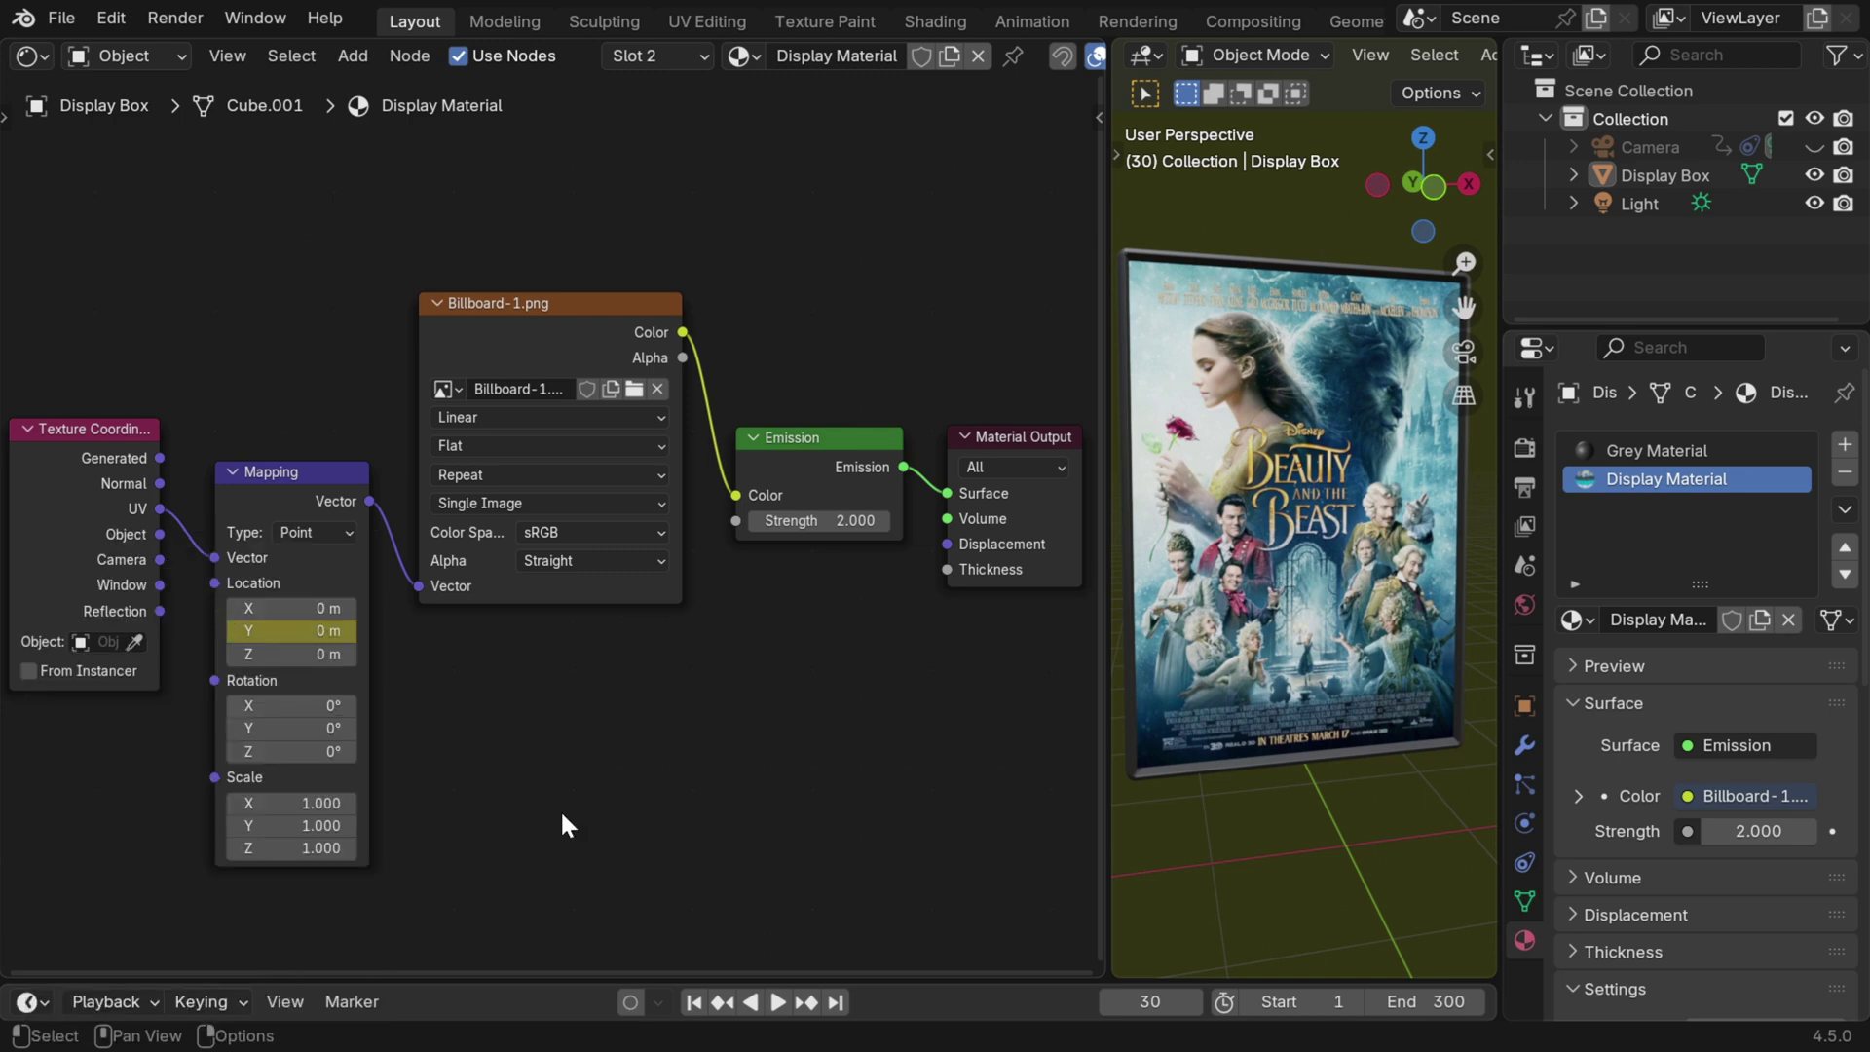
Step: On frame 60, set the Mapping Y location to -0.5 m and keyframe it
{"action": "left_click", "coordinate": [1152, 1004]}
{"action": "type", "text": "60"}
{"action": "key", "text": "Return"}
{"action": "left_click_drag", "start_coordinate": [302, 631], "coordinate": [195, 631]}
{"action": "left_click", "coordinate": [332, 633]}
{"action": "key", "text": "BackSpace"}
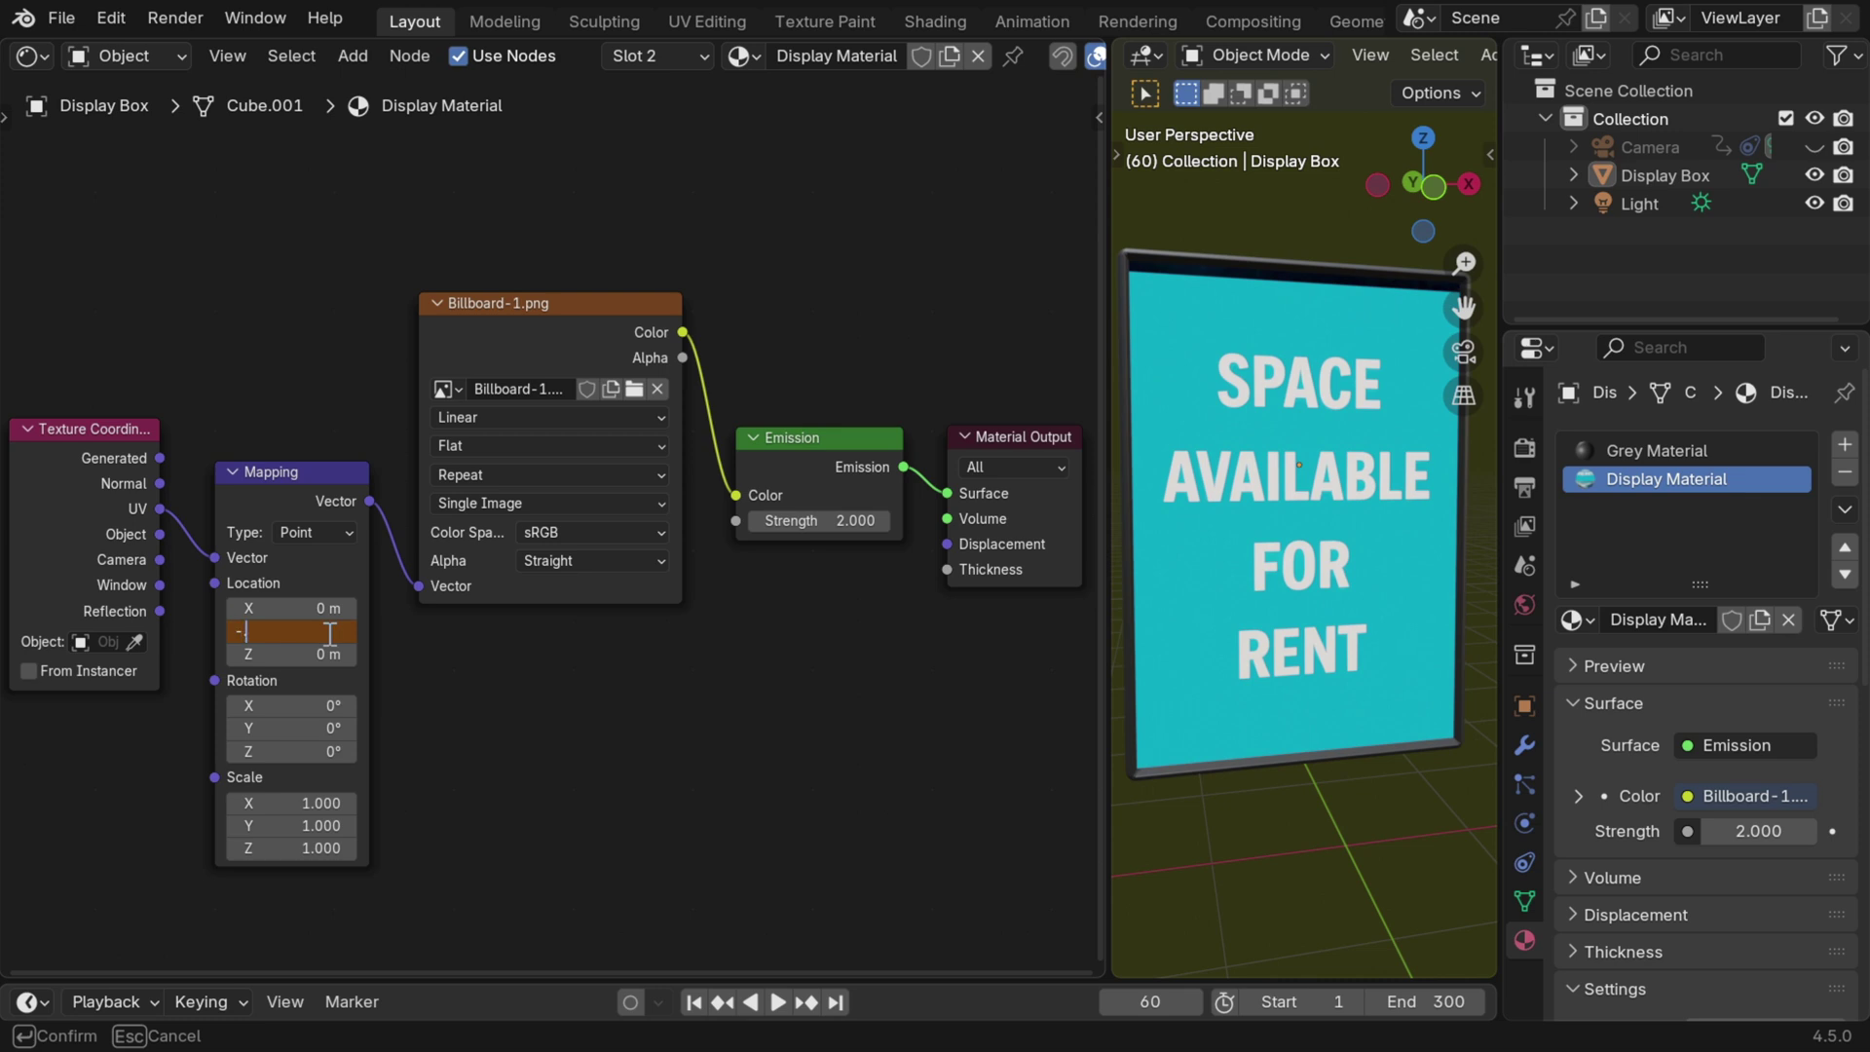
{"action": "type", "text": "0.02"}
{"action": "key", "text": "Return"}
{"action": "right_click", "coordinate": [325, 631]}
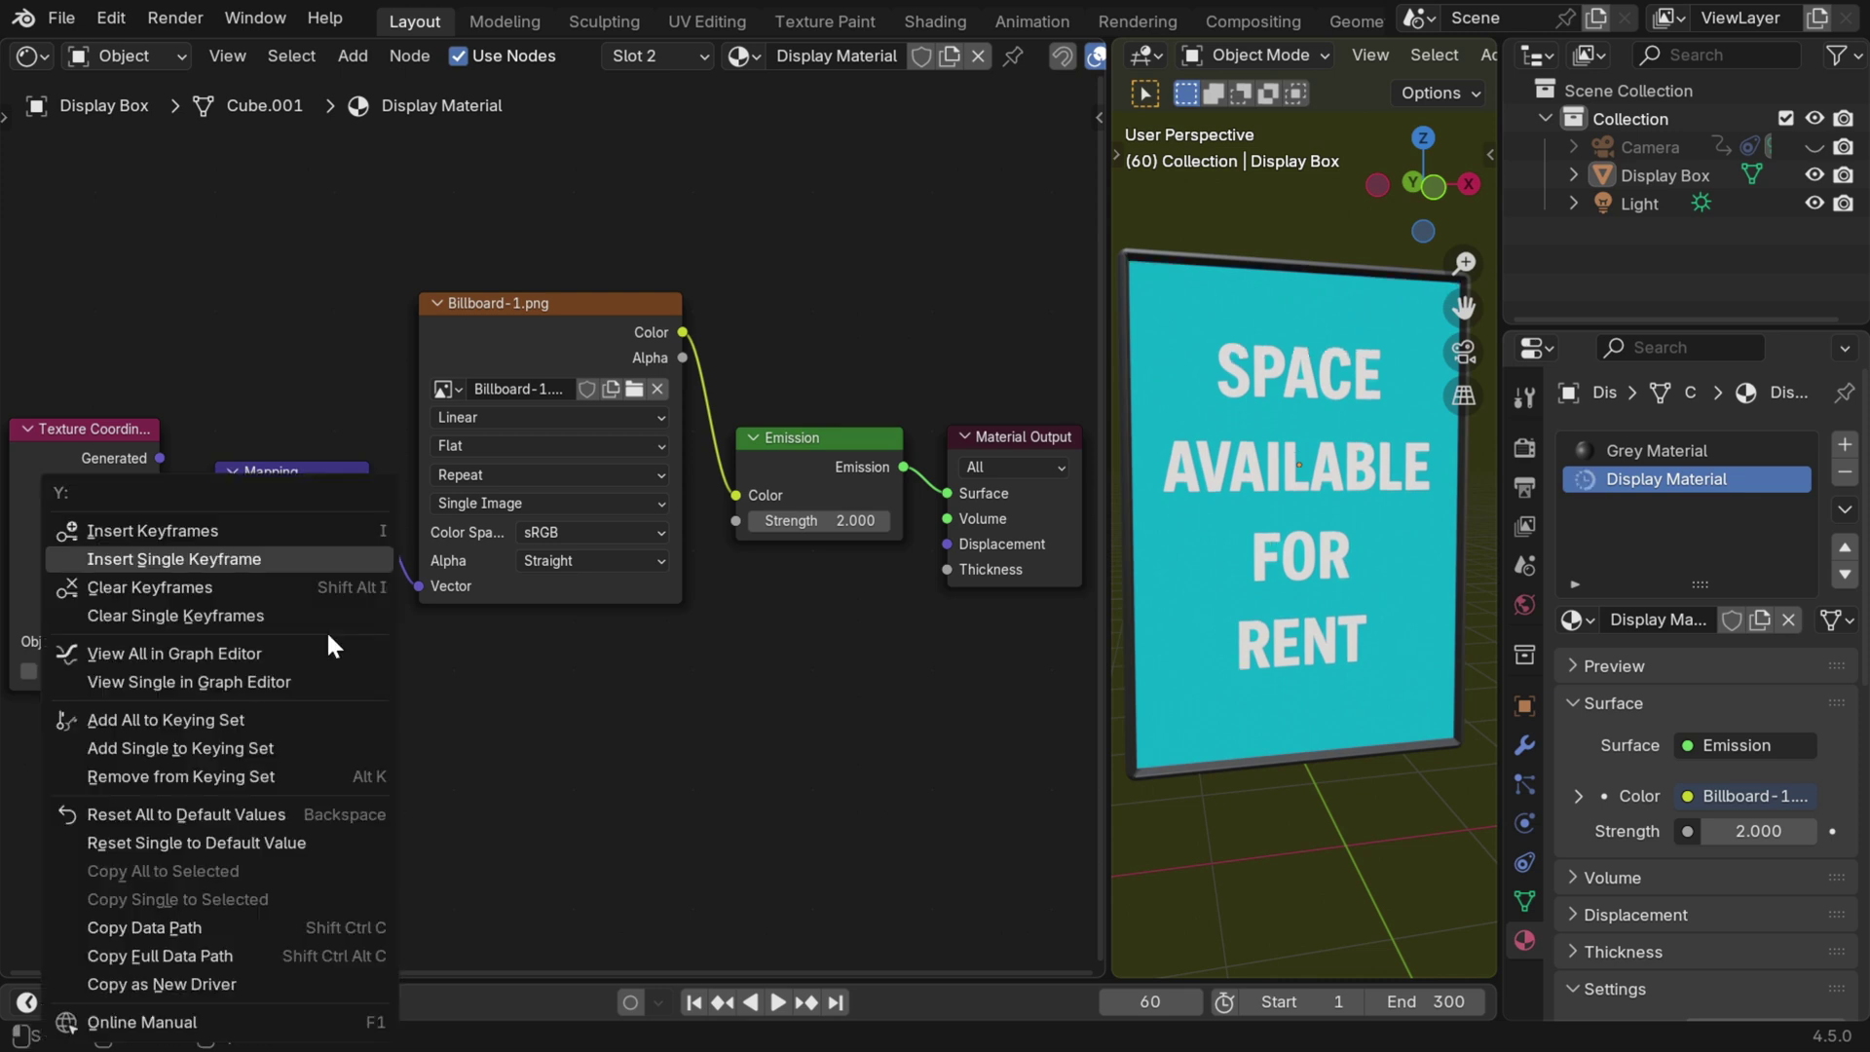
{"action": "left_click", "coordinate": [243, 560]}
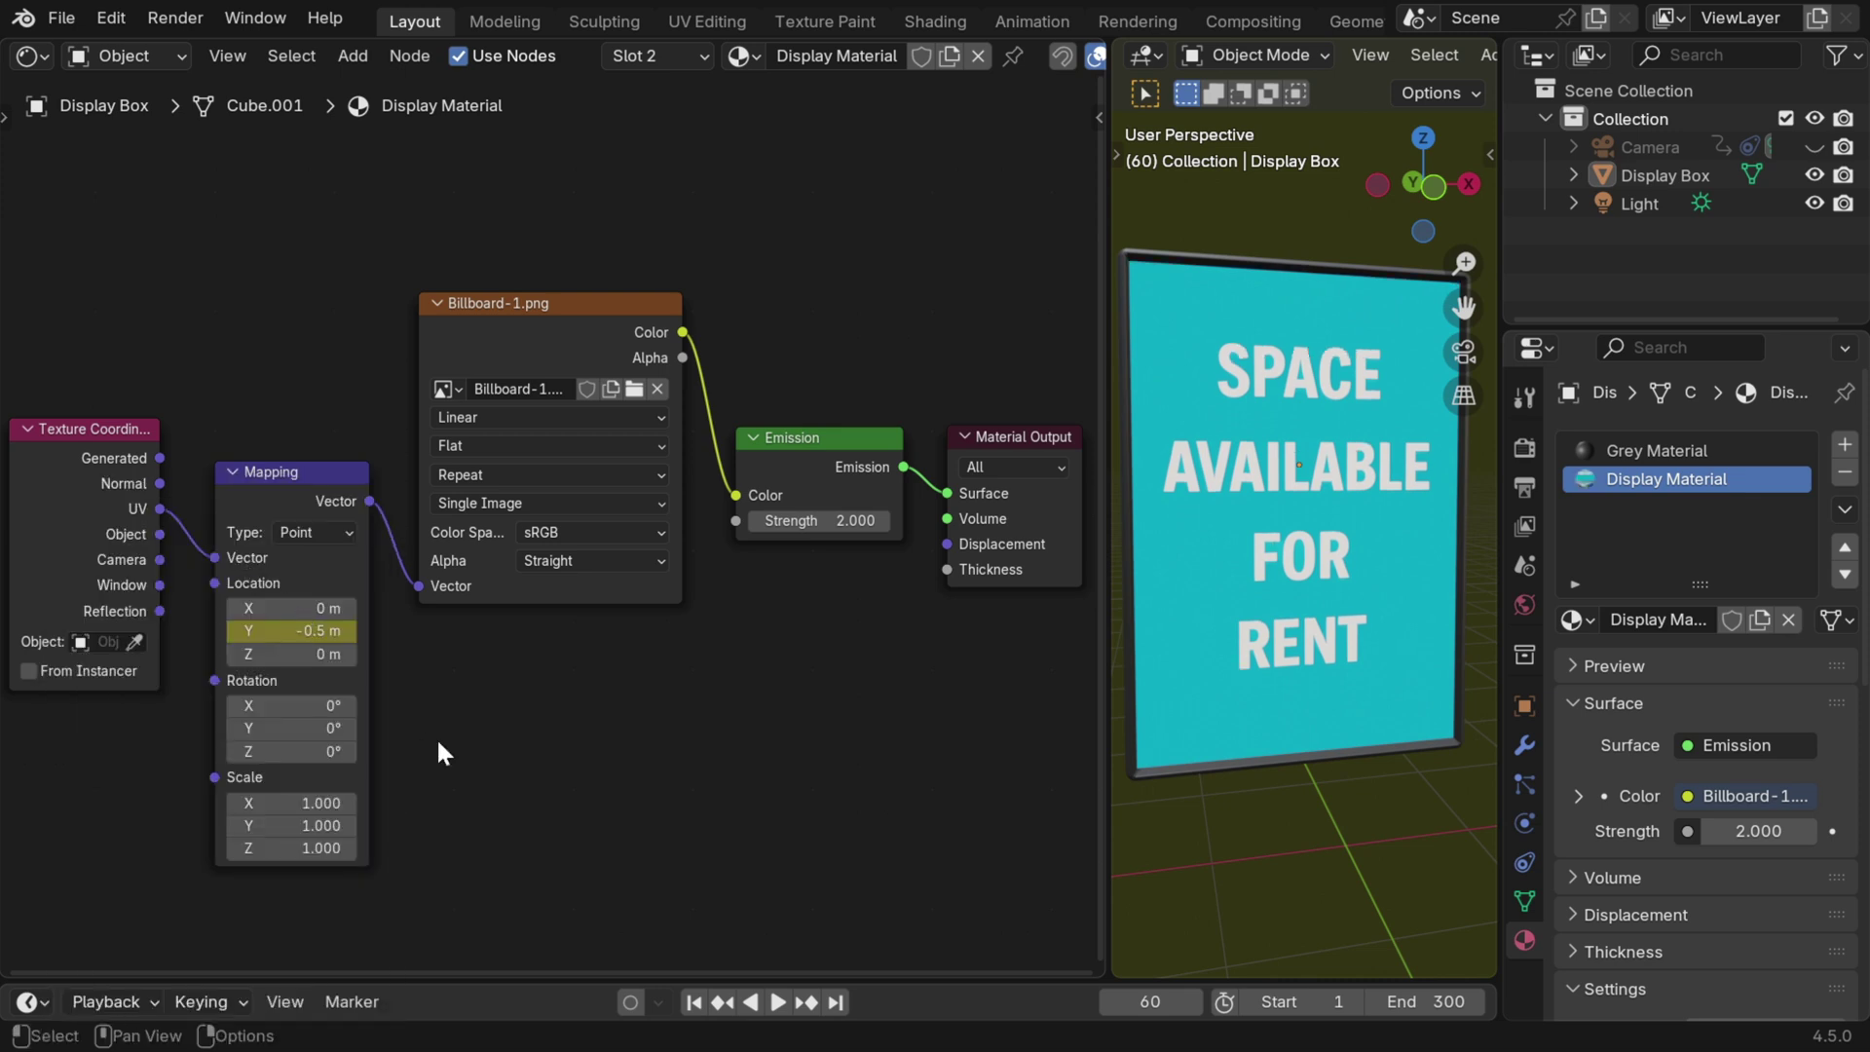
Step: Preview the scrolling animation from the first frame, then select the Billboard-1.png image node
{"action": "left_click", "coordinate": [693, 1001]}
{"action": "left_click", "coordinate": [777, 1003]}
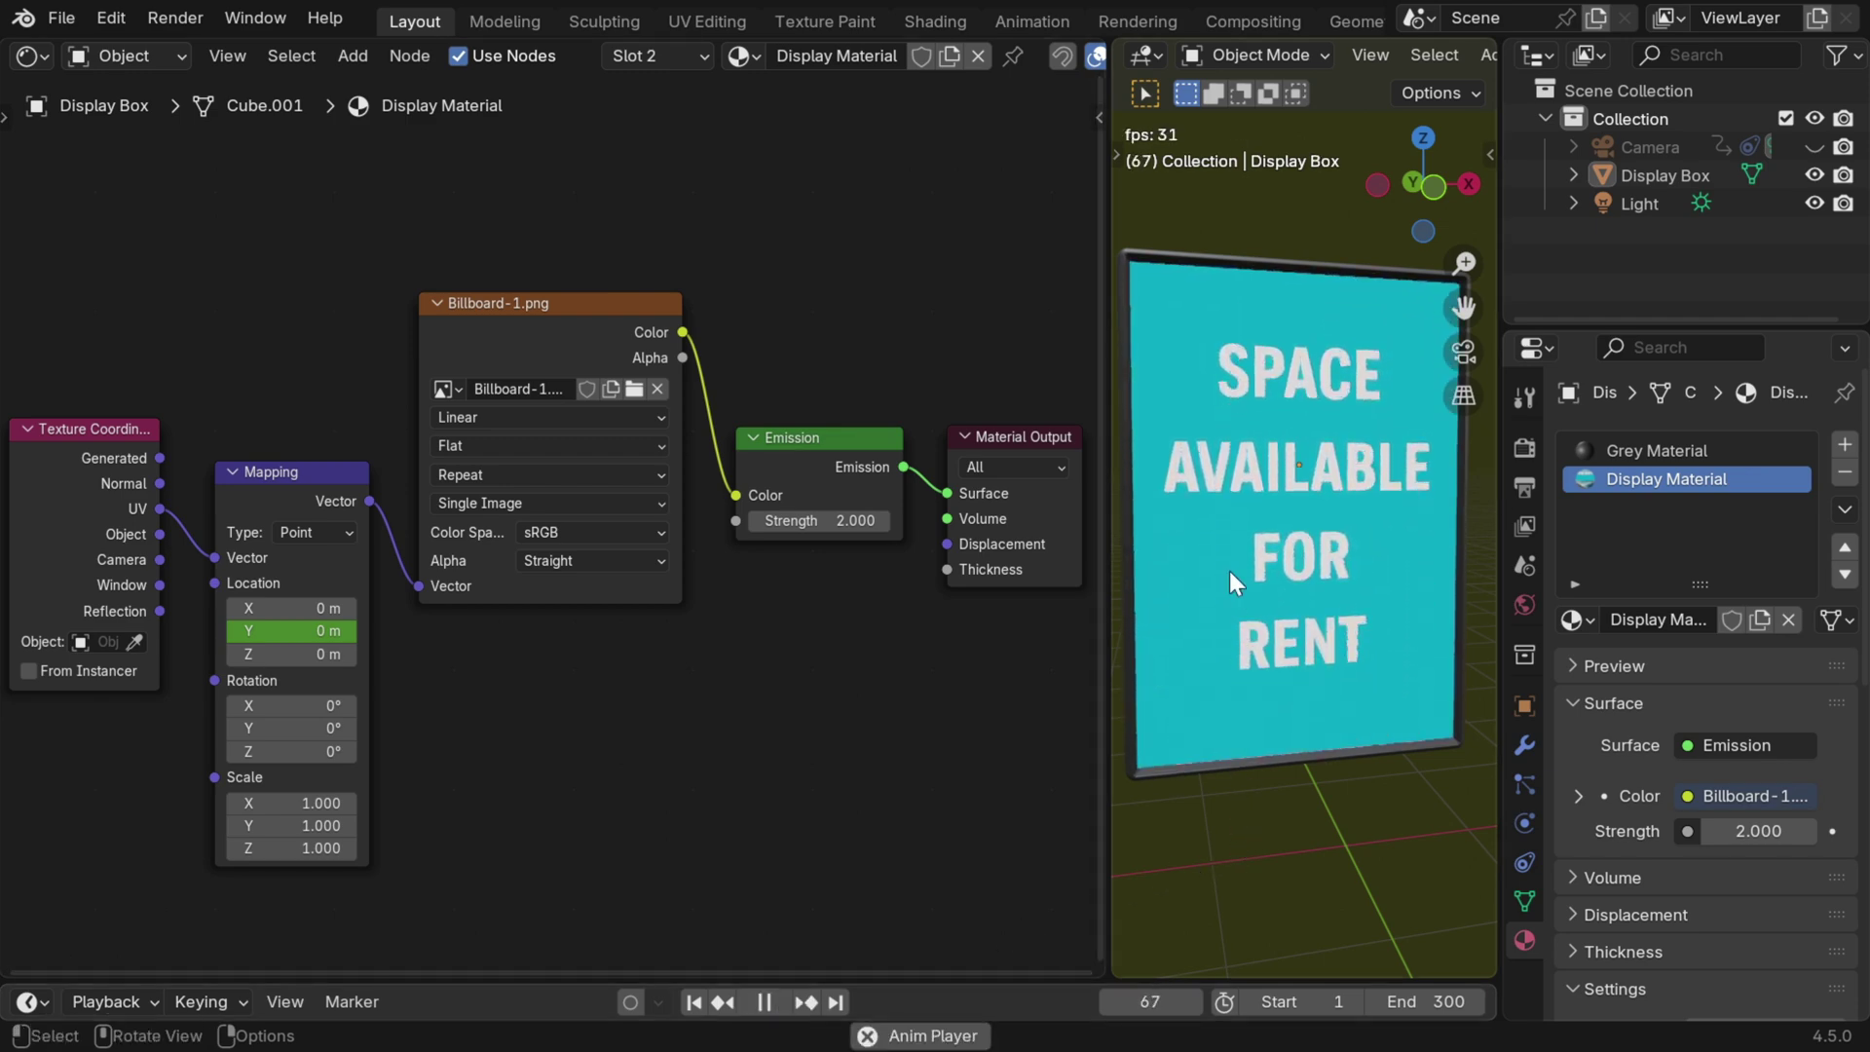
{"action": "key", "text": "space"}
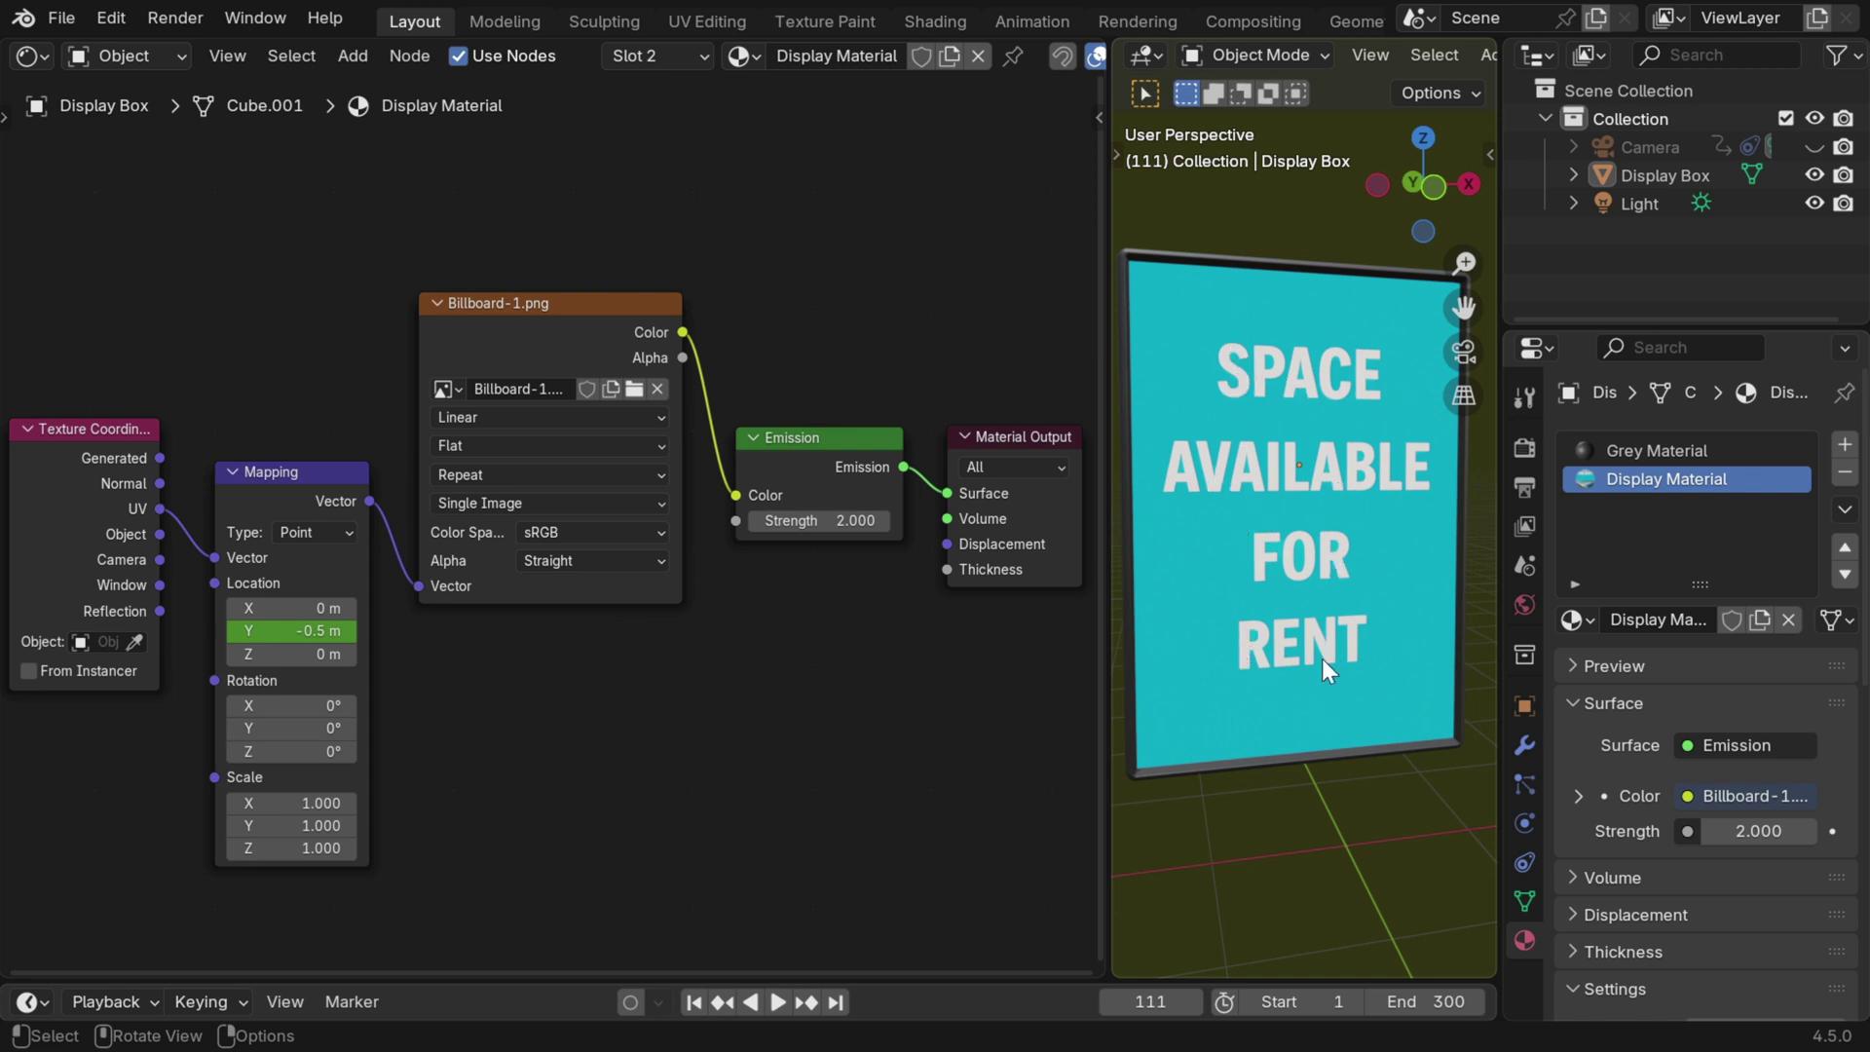
{"action": "left_click", "coordinate": [569, 302]}
Step: Duplicate the Billboard-1.png node, feed it the Mapping vector, and load Billboard-2.png into it
{"action": "key", "text": "shift+d"}
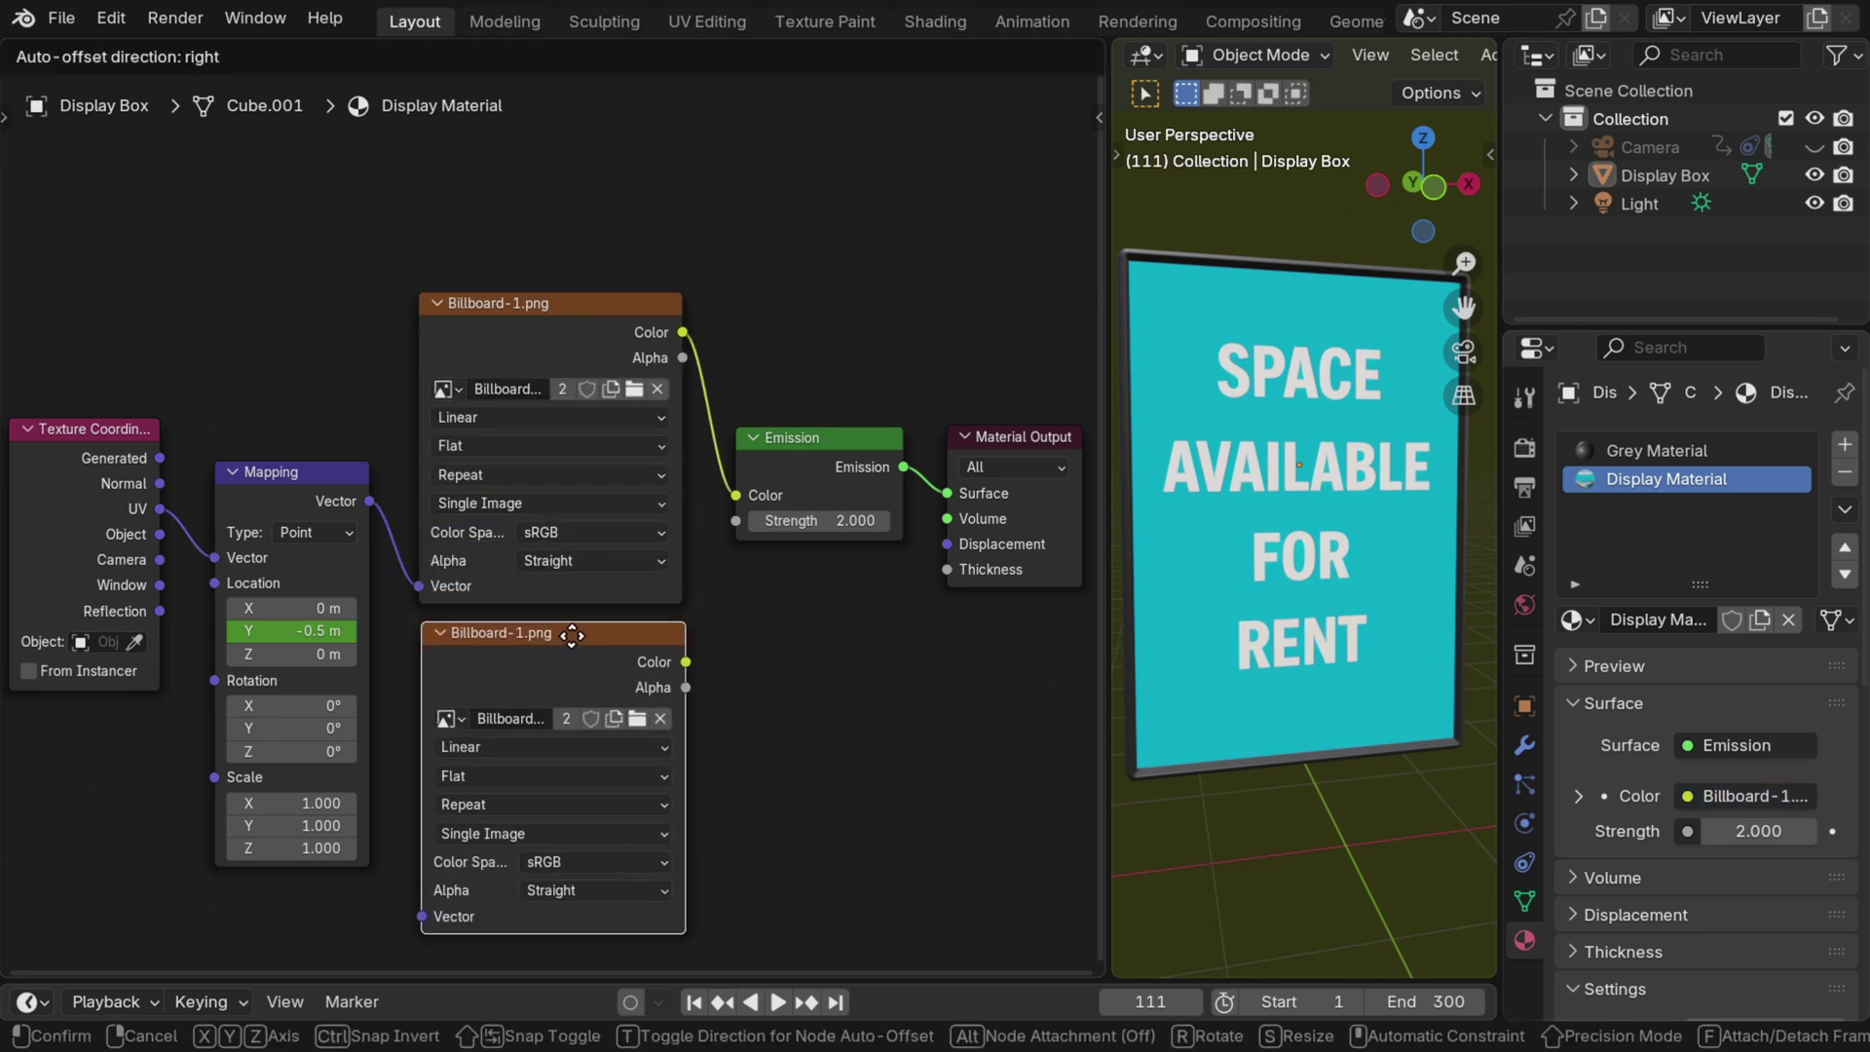
{"action": "left_click", "coordinate": [572, 636]}
{"action": "left_click_drag", "start_coordinate": [369, 500], "coordinate": [420, 915]}
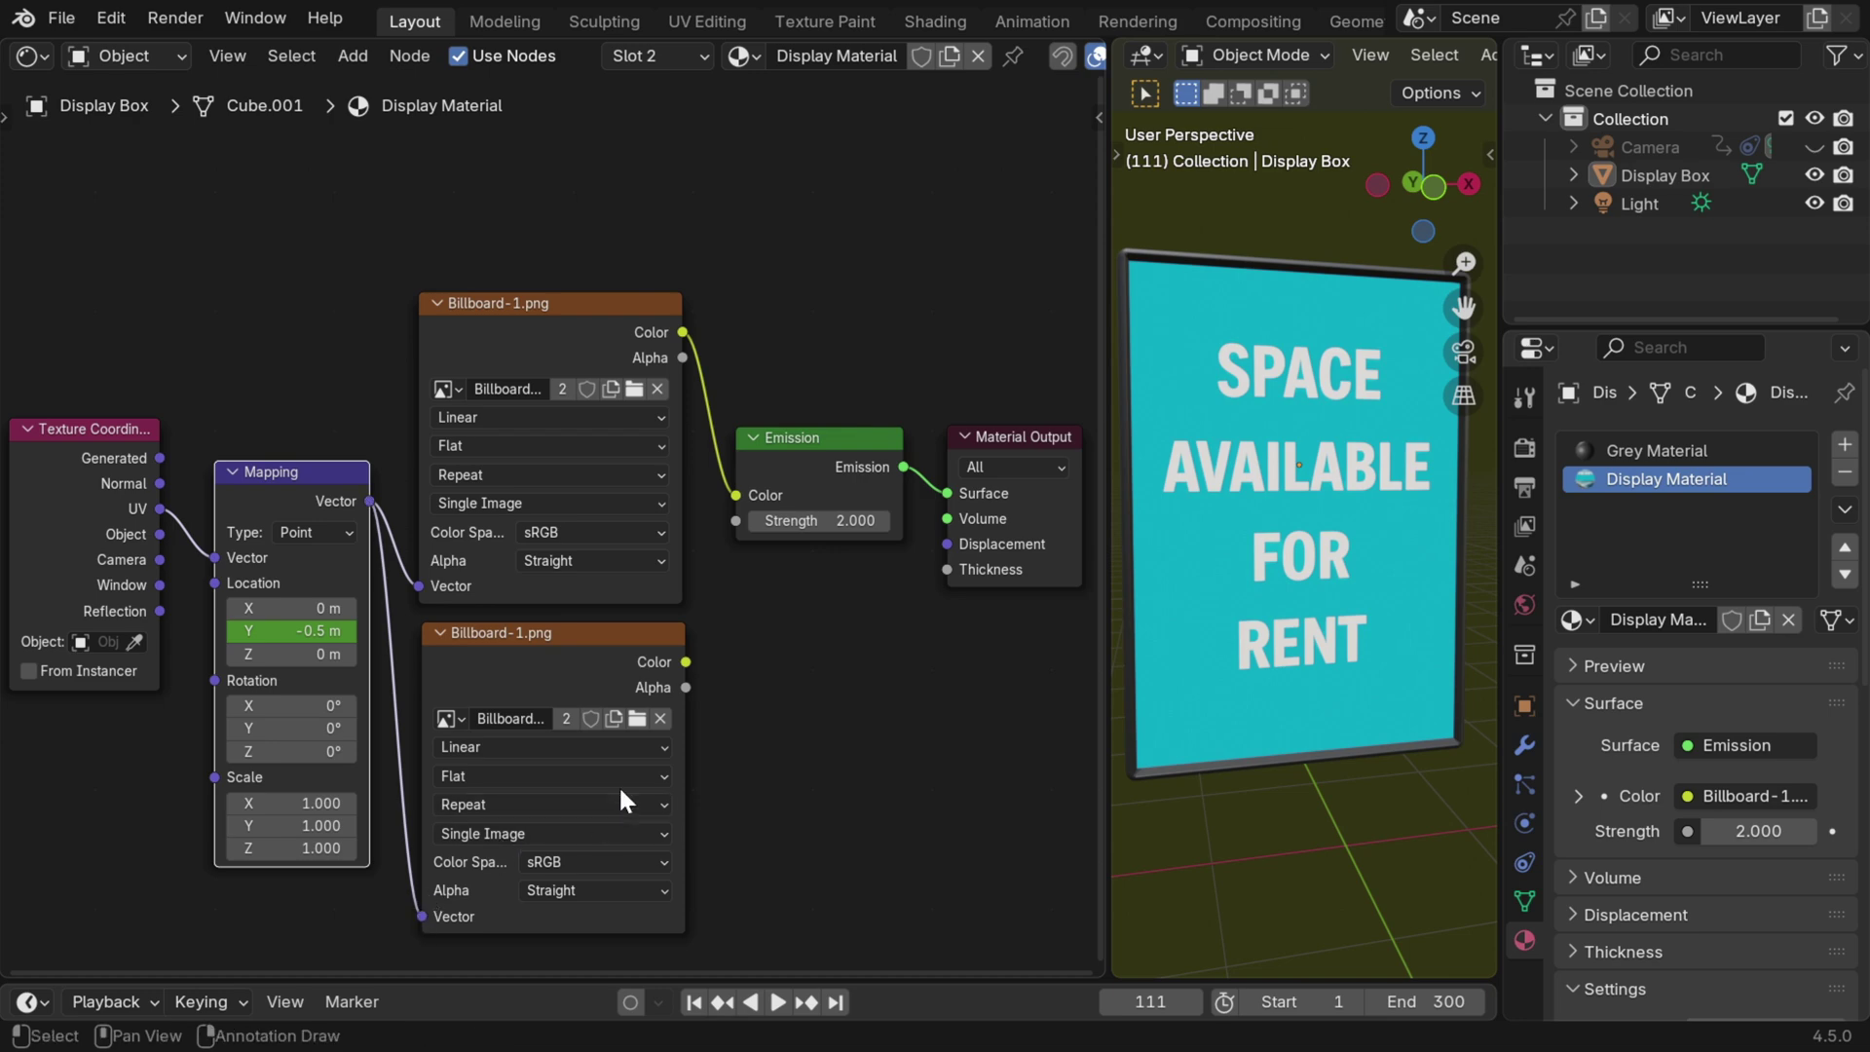
{"action": "left_click", "coordinate": [636, 720]}
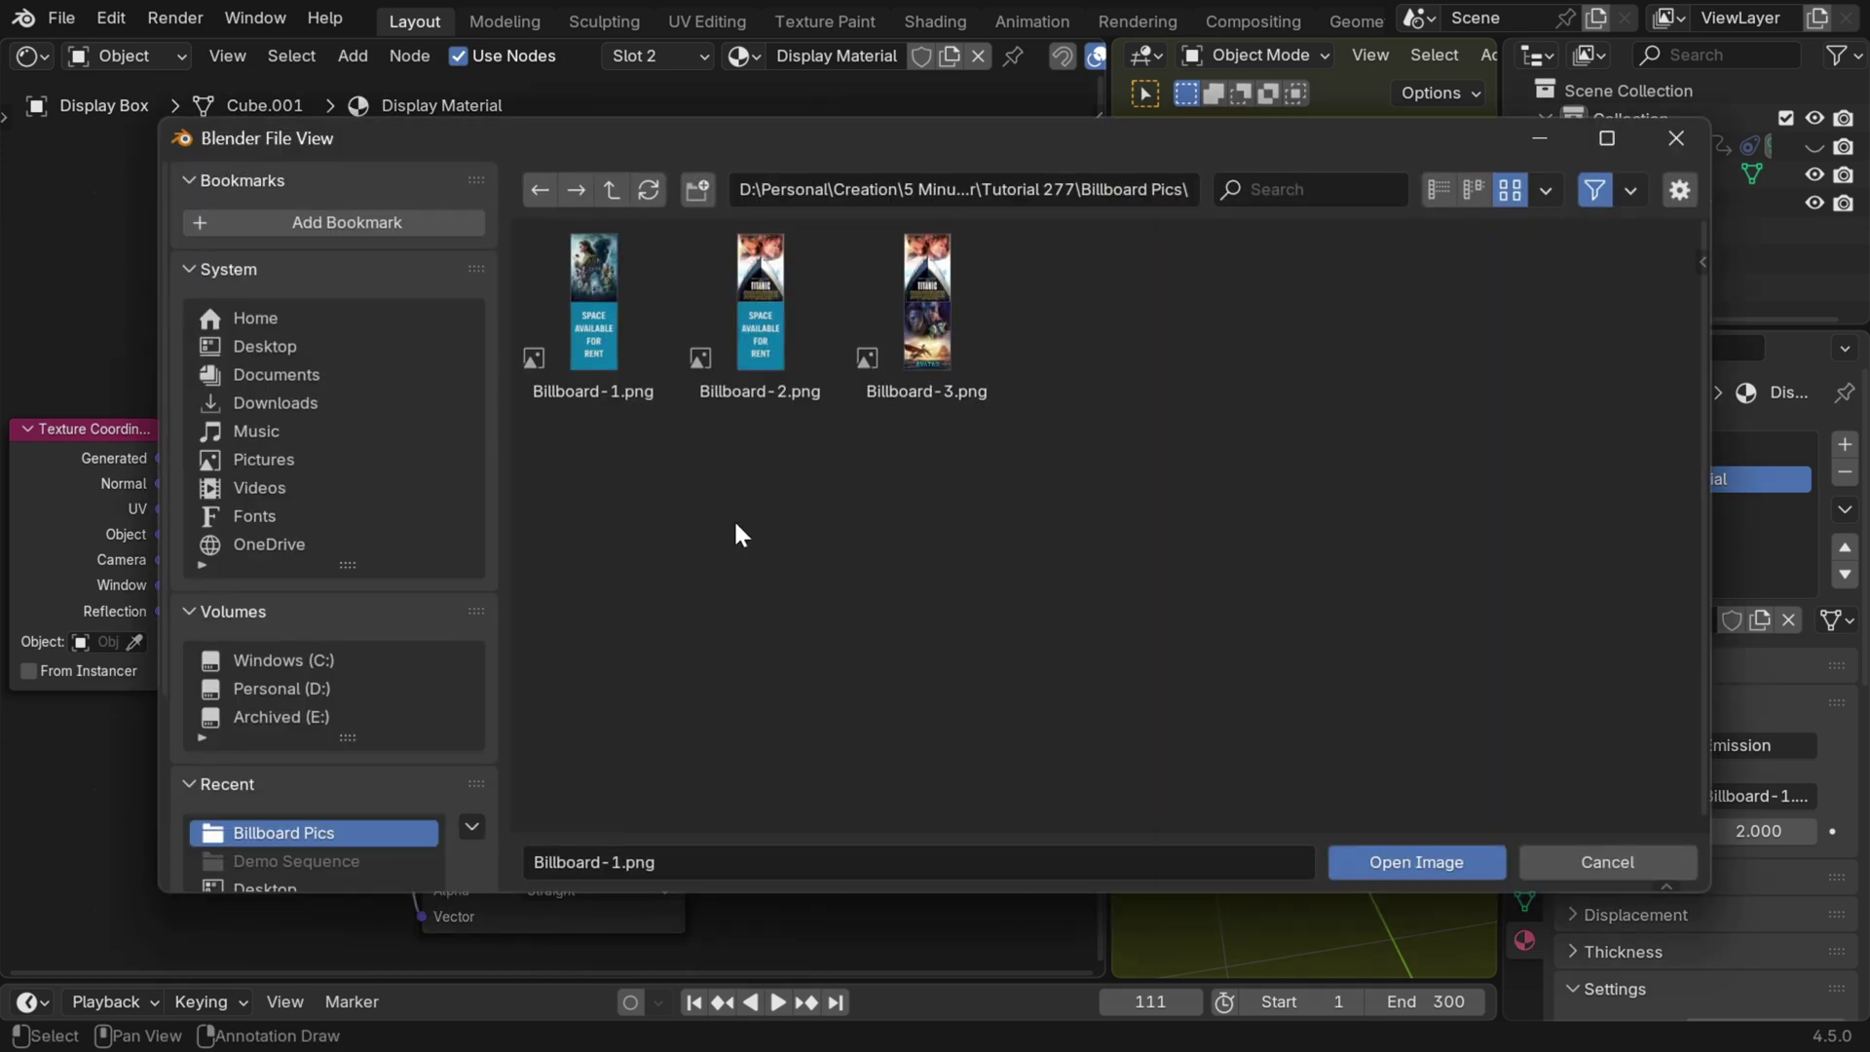
{"action": "double_click", "coordinate": [808, 325]}
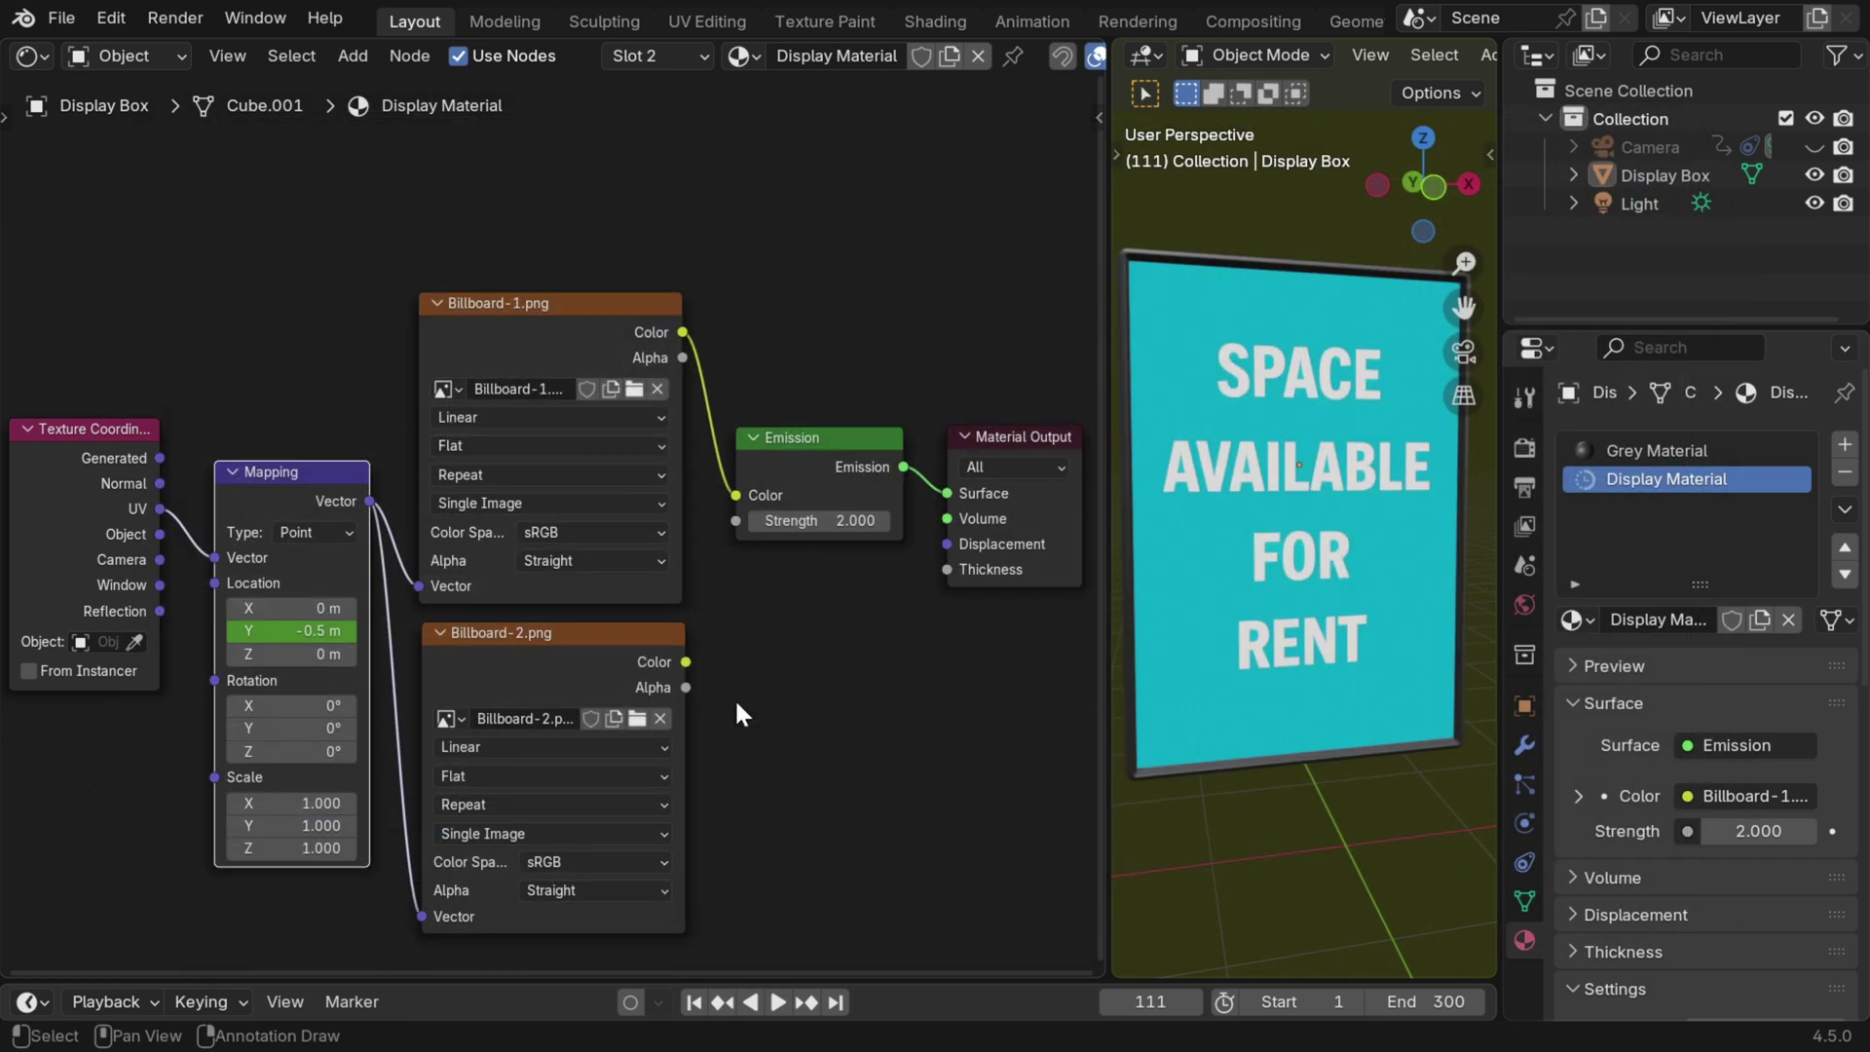
Step: Move the Emission and Material Output nodes right to make room for a mix node
{"action": "middle_click_drag", "start_coordinate": [783, 663], "coordinate": [402, 592]}
{"action": "left_click_drag", "start_coordinate": [447, 321], "coordinate": [701, 528]}
{"action": "left_click_drag", "start_coordinate": [491, 379], "coordinate": [827, 458]}
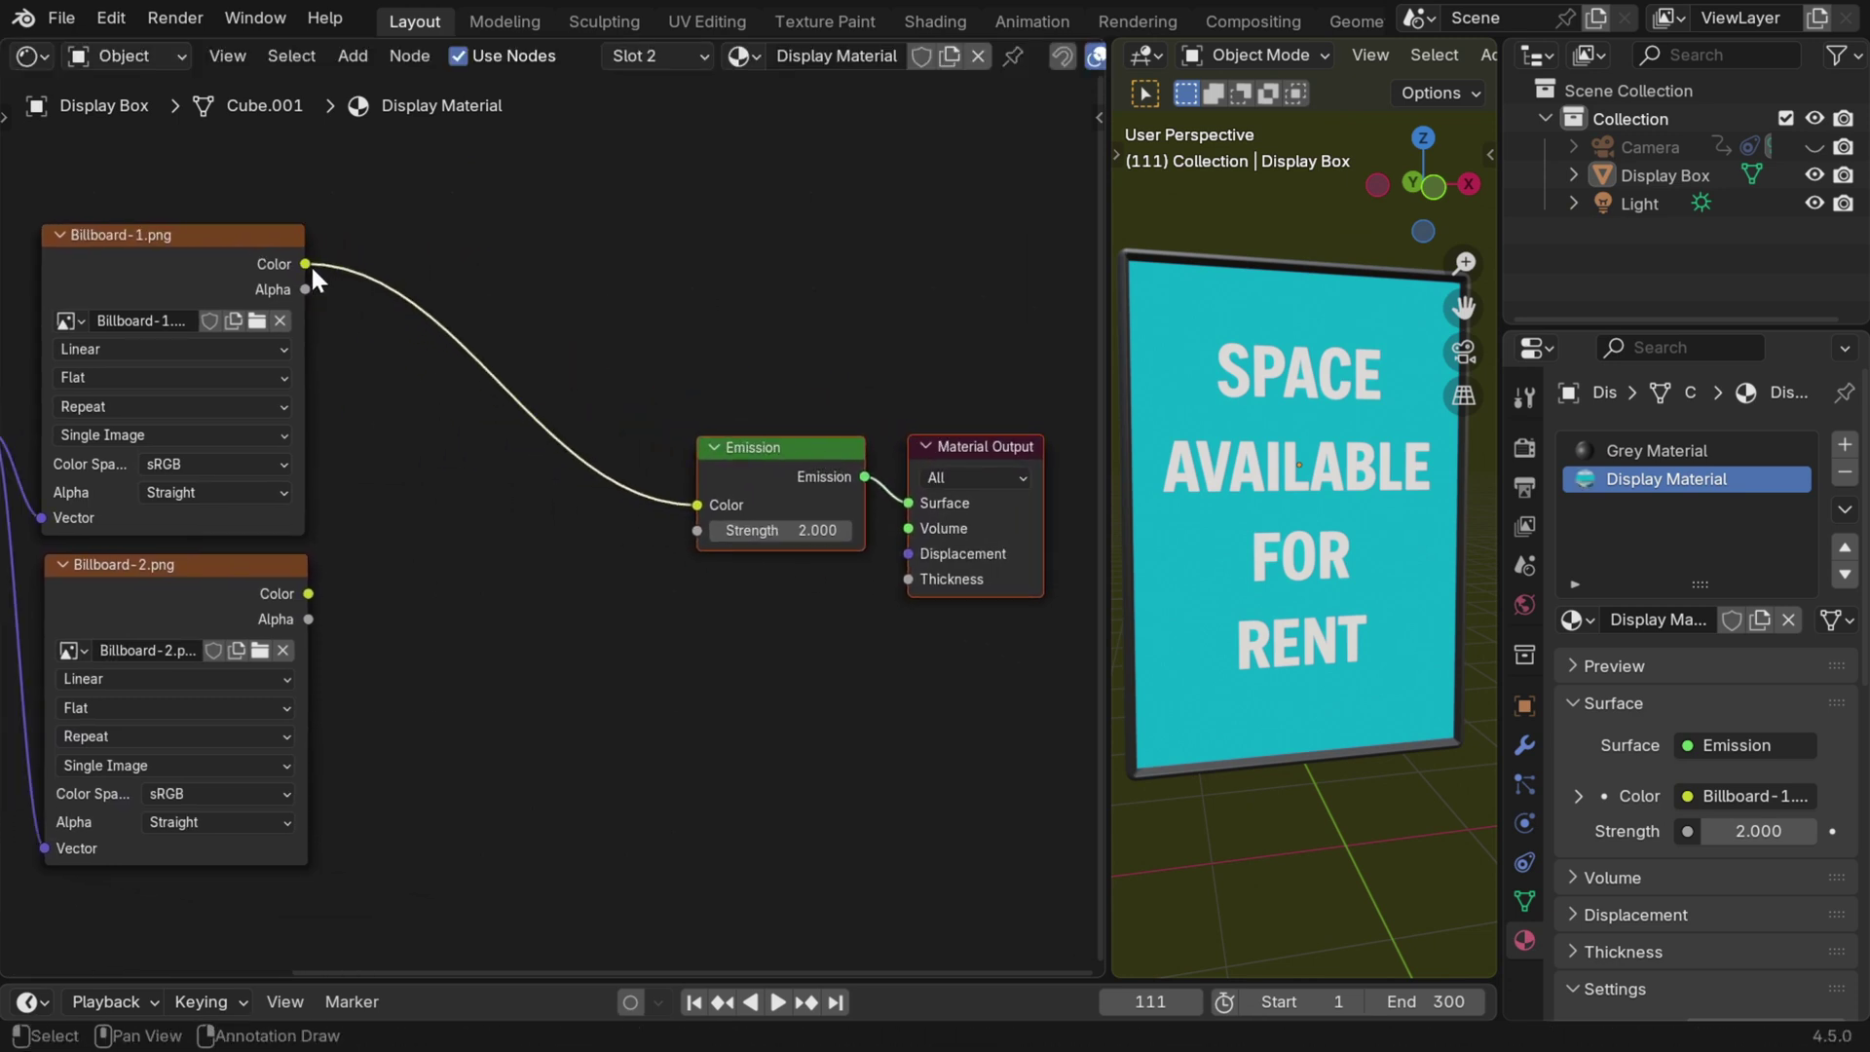
{"action": "left_click_drag", "start_coordinate": [308, 264], "coordinate": [451, 482]}
Step: Insert a Mix Color node between Billboard-1 and Emission, with Billboard-2's Color feeding input B
{"action": "type", "text": "mix colo"}
{"action": "key", "text": "Return"}
{"action": "left_click", "coordinate": [451, 485]}
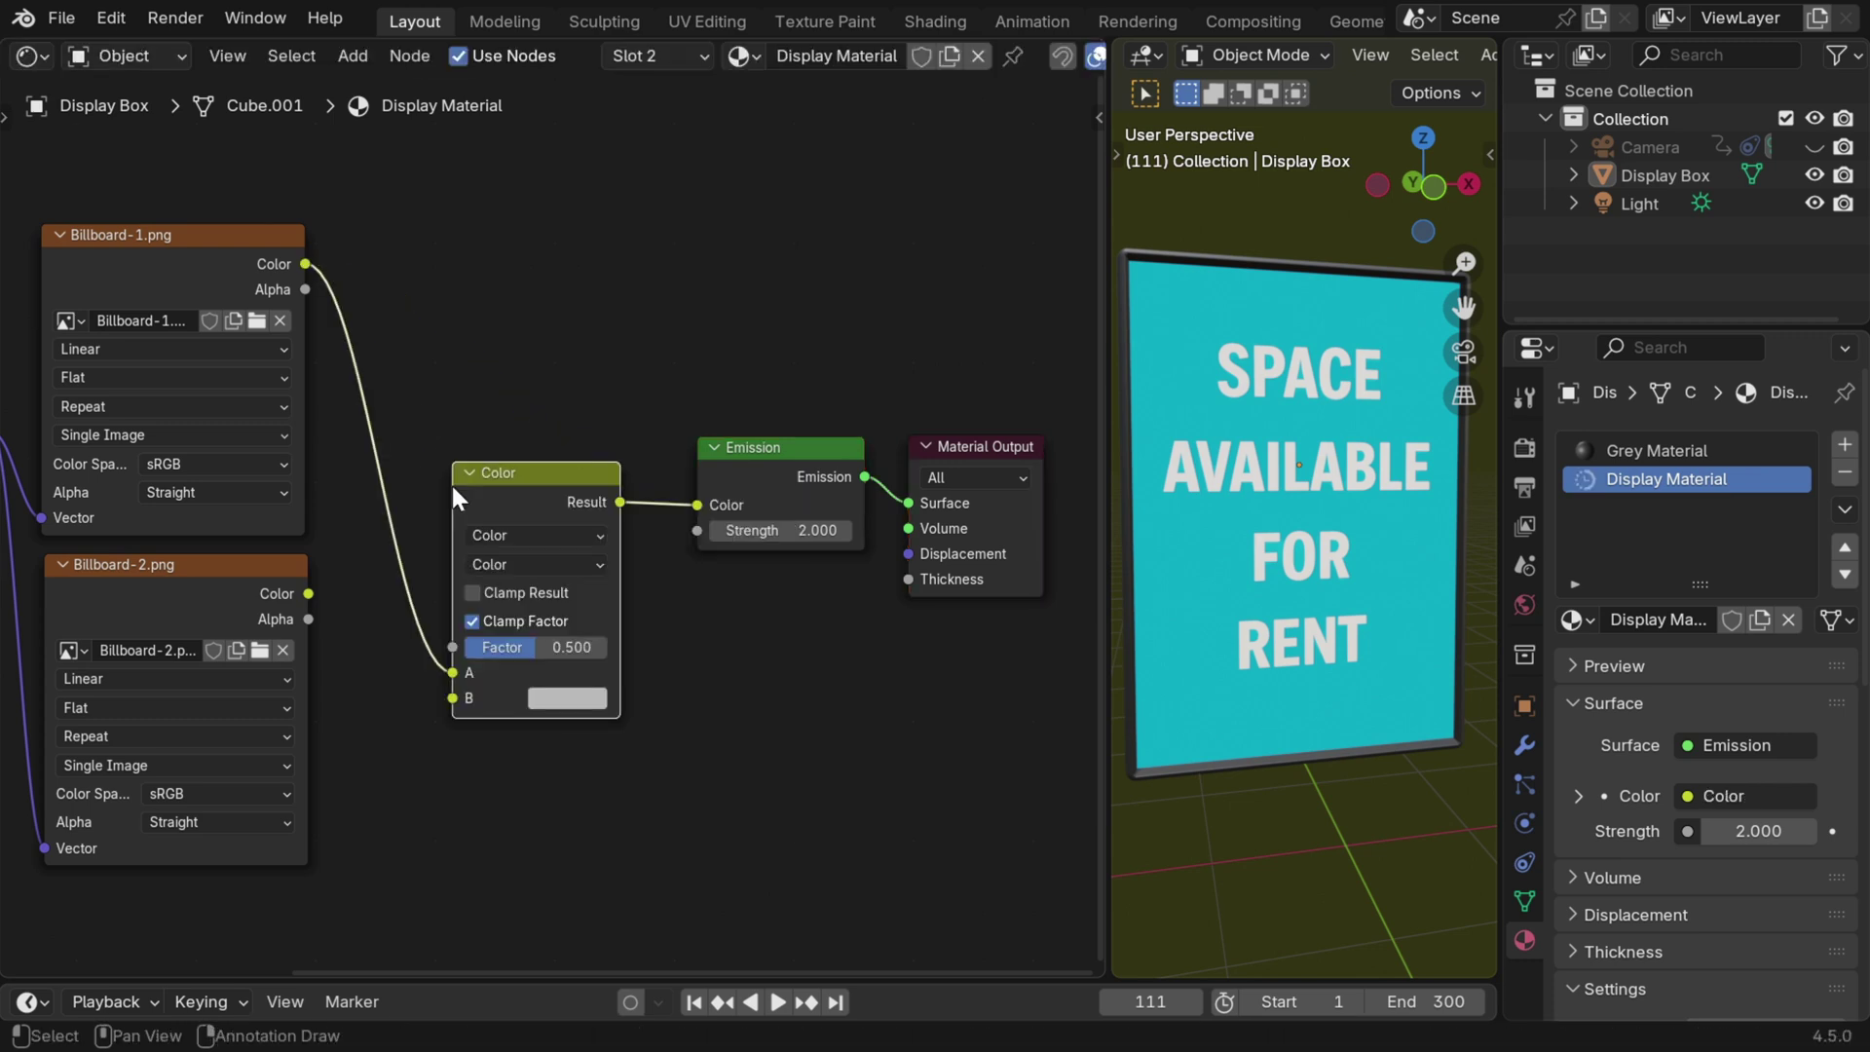
{"action": "left_click_drag", "start_coordinate": [308, 594], "coordinate": [453, 697]}
{"action": "left_click_drag", "start_coordinate": [491, 476], "coordinate": [448, 366]}
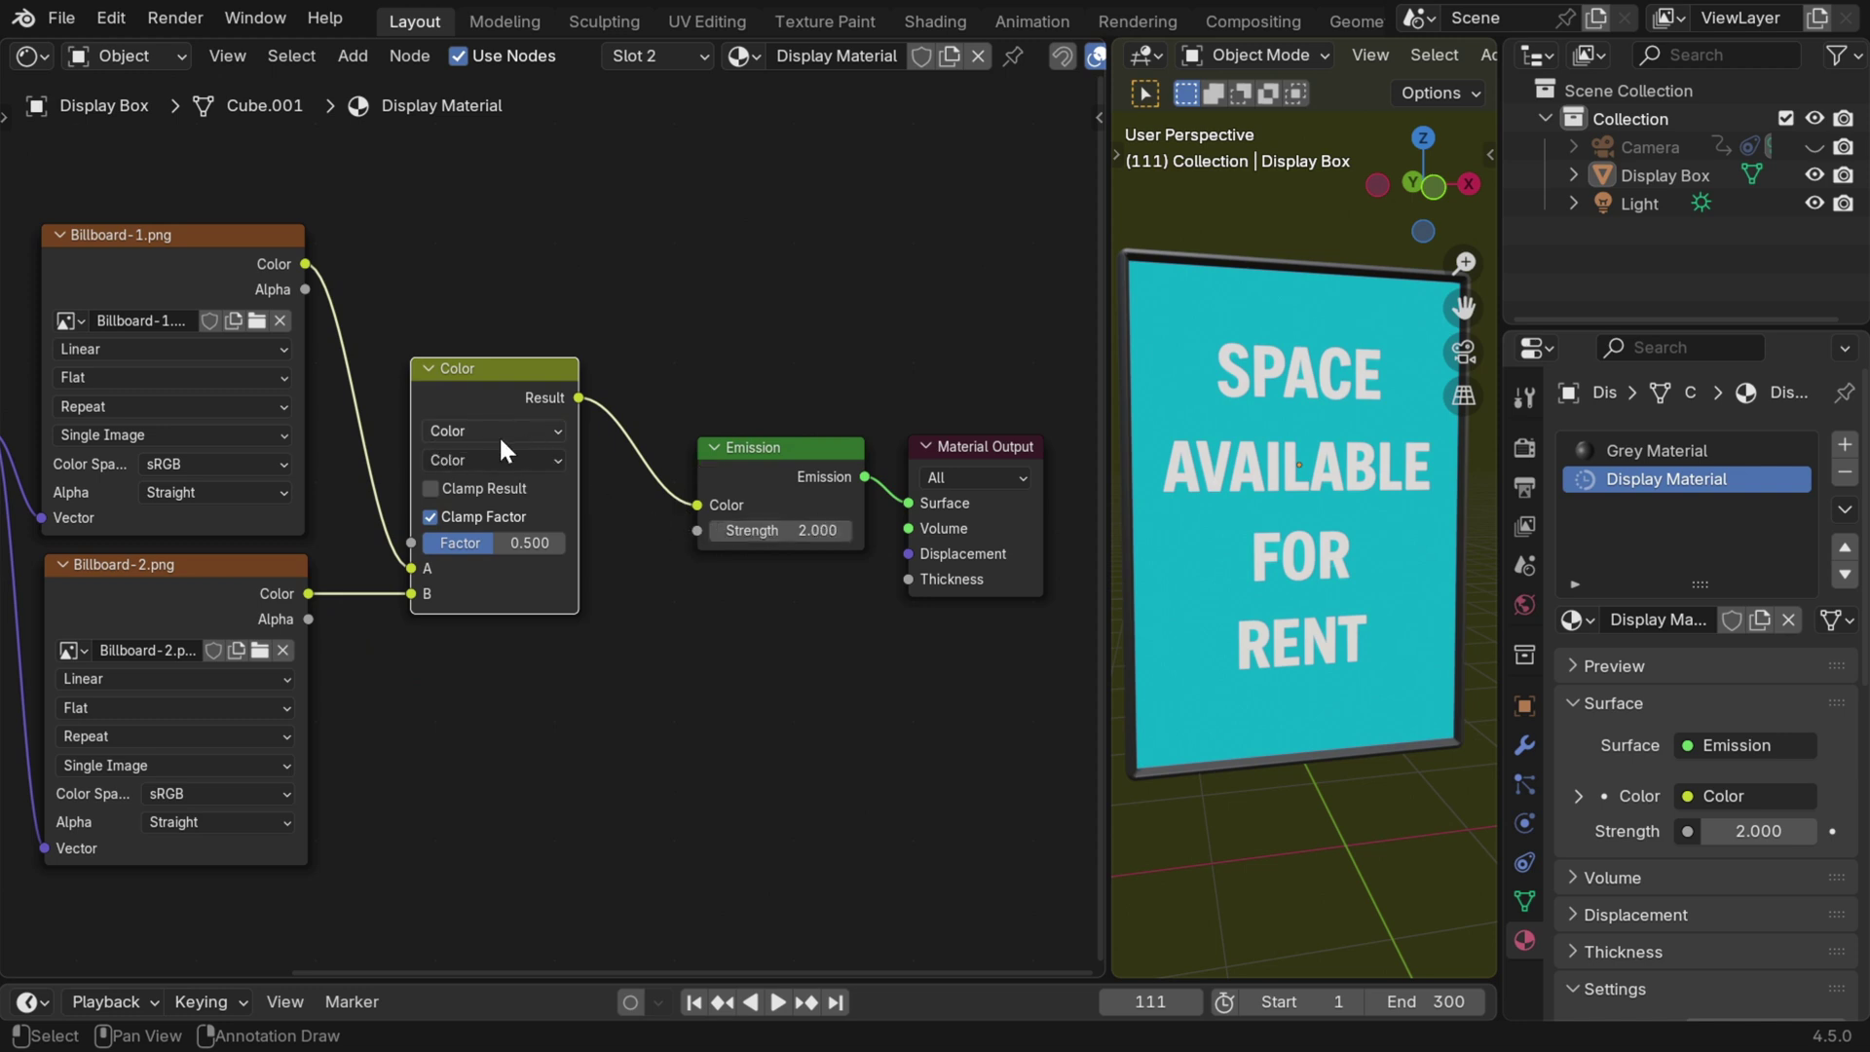
Step: Set the Mix node's blending mode to Mix and its factor to 0.000
{"action": "left_click", "coordinate": [477, 460]}
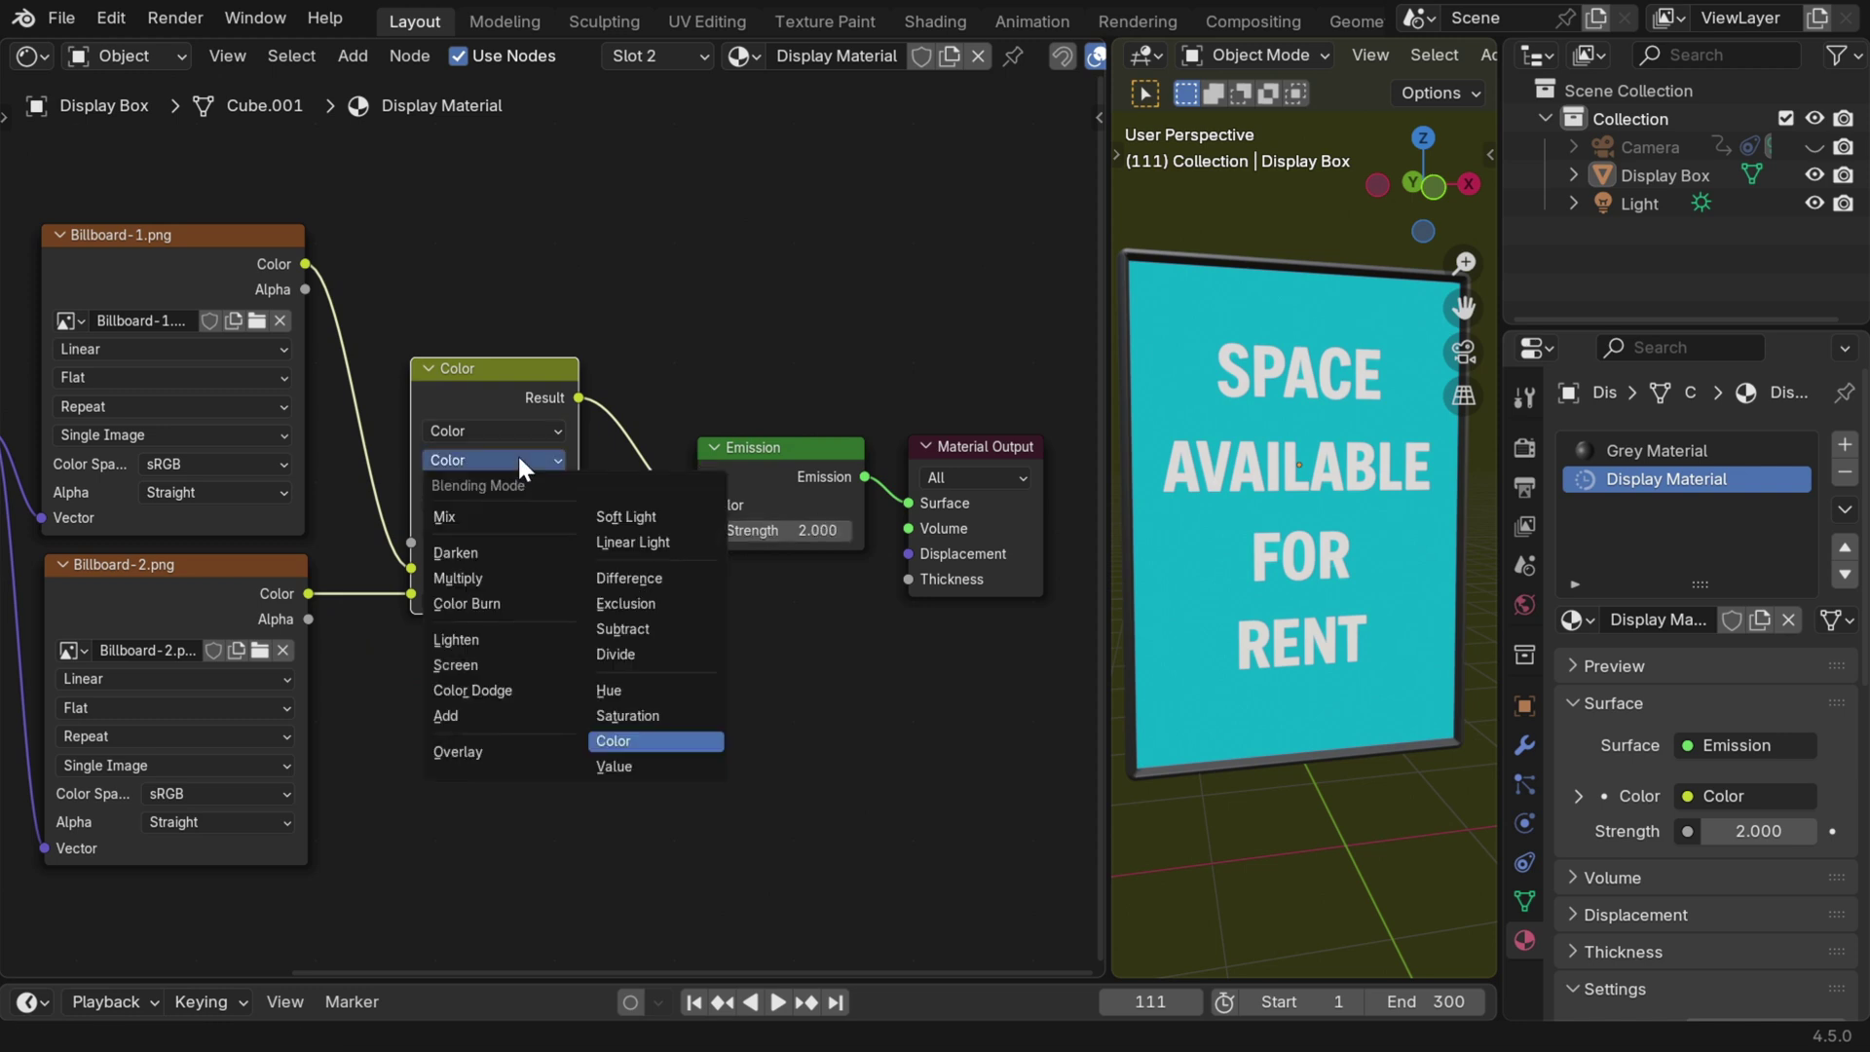
{"action": "left_click", "coordinate": [476, 514]}
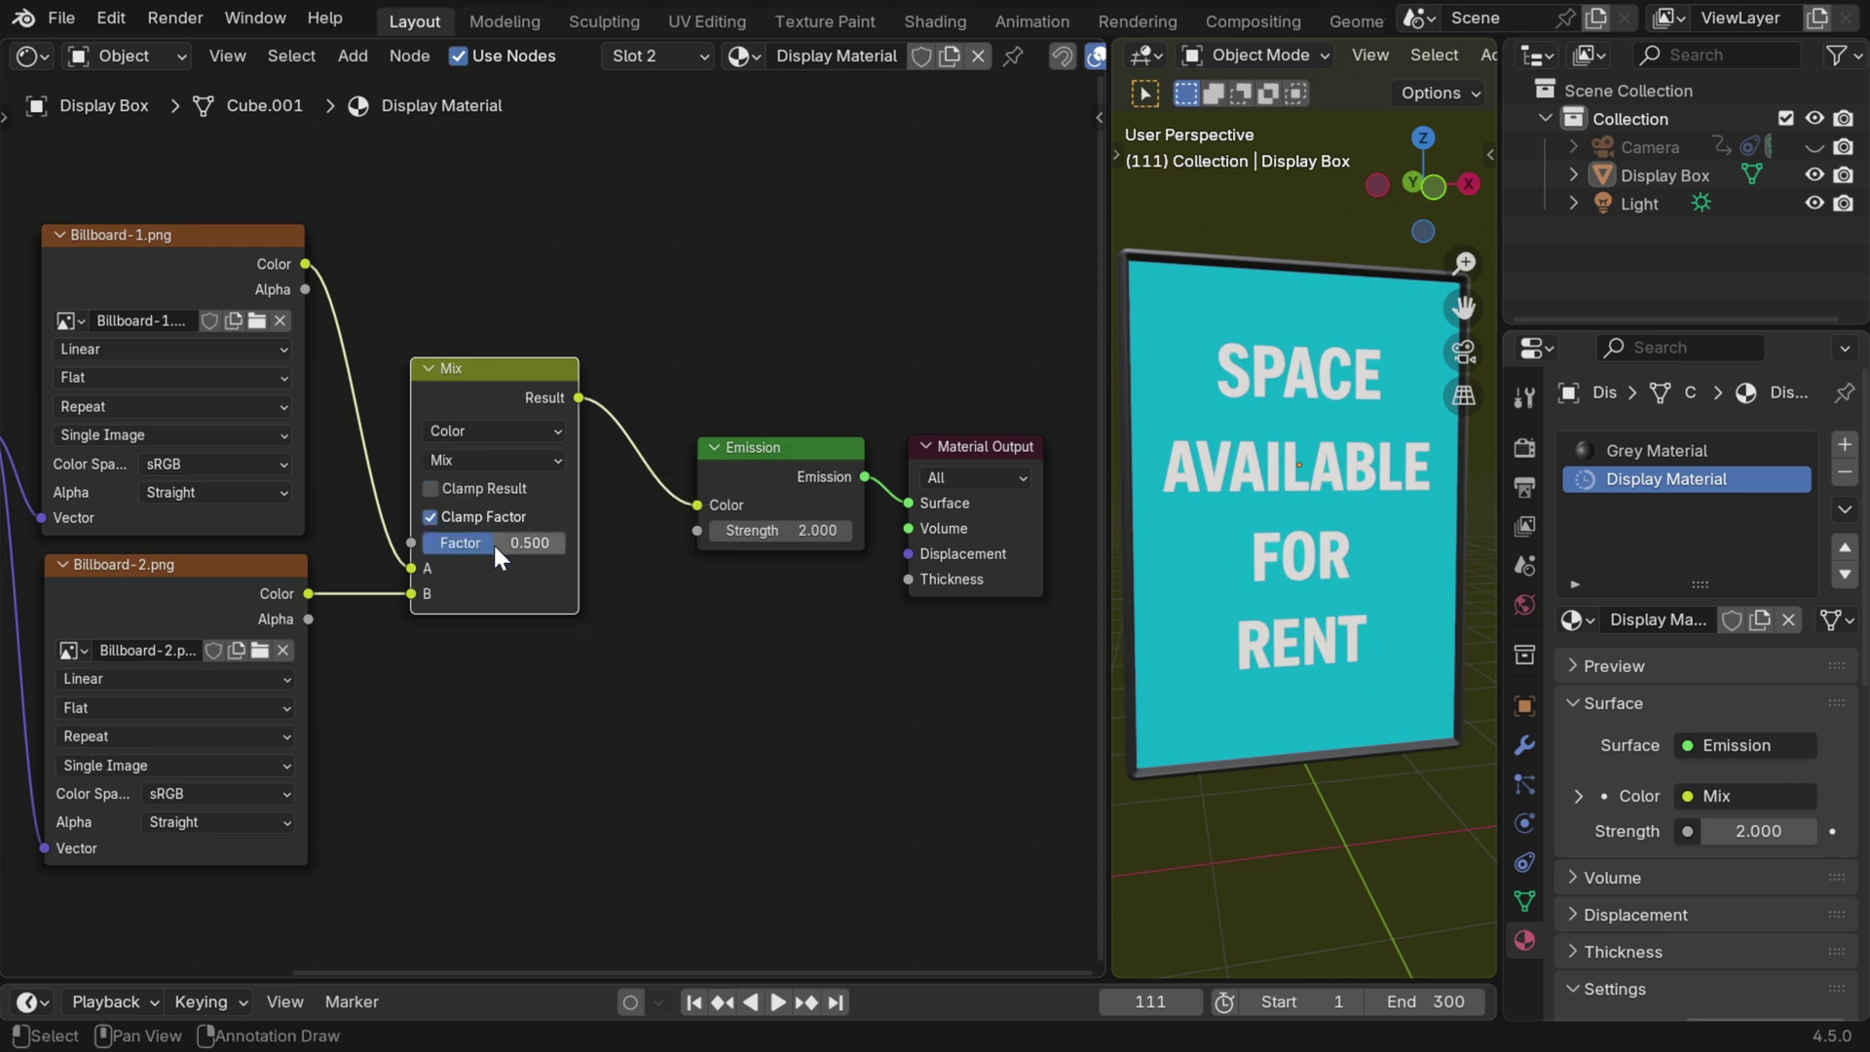
{"action": "left_click_drag", "start_coordinate": [493, 540], "coordinate": [423, 546]}
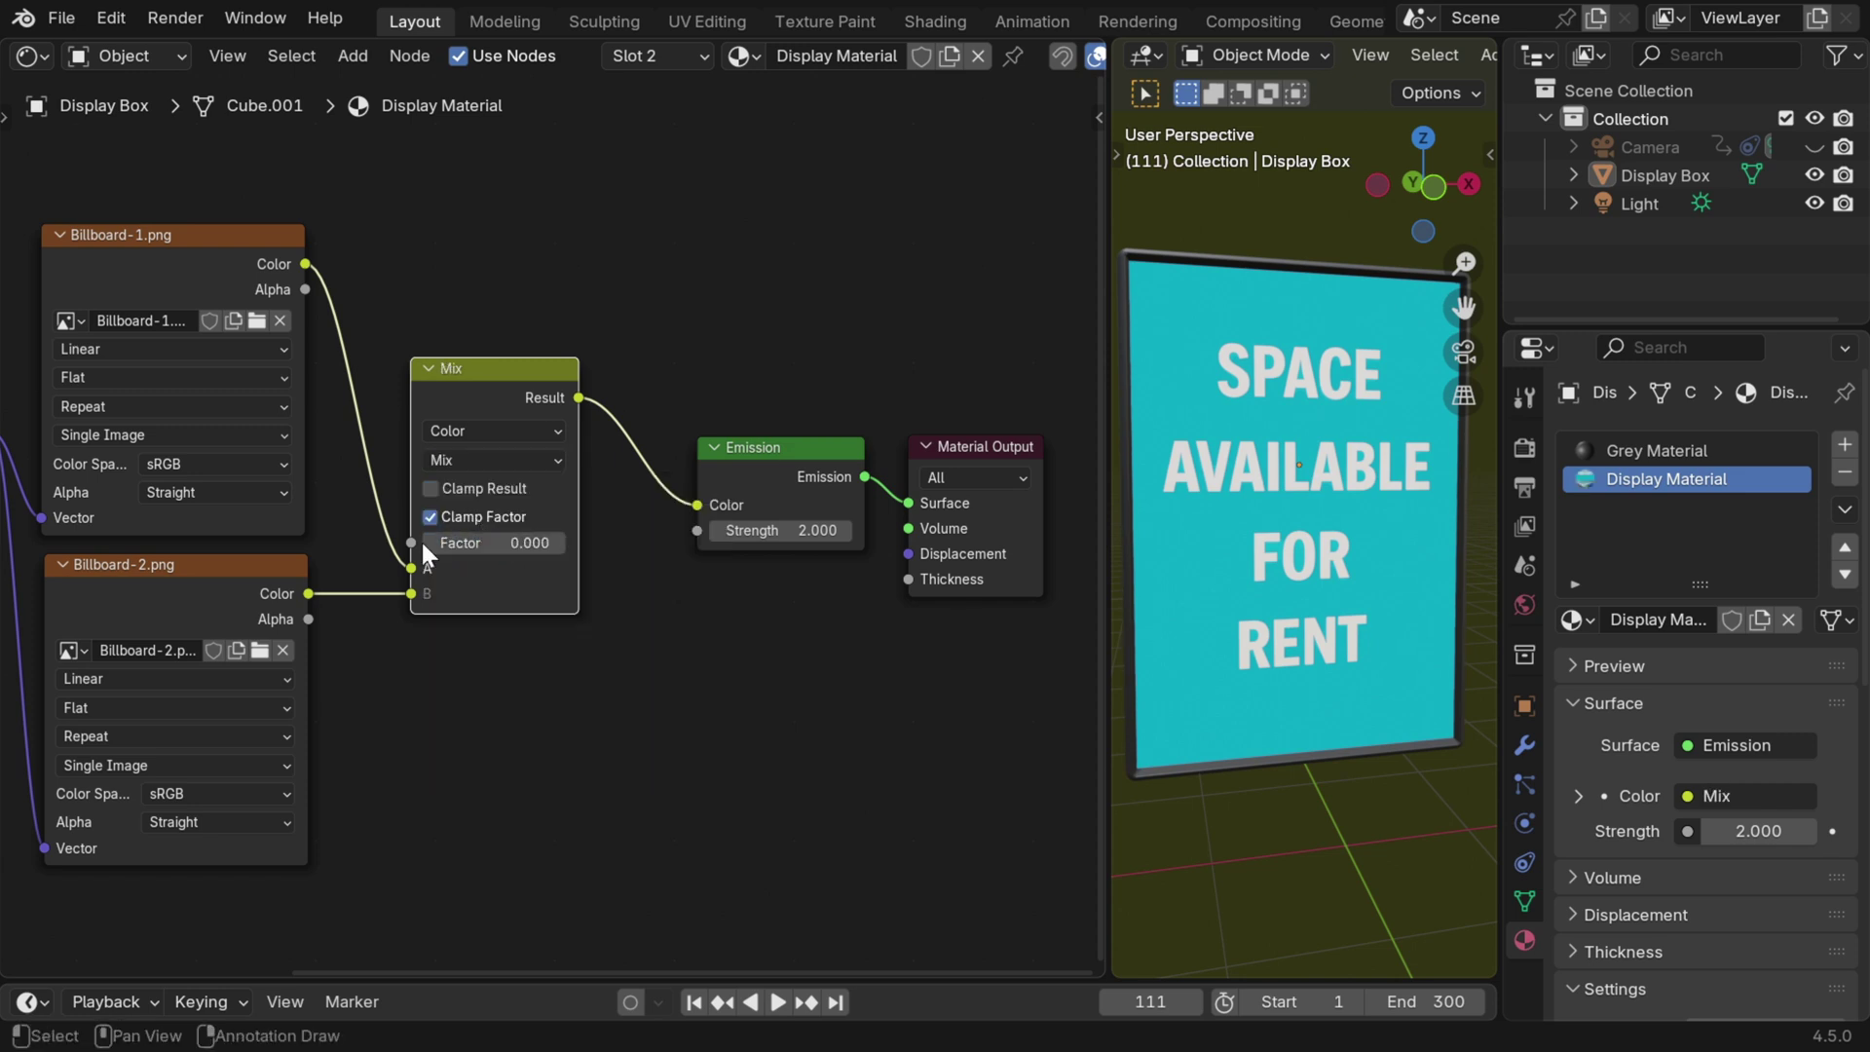
Step: Play the animation to frame 70 and keyframe the Mix factor at 0.000
{"action": "left_click", "coordinate": [693, 1002]}
{"action": "left_click", "coordinate": [778, 1002]}
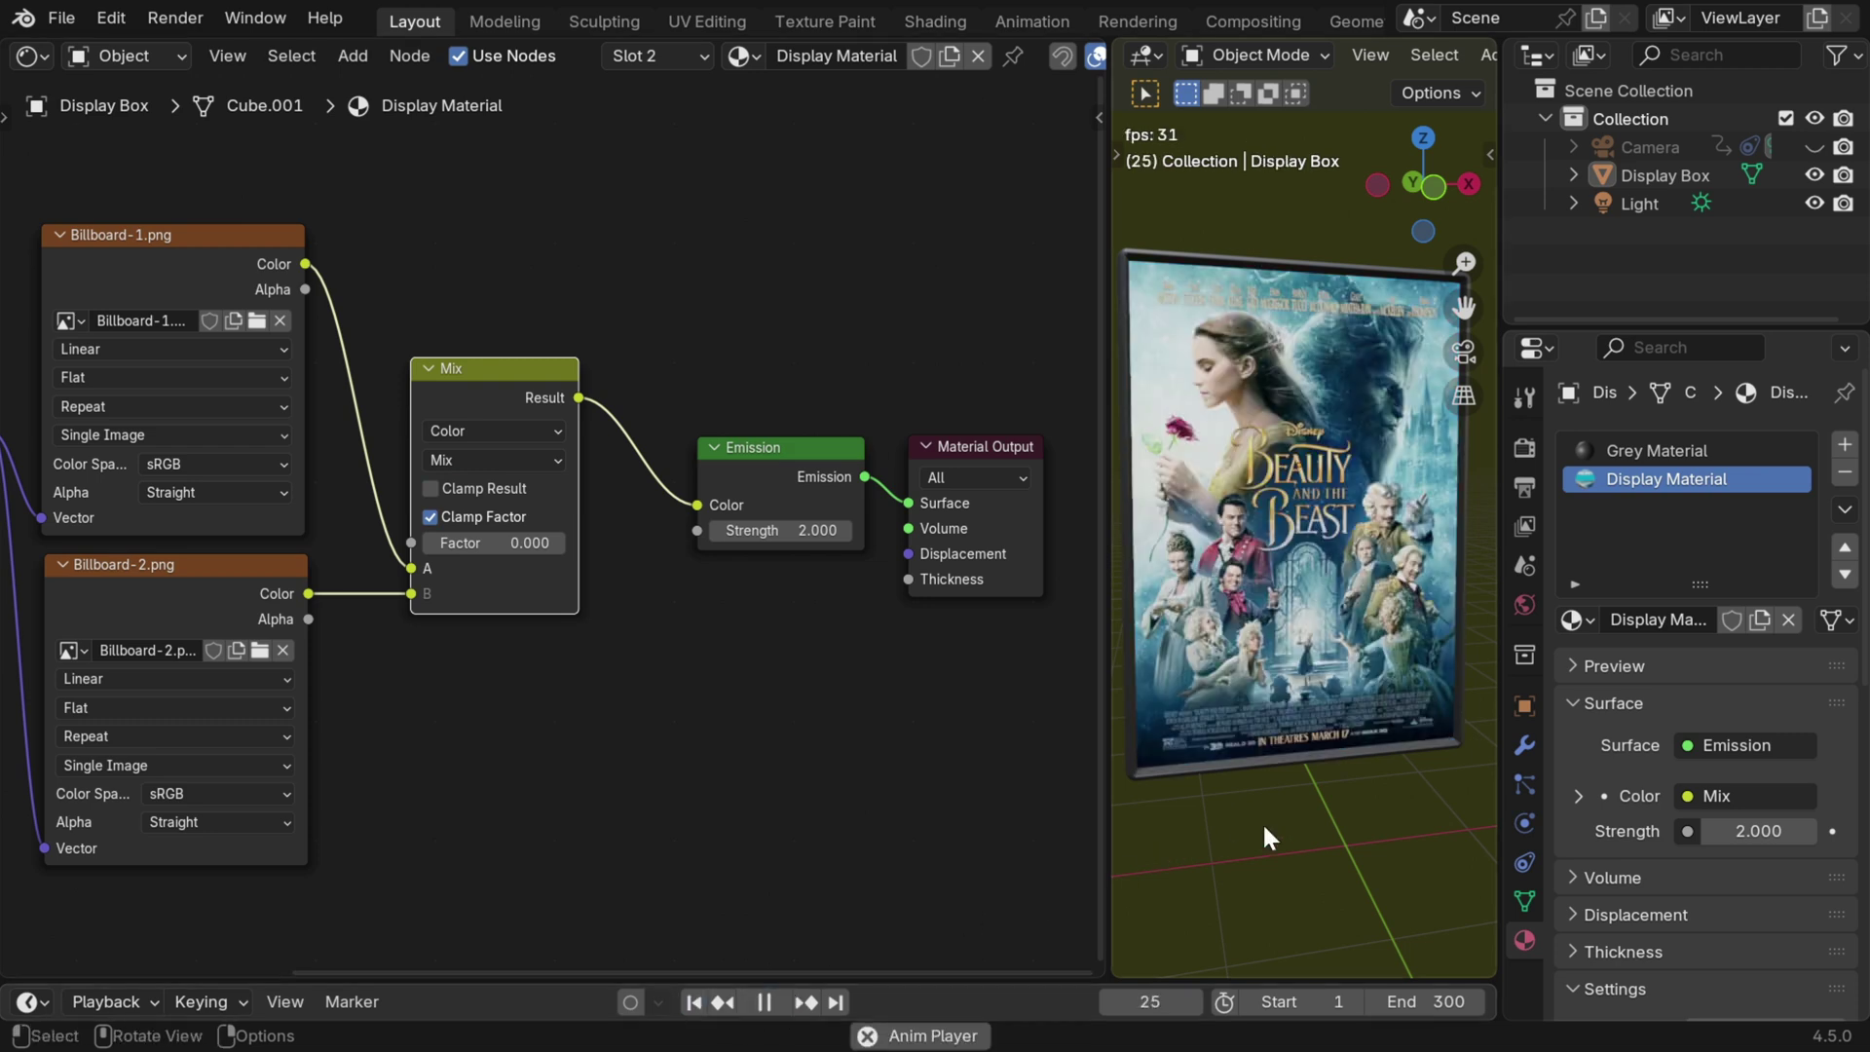
{"action": "key", "text": "space"}
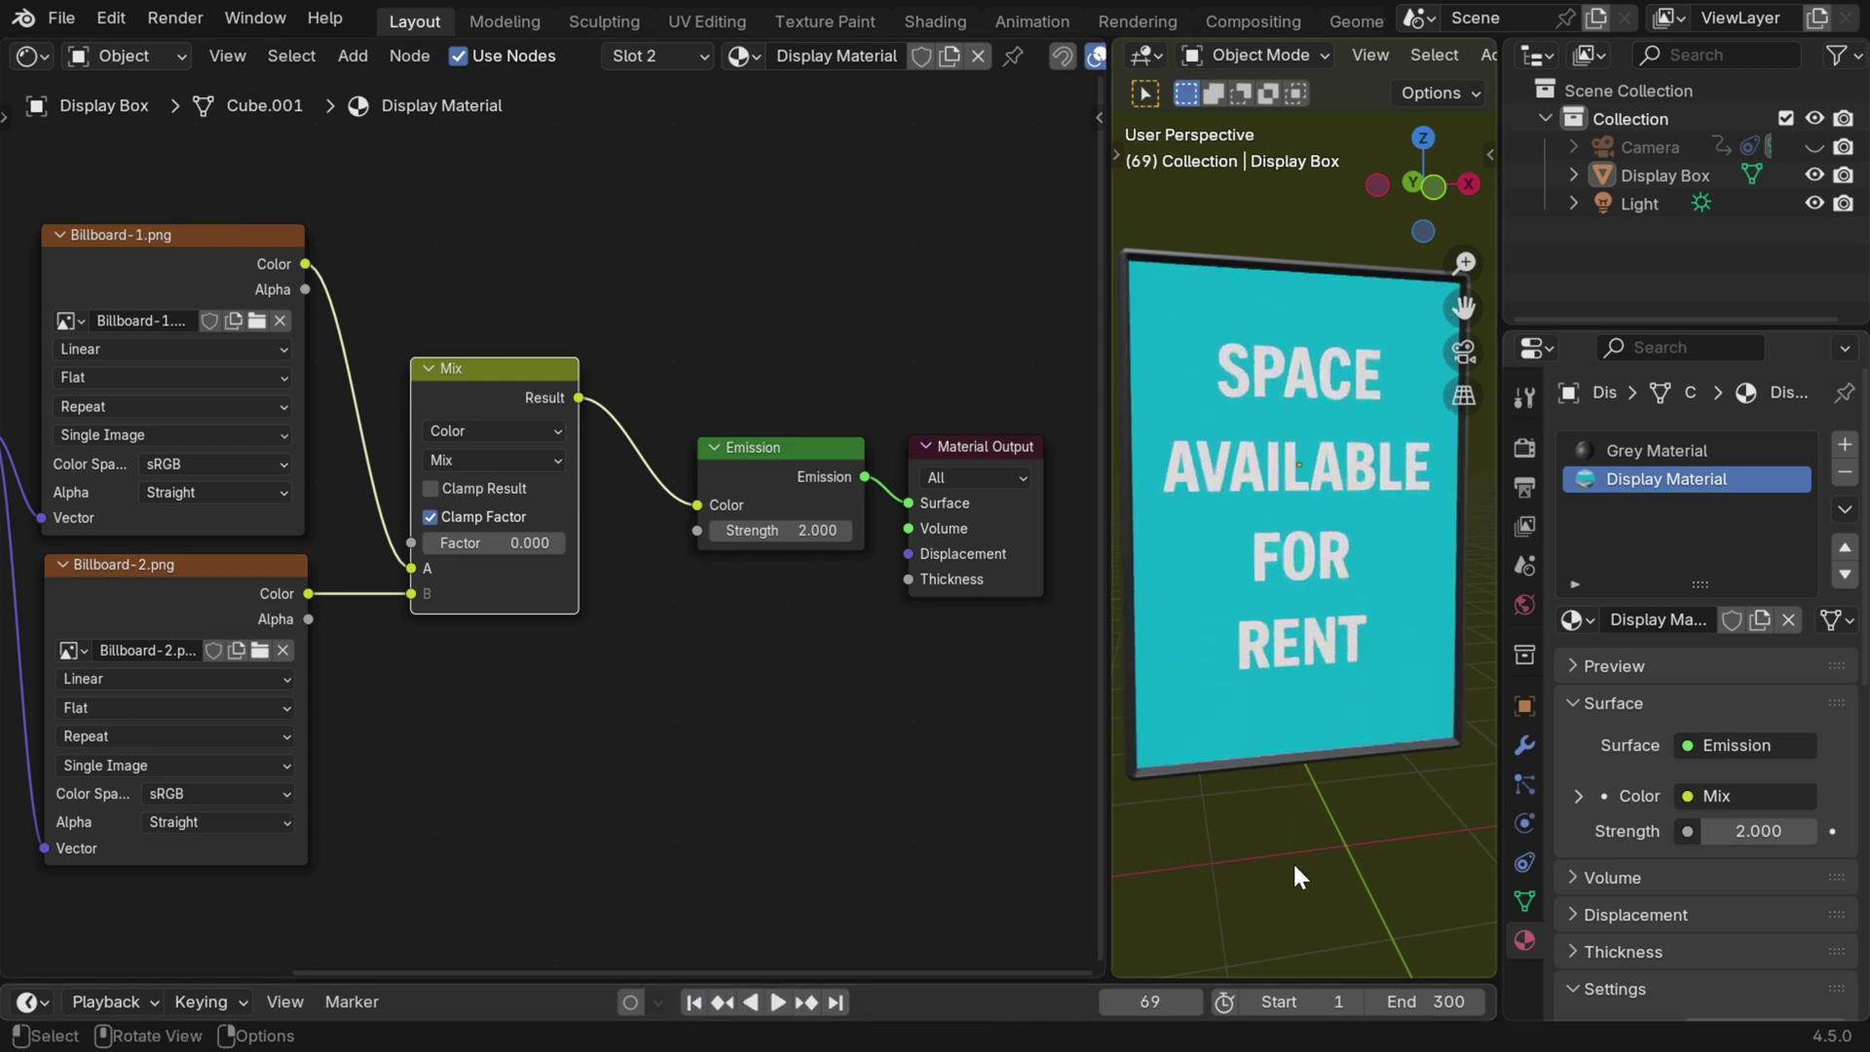
{"action": "left_click", "coordinate": [1192, 1001]}
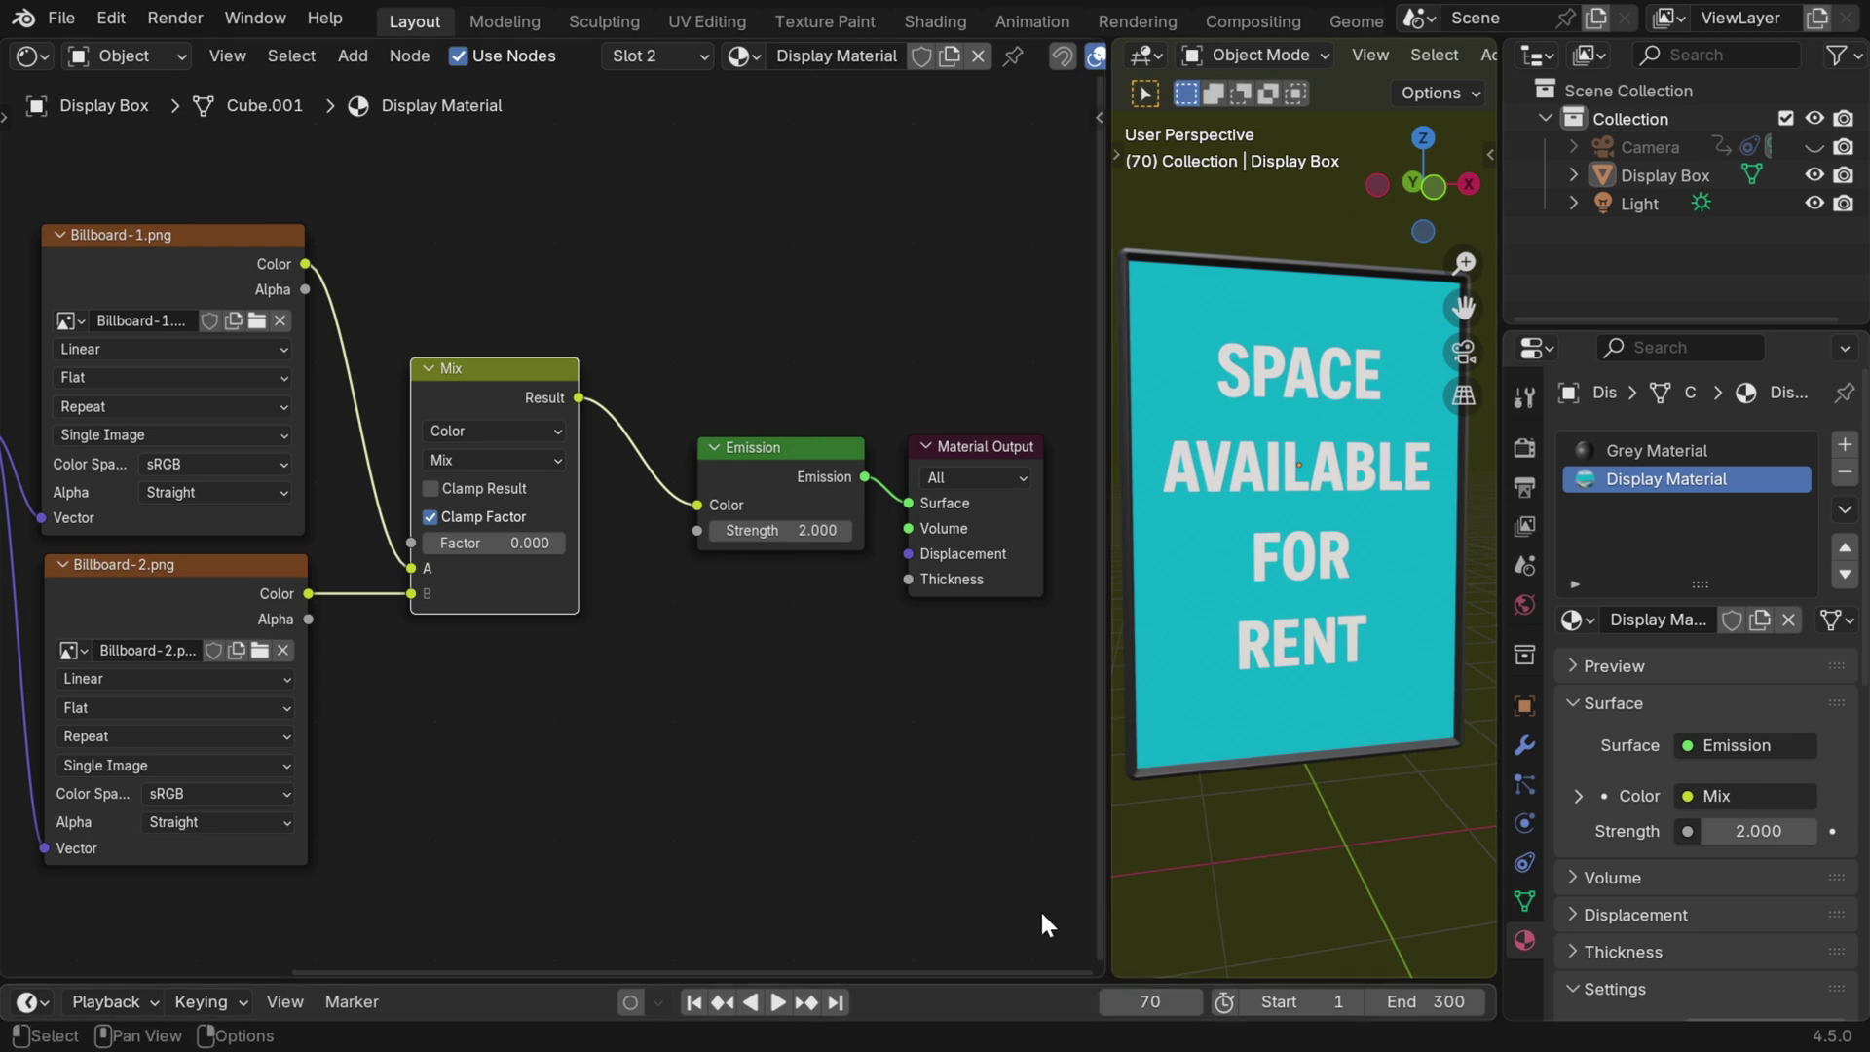
{"action": "right_click", "coordinate": [498, 546]}
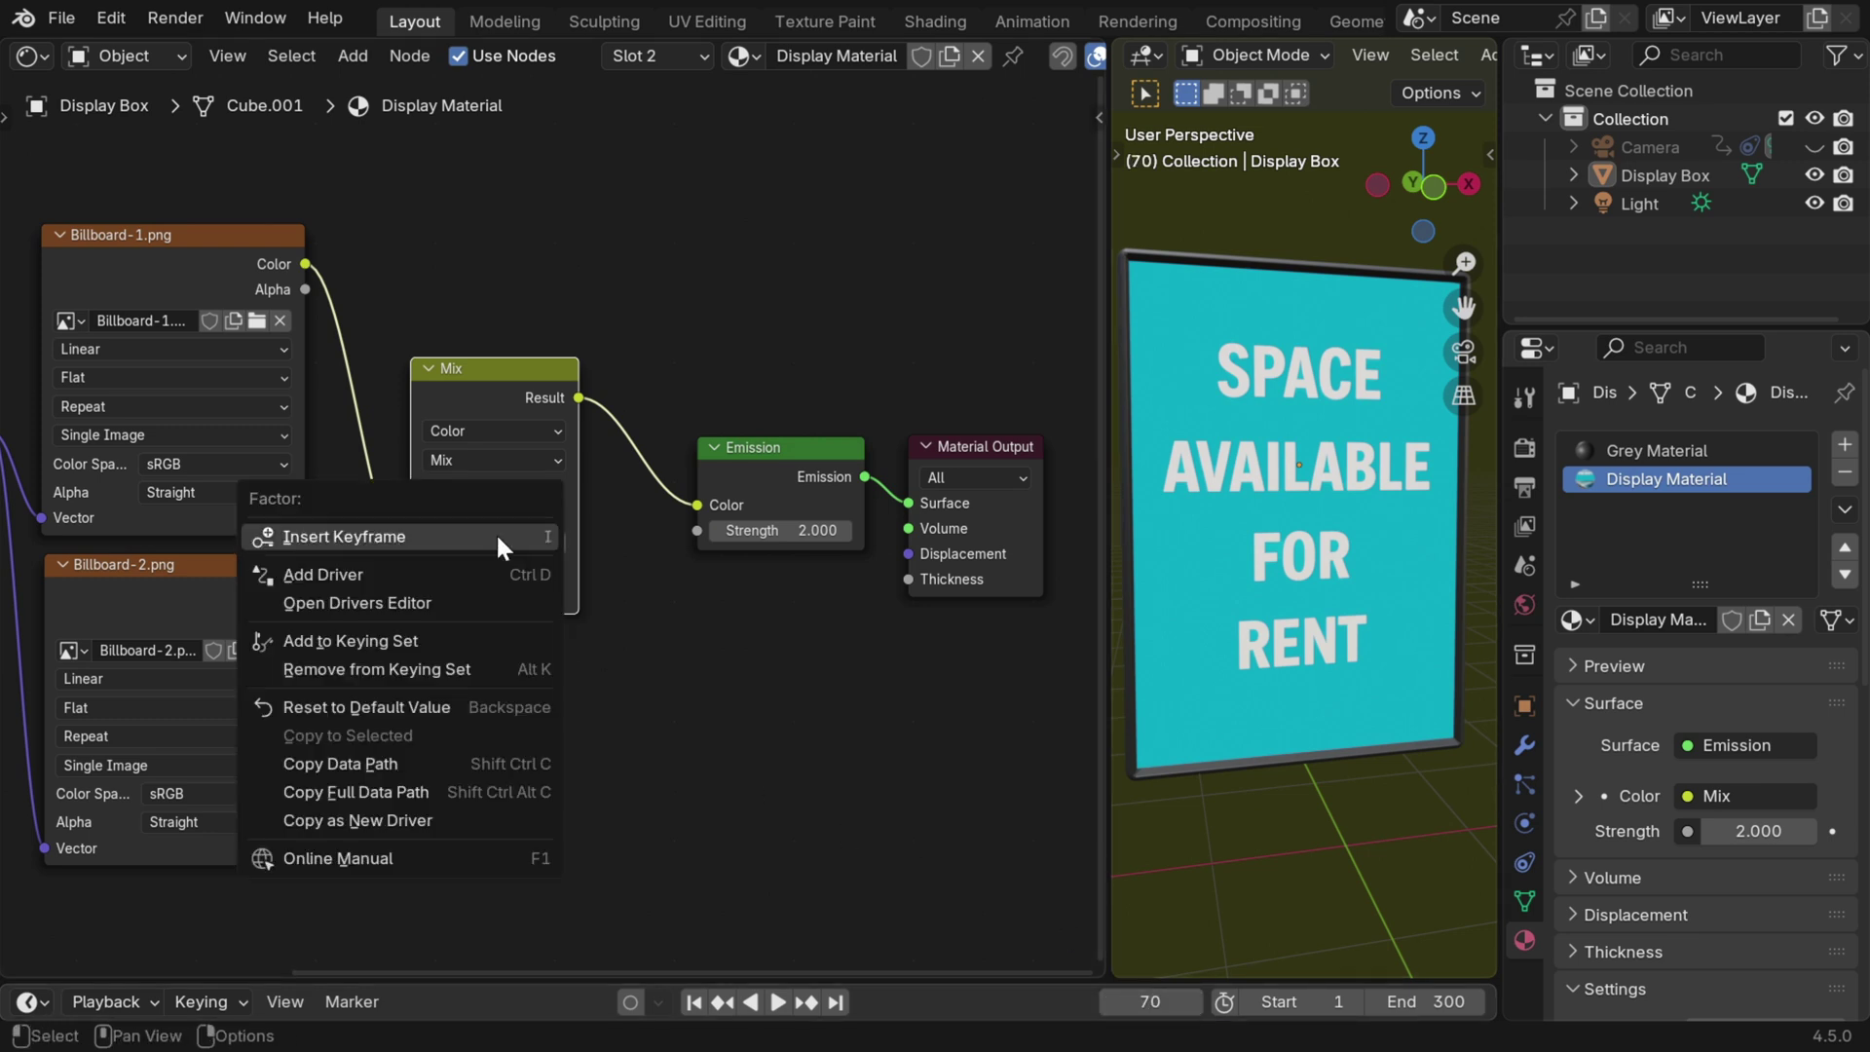
{"action": "left_click", "coordinate": [442, 536]}
Step: On frame 71, raise the Mix factor to 1.000 and keyframe it
{"action": "left_click", "coordinate": [1192, 1002]}
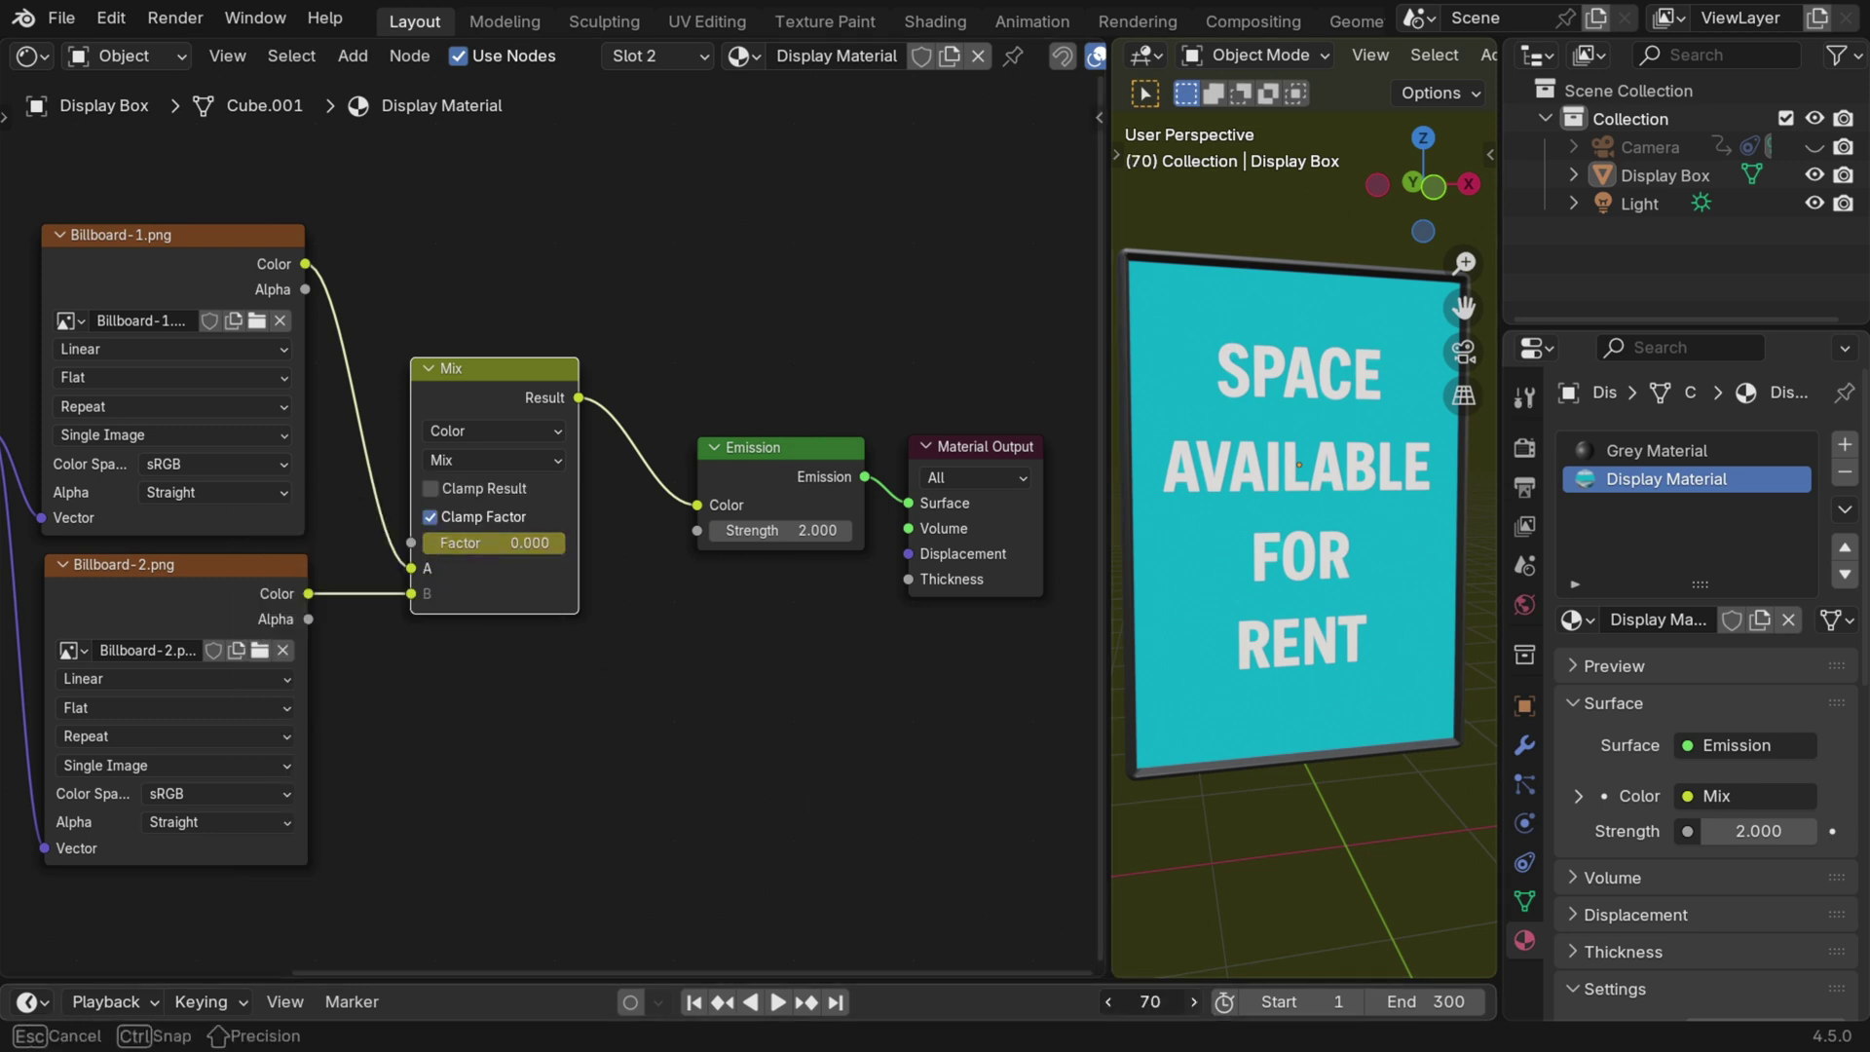
{"action": "left_click_drag", "start_coordinate": [457, 542], "coordinate": [565, 549]}
{"action": "right_click", "coordinate": [539, 545]}
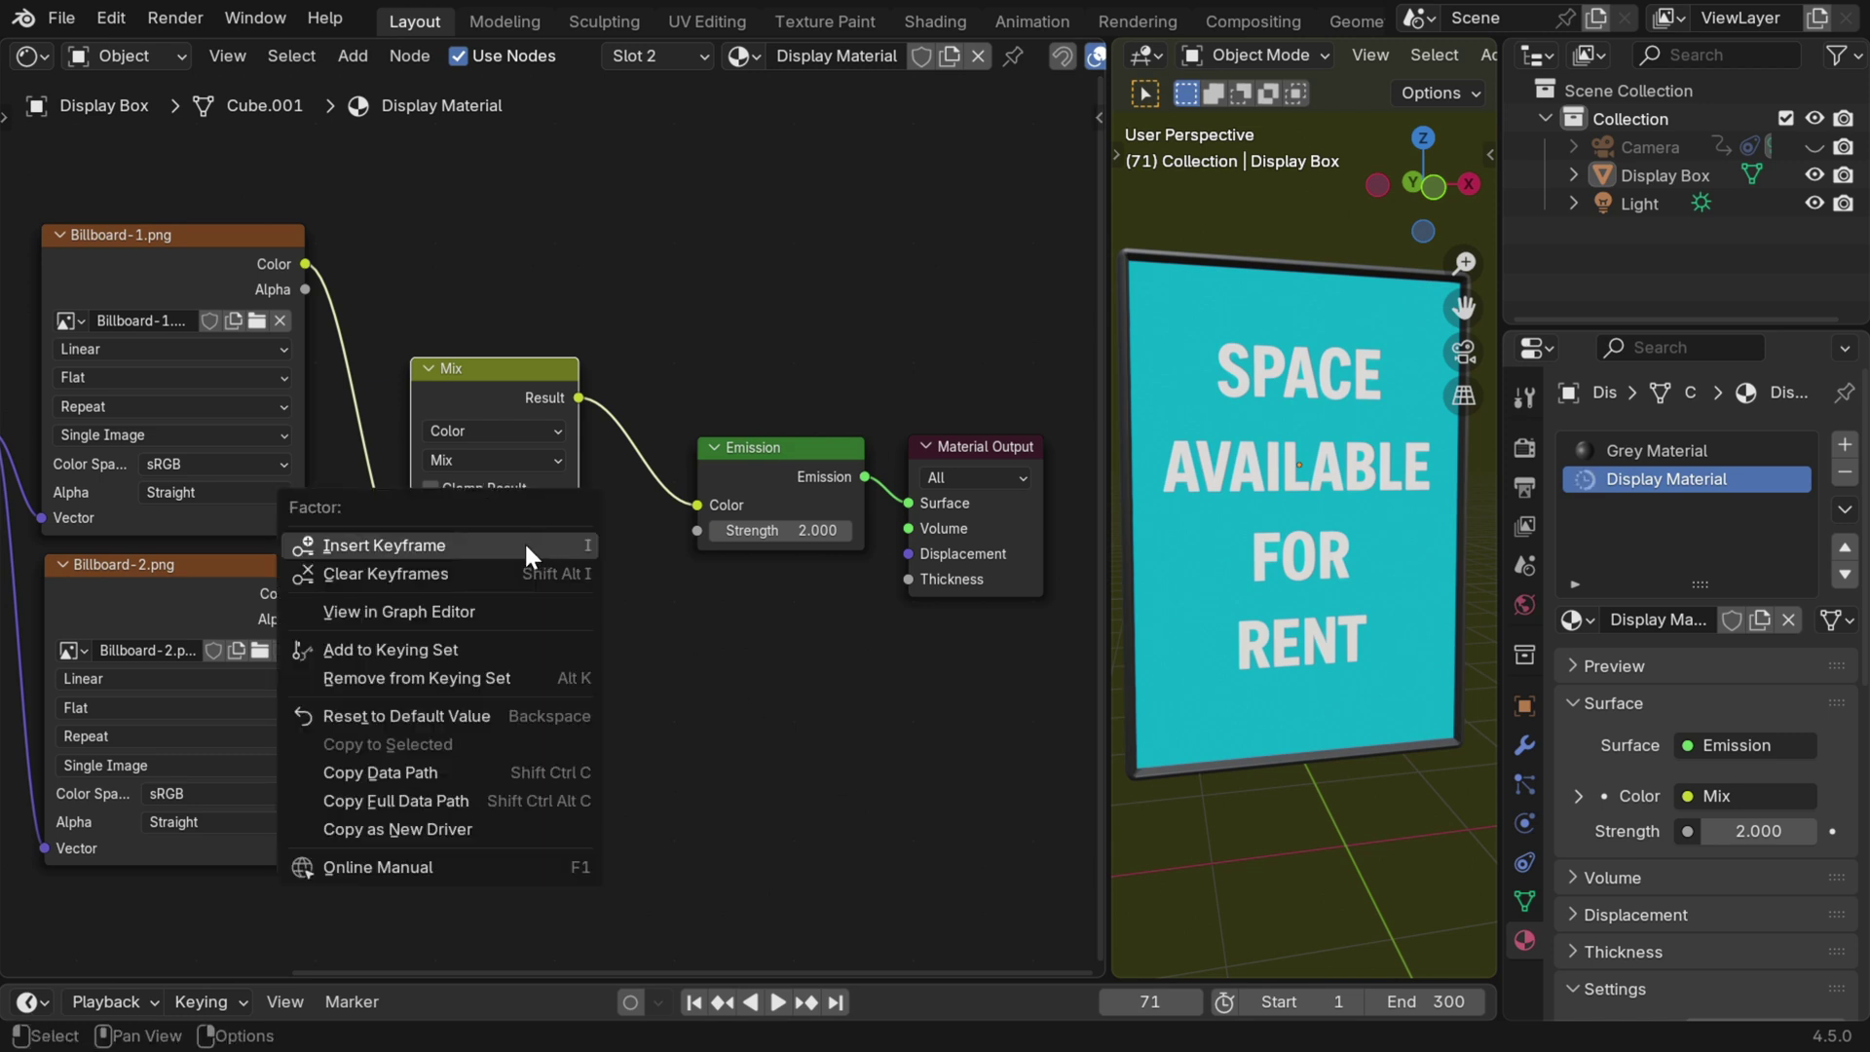
{"action": "left_click", "coordinate": [483, 543]}
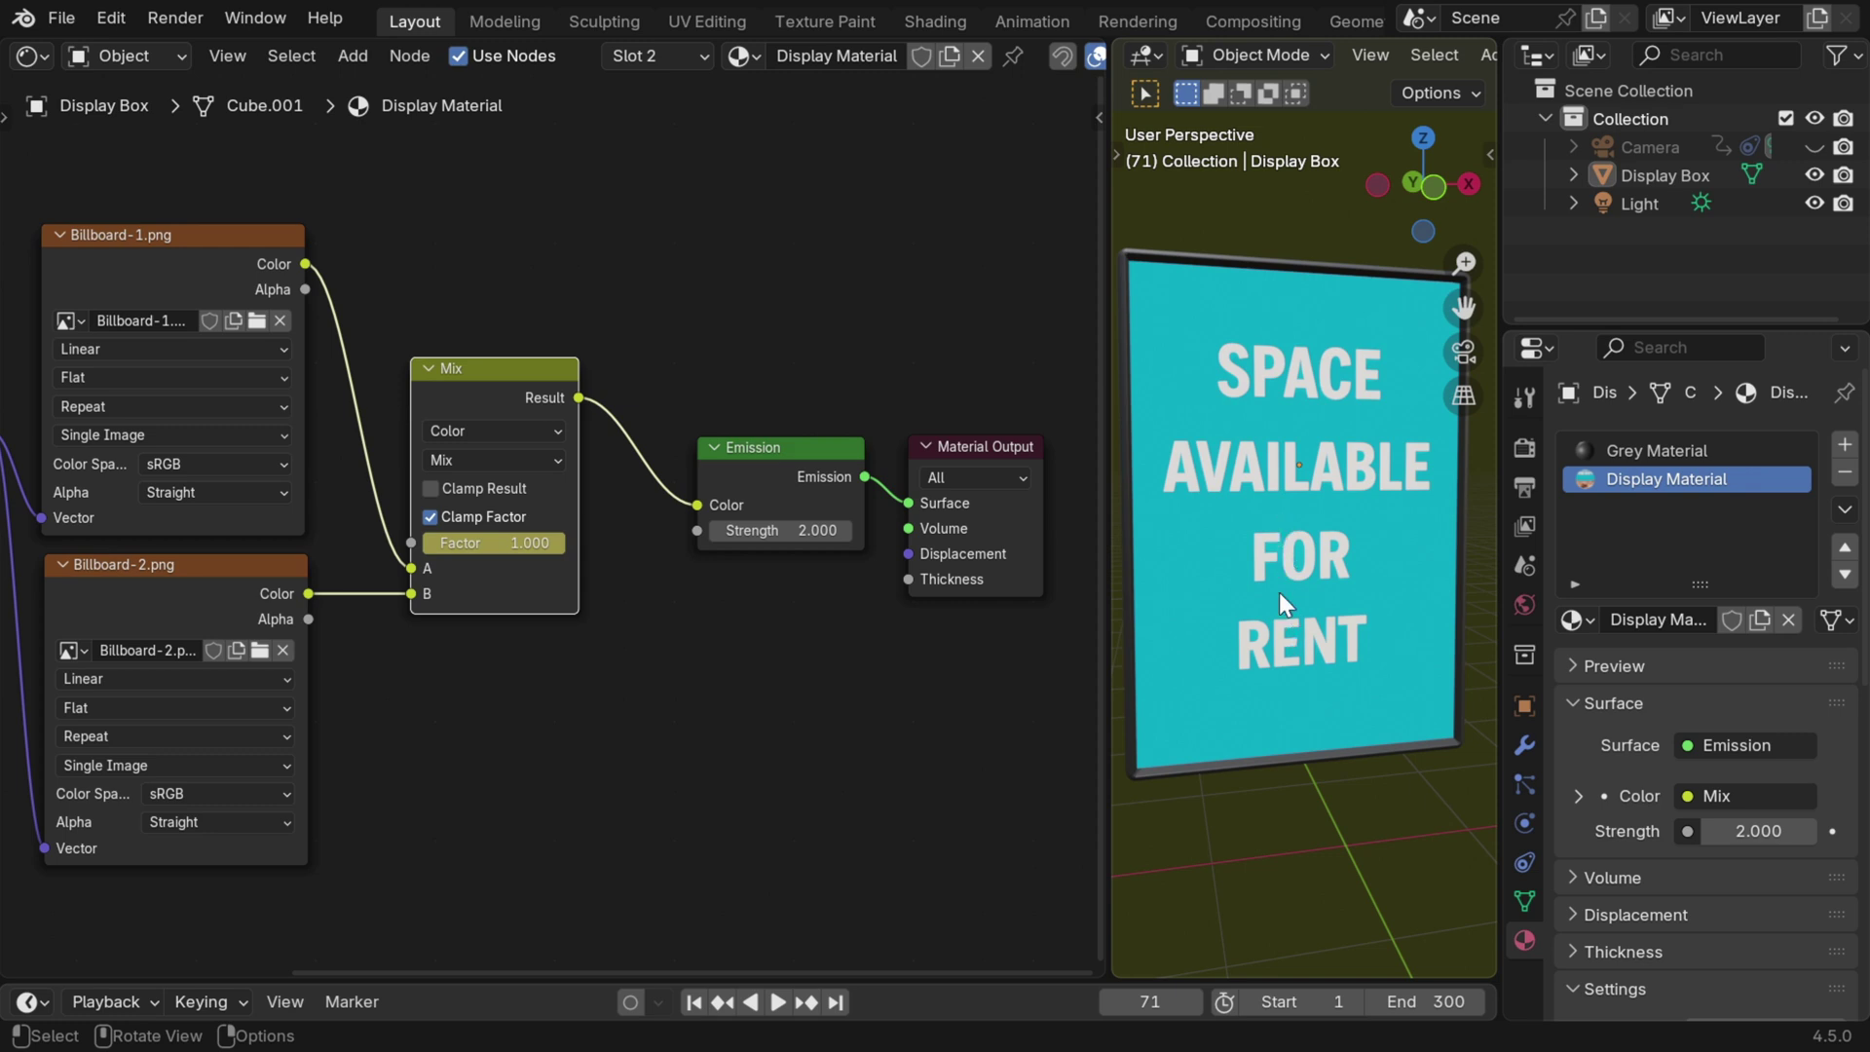
Step: At frame 90, keyframe Mapping Location Y at its current -0.5 m value
{"action": "double_click", "coordinate": [1187, 1001]}
{"action": "type", "text": "90"}
{"action": "key", "text": "Return"}
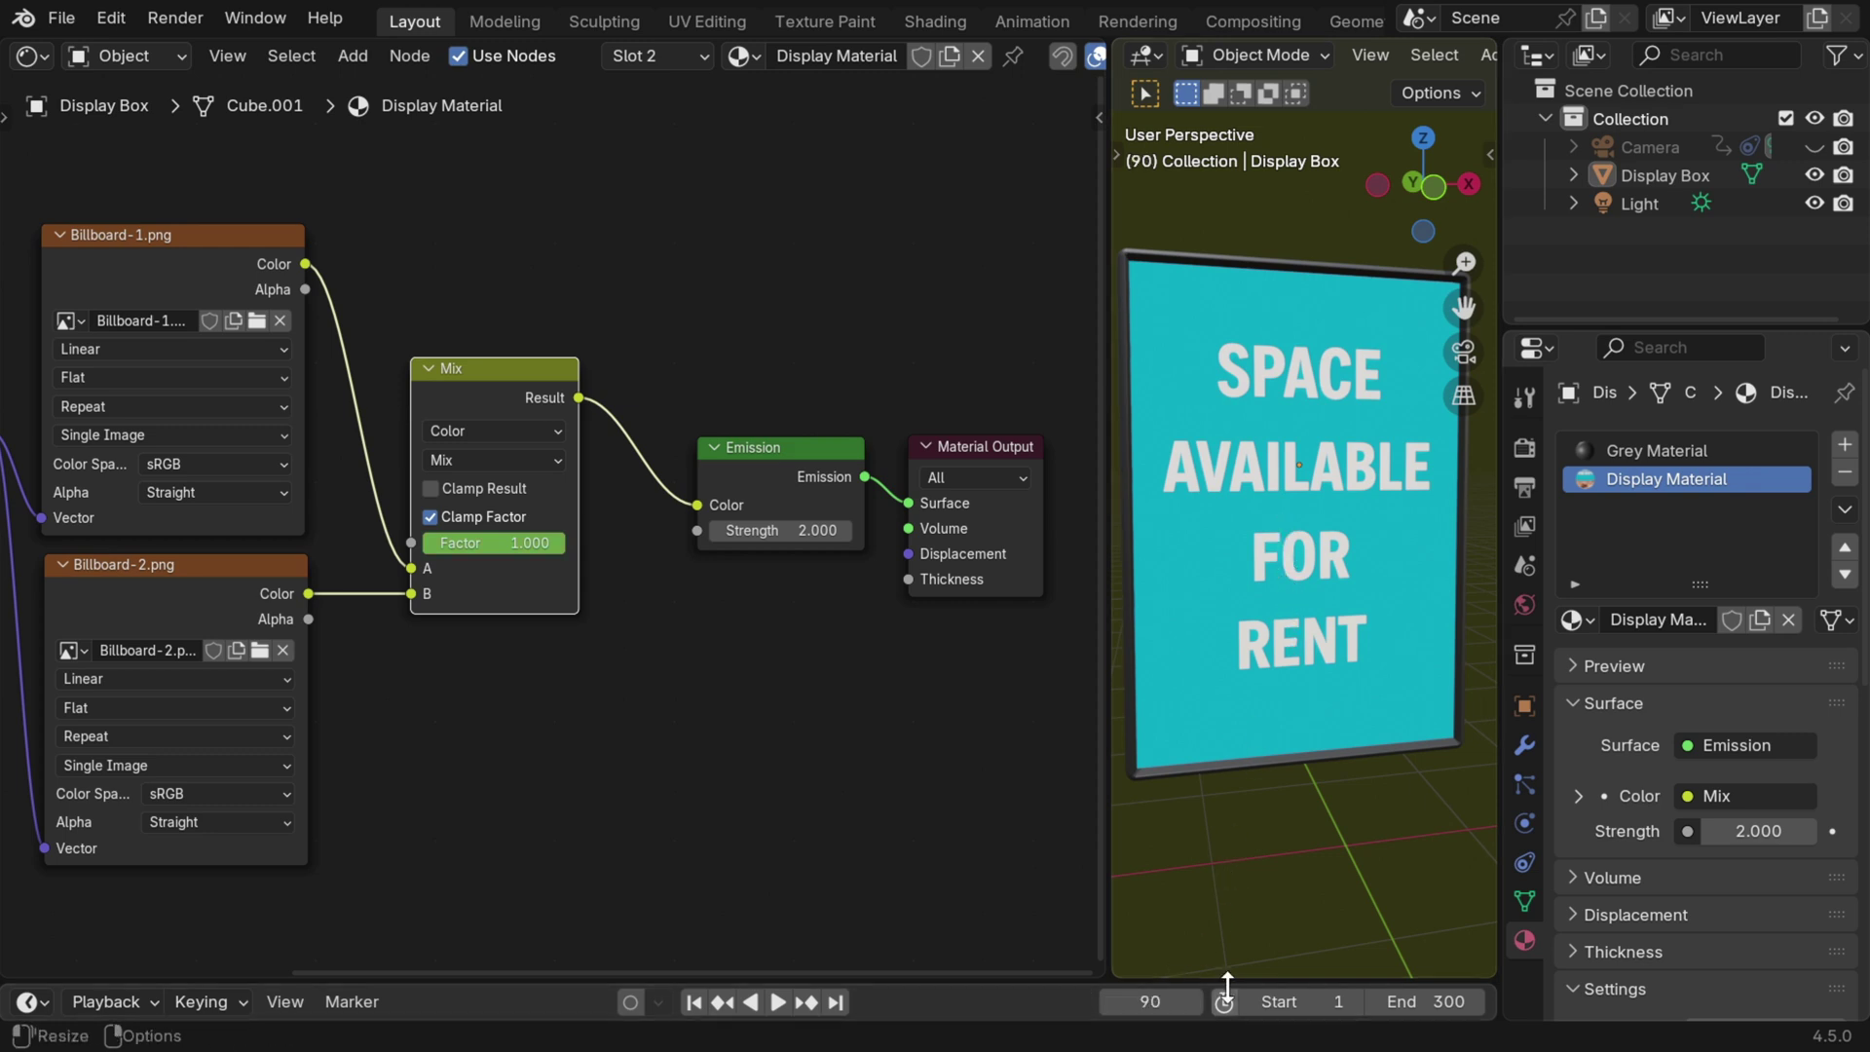
{"action": "middle_click_drag", "start_coordinate": [453, 703], "coordinate": [586, 701]}
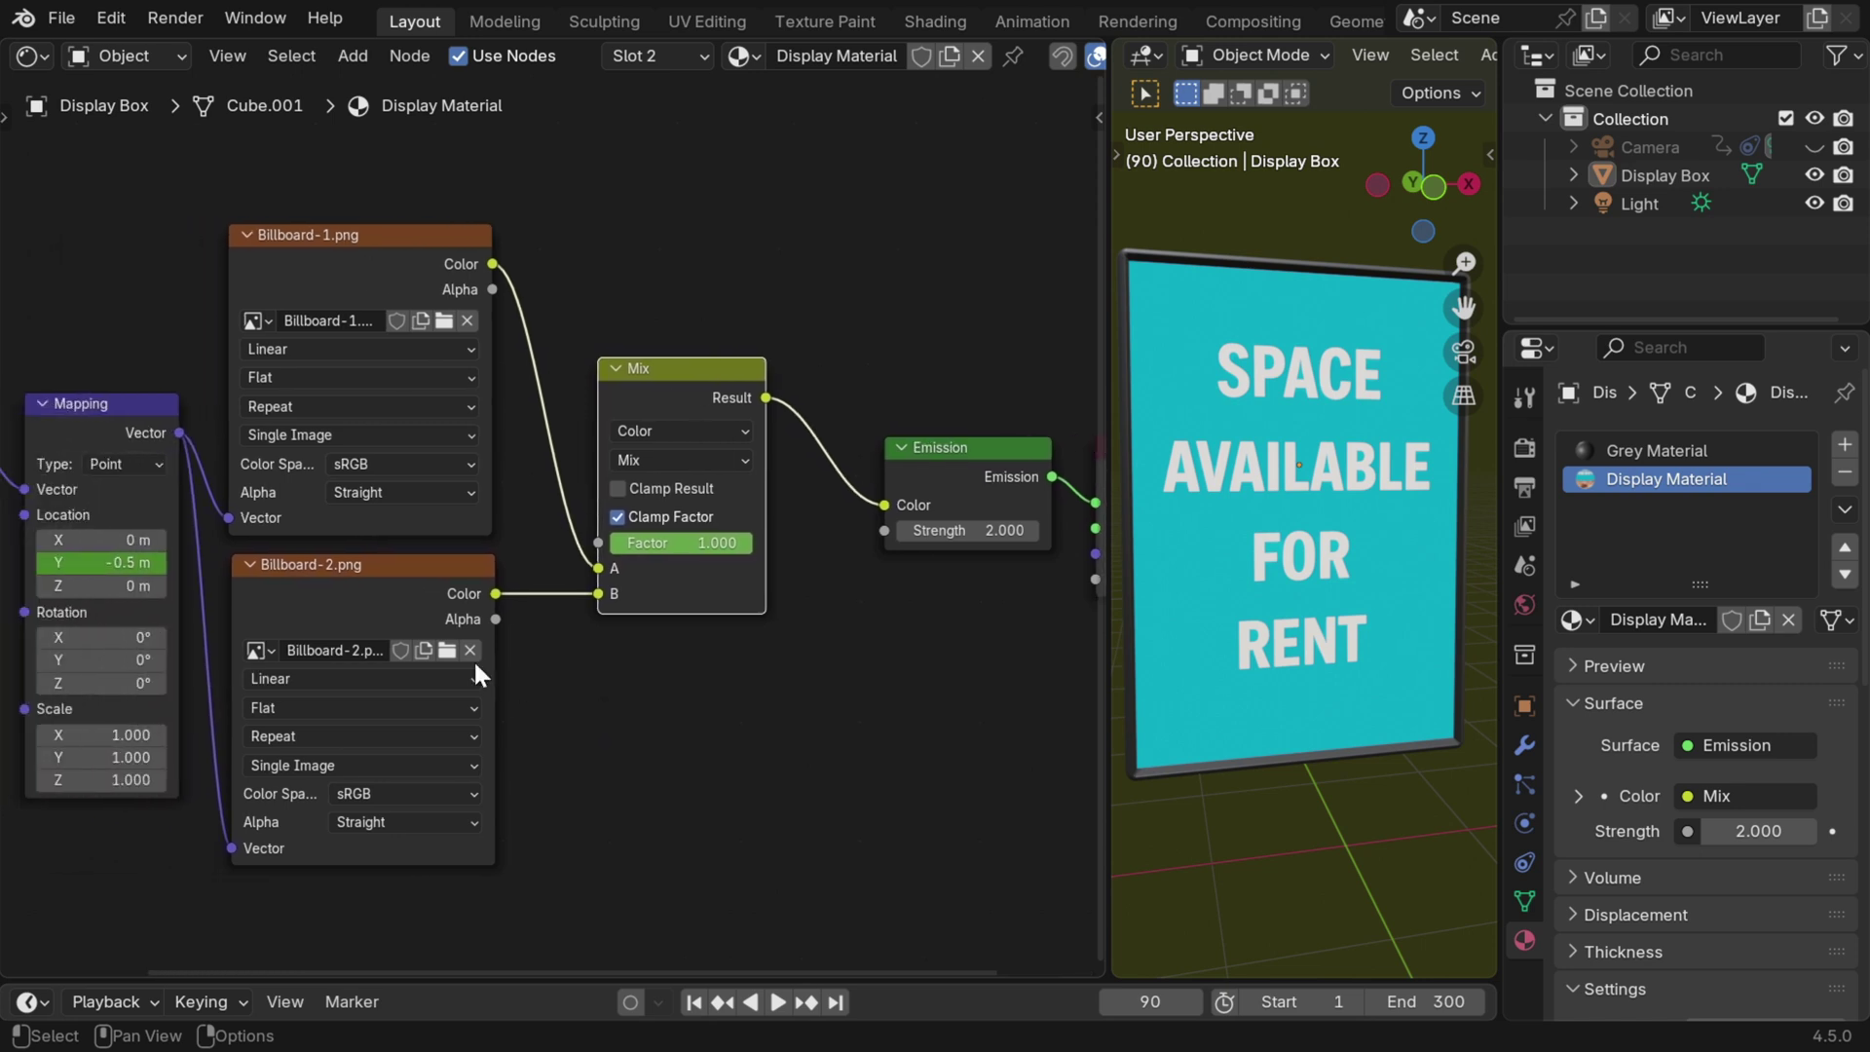
{"action": "right_click", "coordinate": [102, 561]}
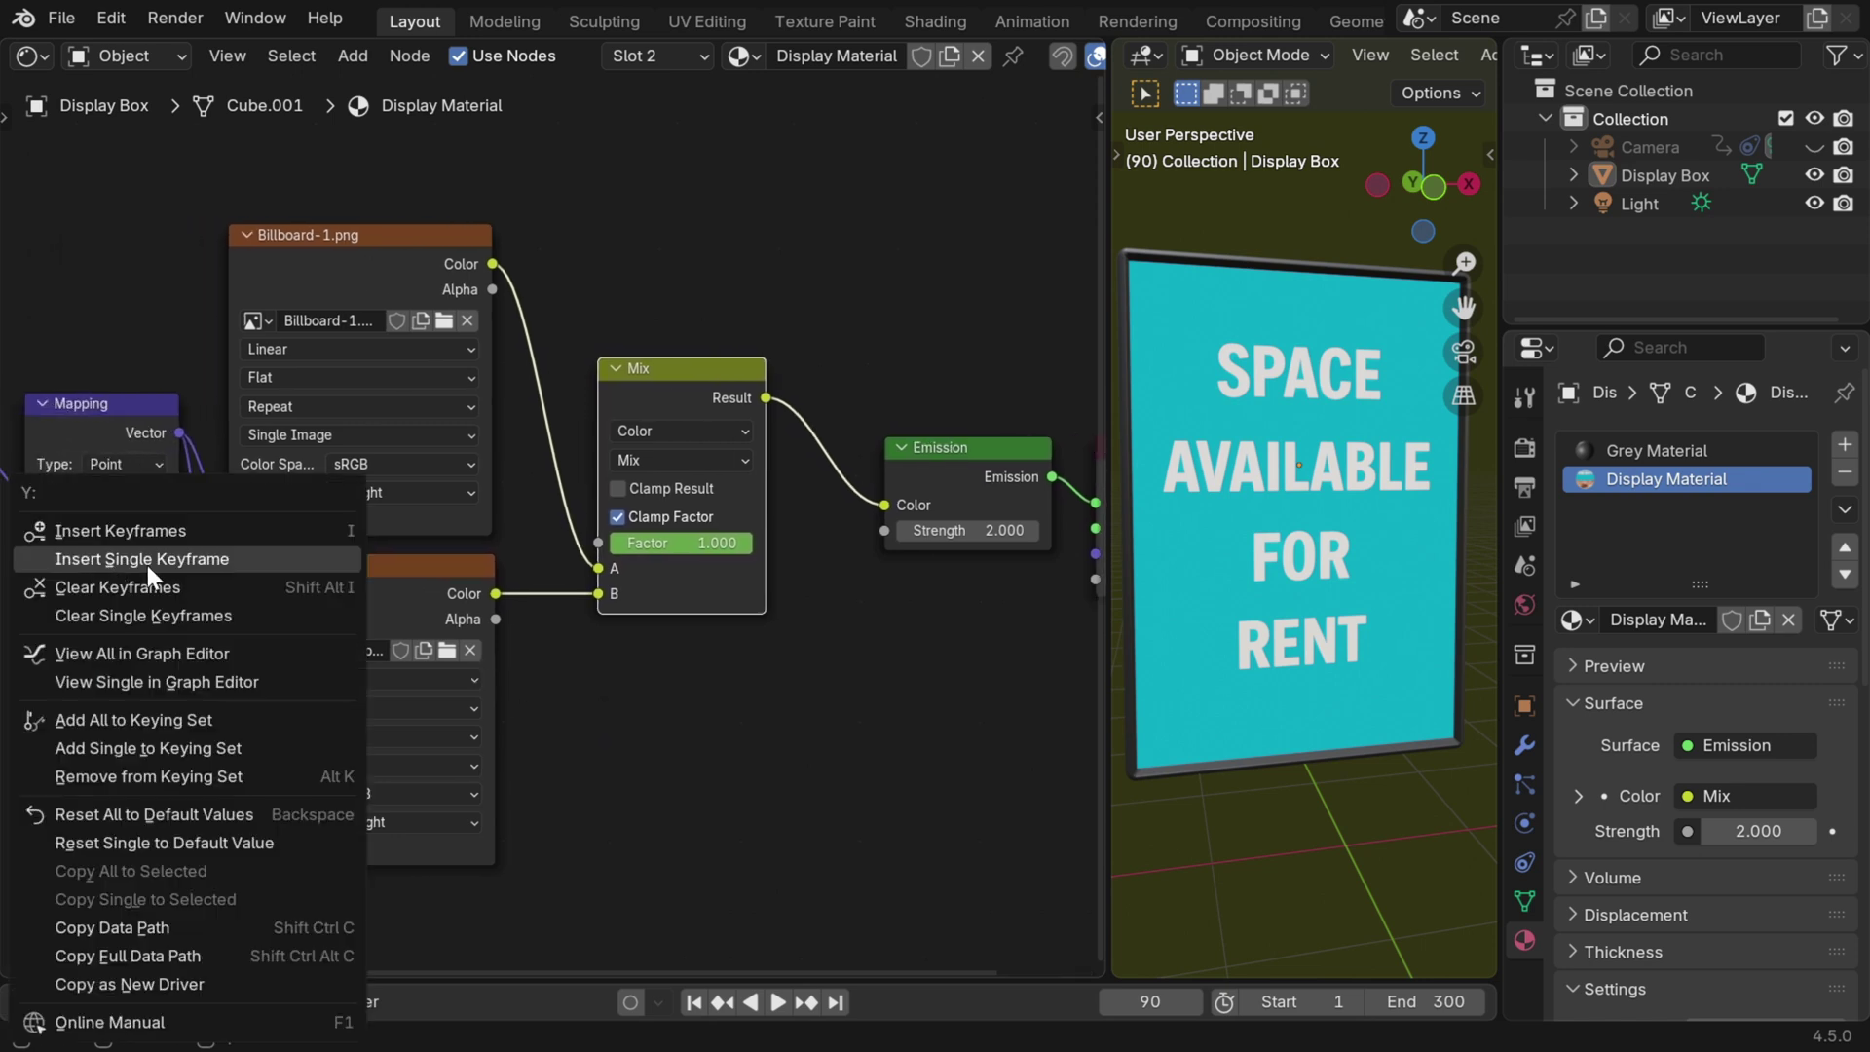
{"action": "left_click", "coordinate": [148, 561]}
Step: At frame 120, set Mapping Location Y to 0 m and keyframe it
{"action": "left_click", "coordinate": [1131, 1004]}
{"action": "type", "text": "120"}
{"action": "key", "text": "Return"}
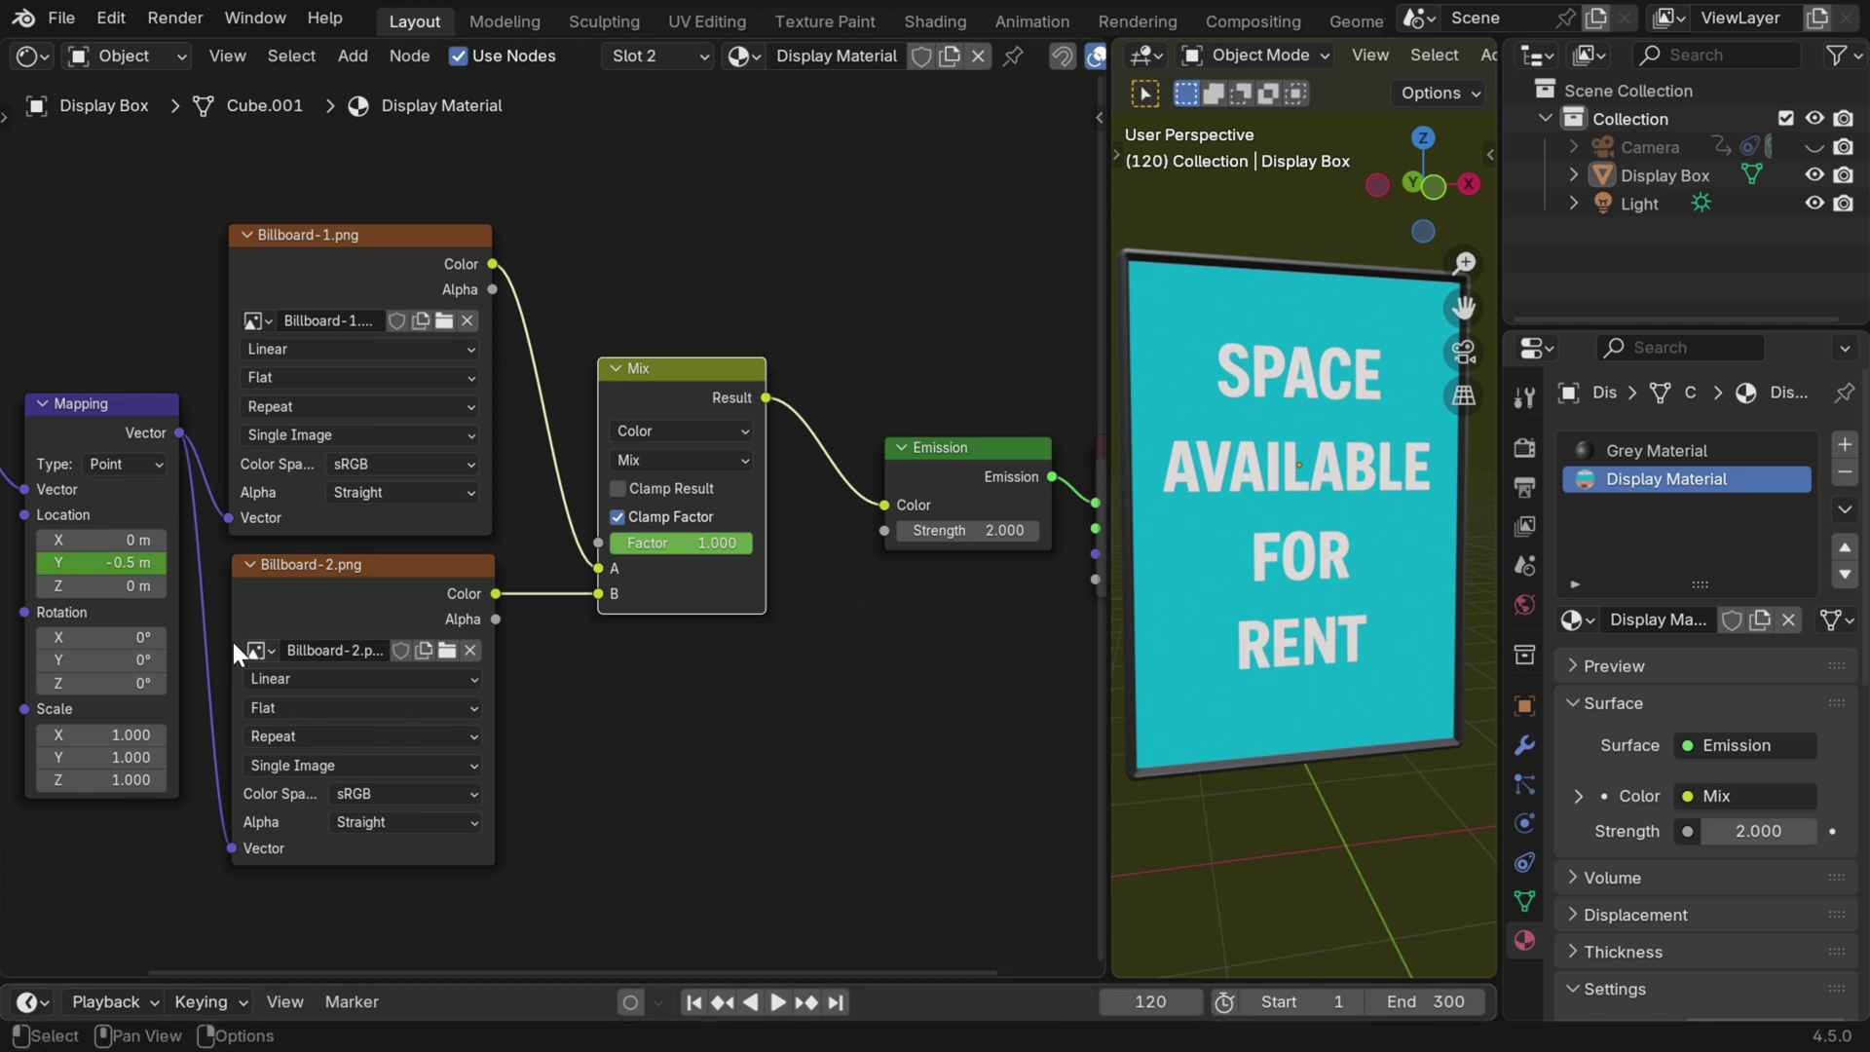
{"action": "left_click_drag", "start_coordinate": [107, 562], "coordinate": [229, 562]}
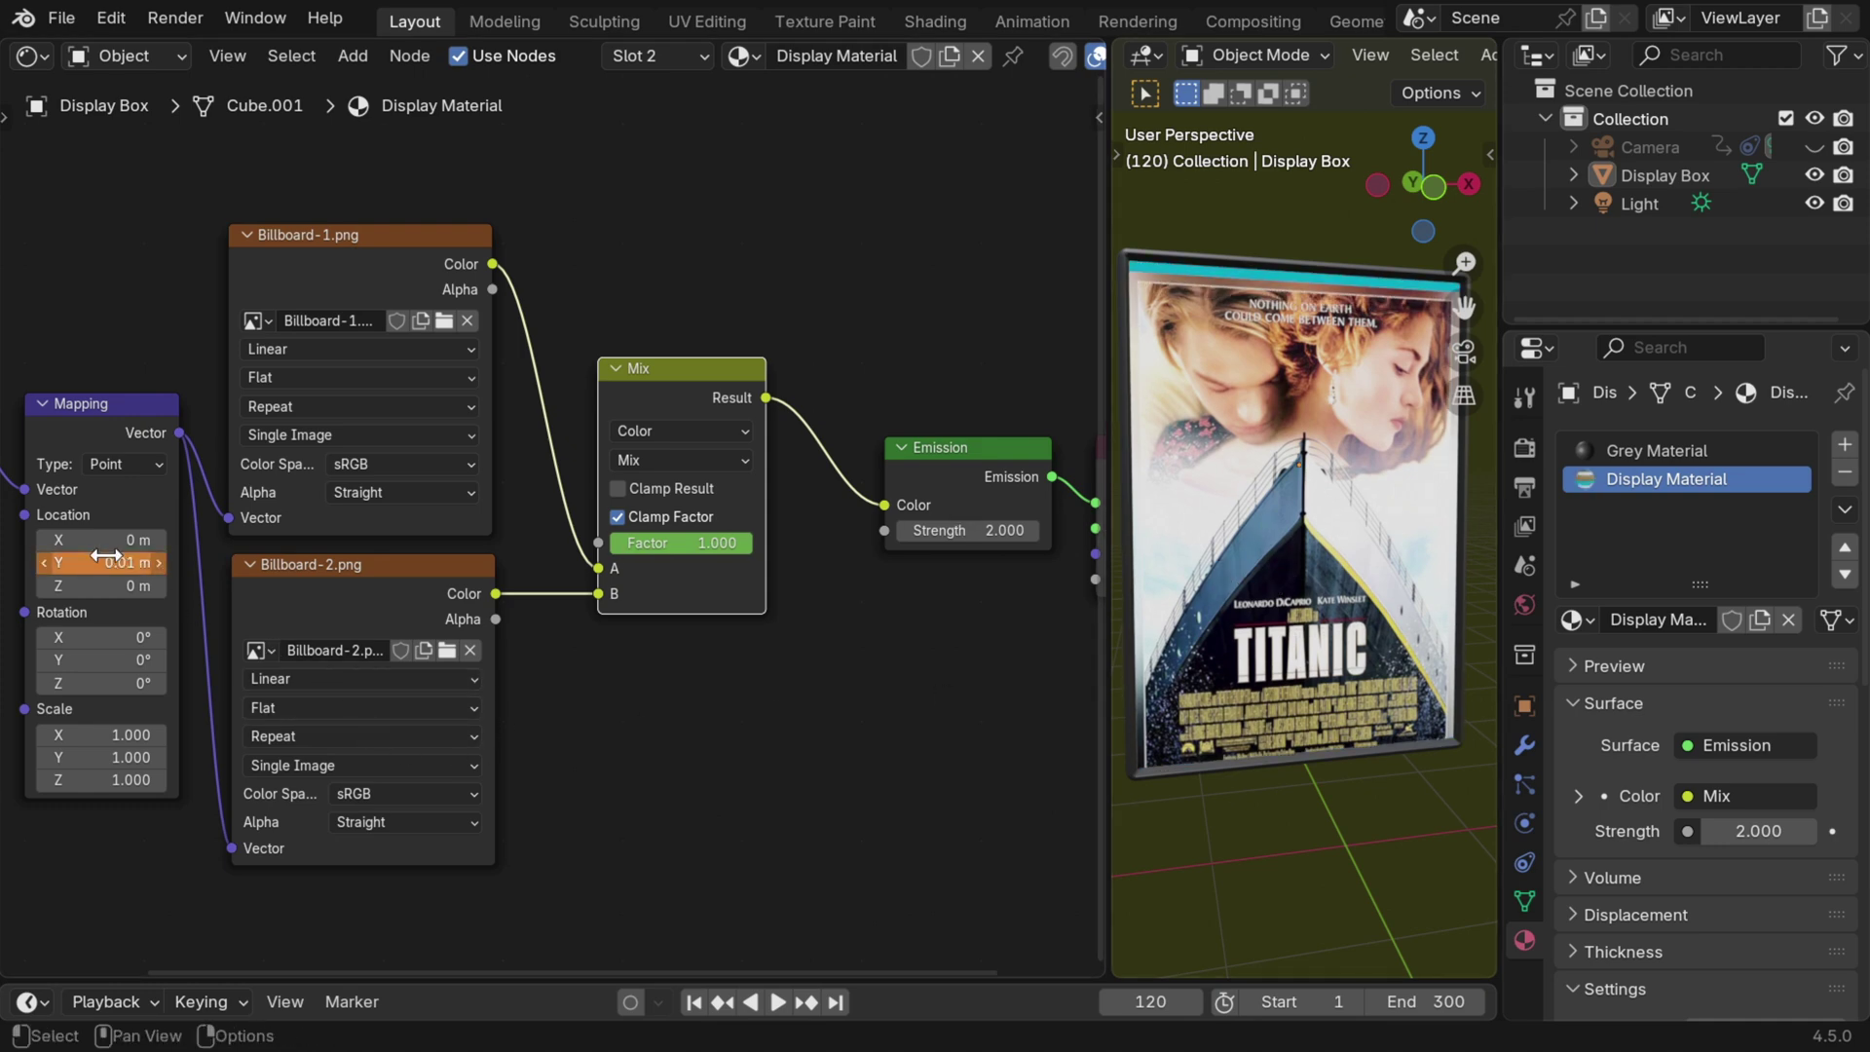
{"action": "left_click", "coordinate": [156, 563]}
{"action": "key", "text": "Return"}
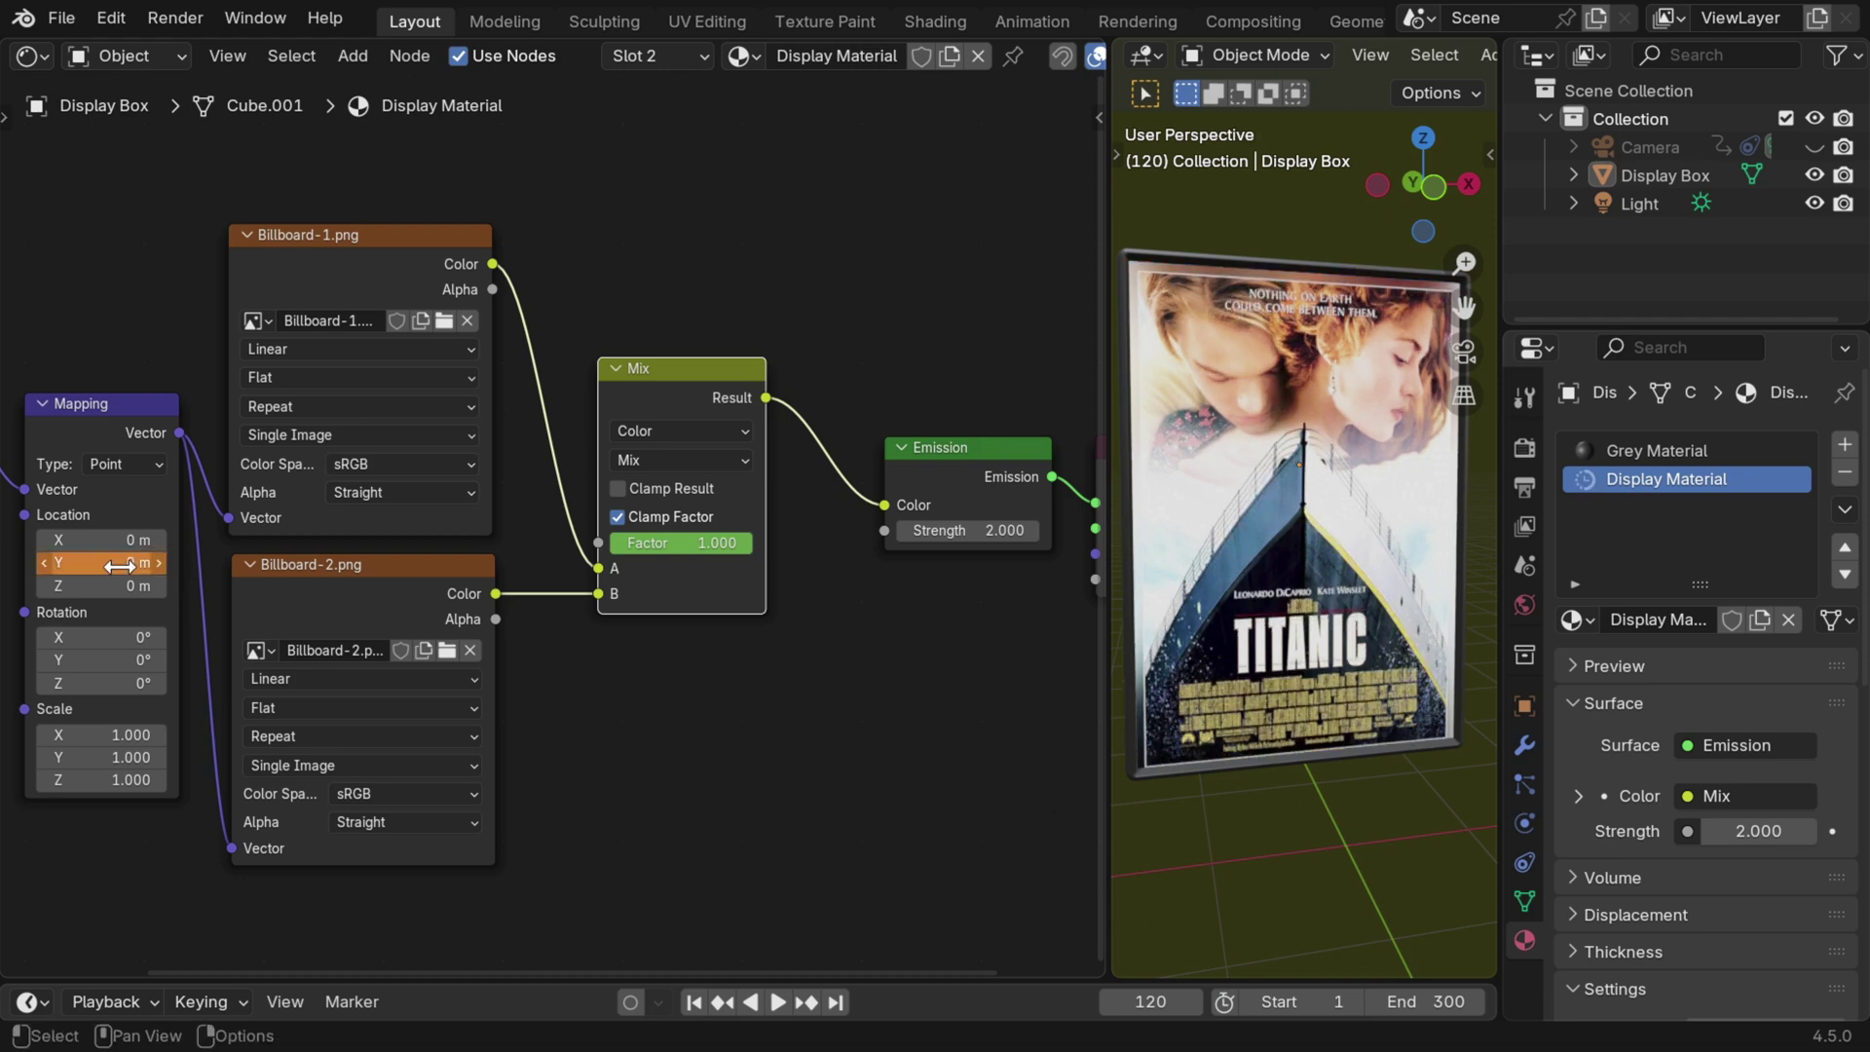
{"action": "right_click", "coordinate": [118, 562]}
{"action": "left_click", "coordinate": [131, 559]}
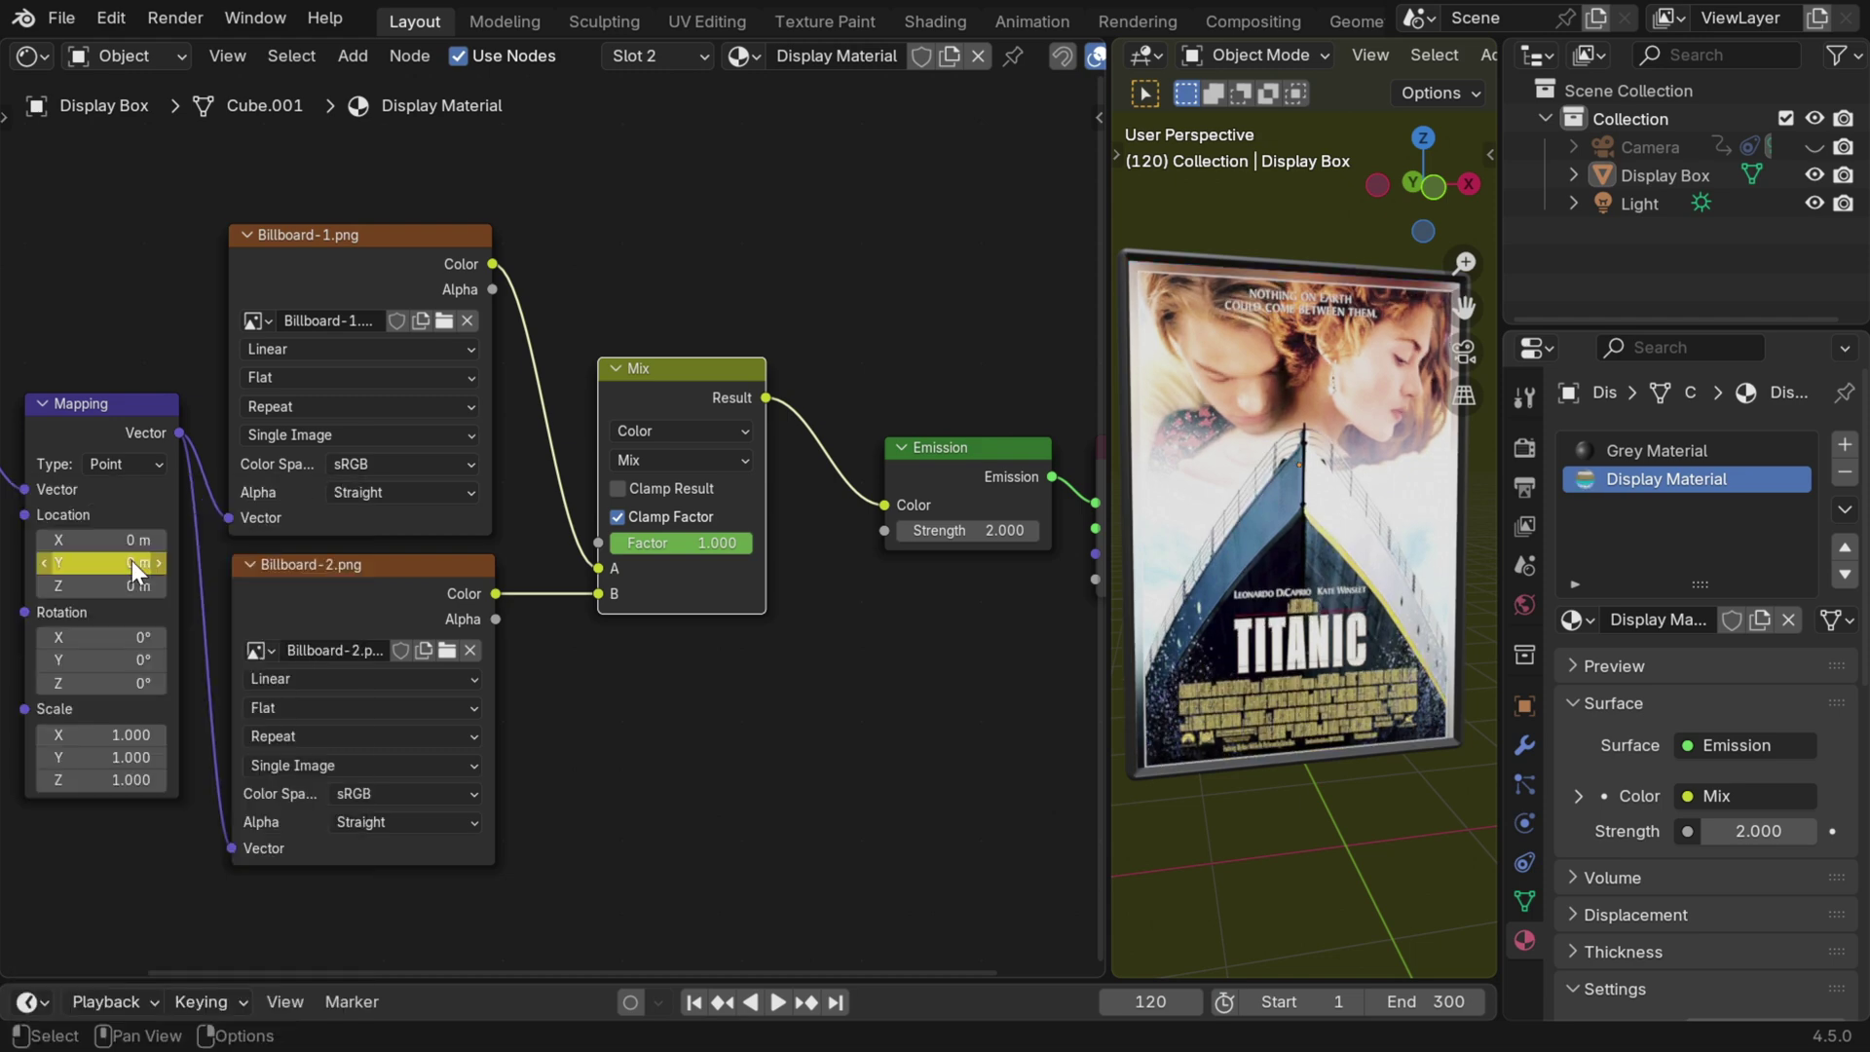
Step: Play the animation from the first frame and stop around frame 176 to check the poster scroll
{"action": "left_click", "coordinate": [697, 1003]}
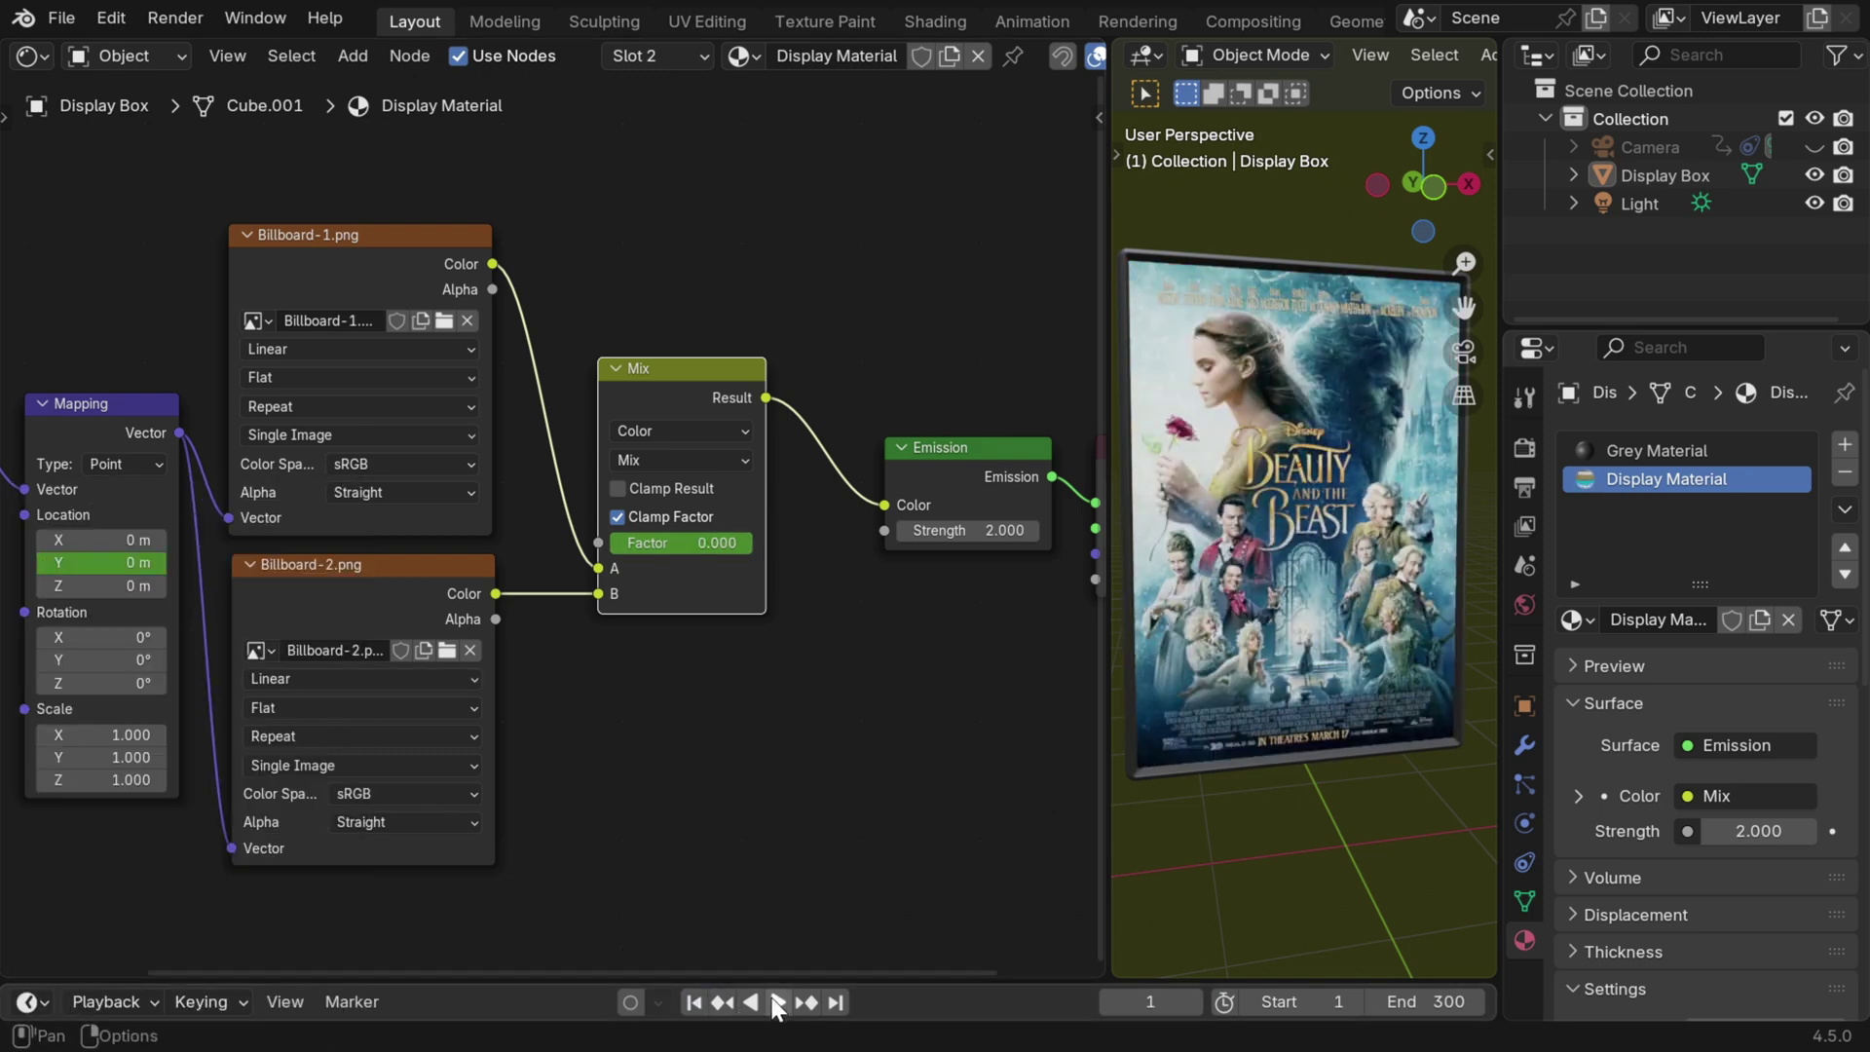
{"action": "left_click", "coordinate": [777, 1002]}
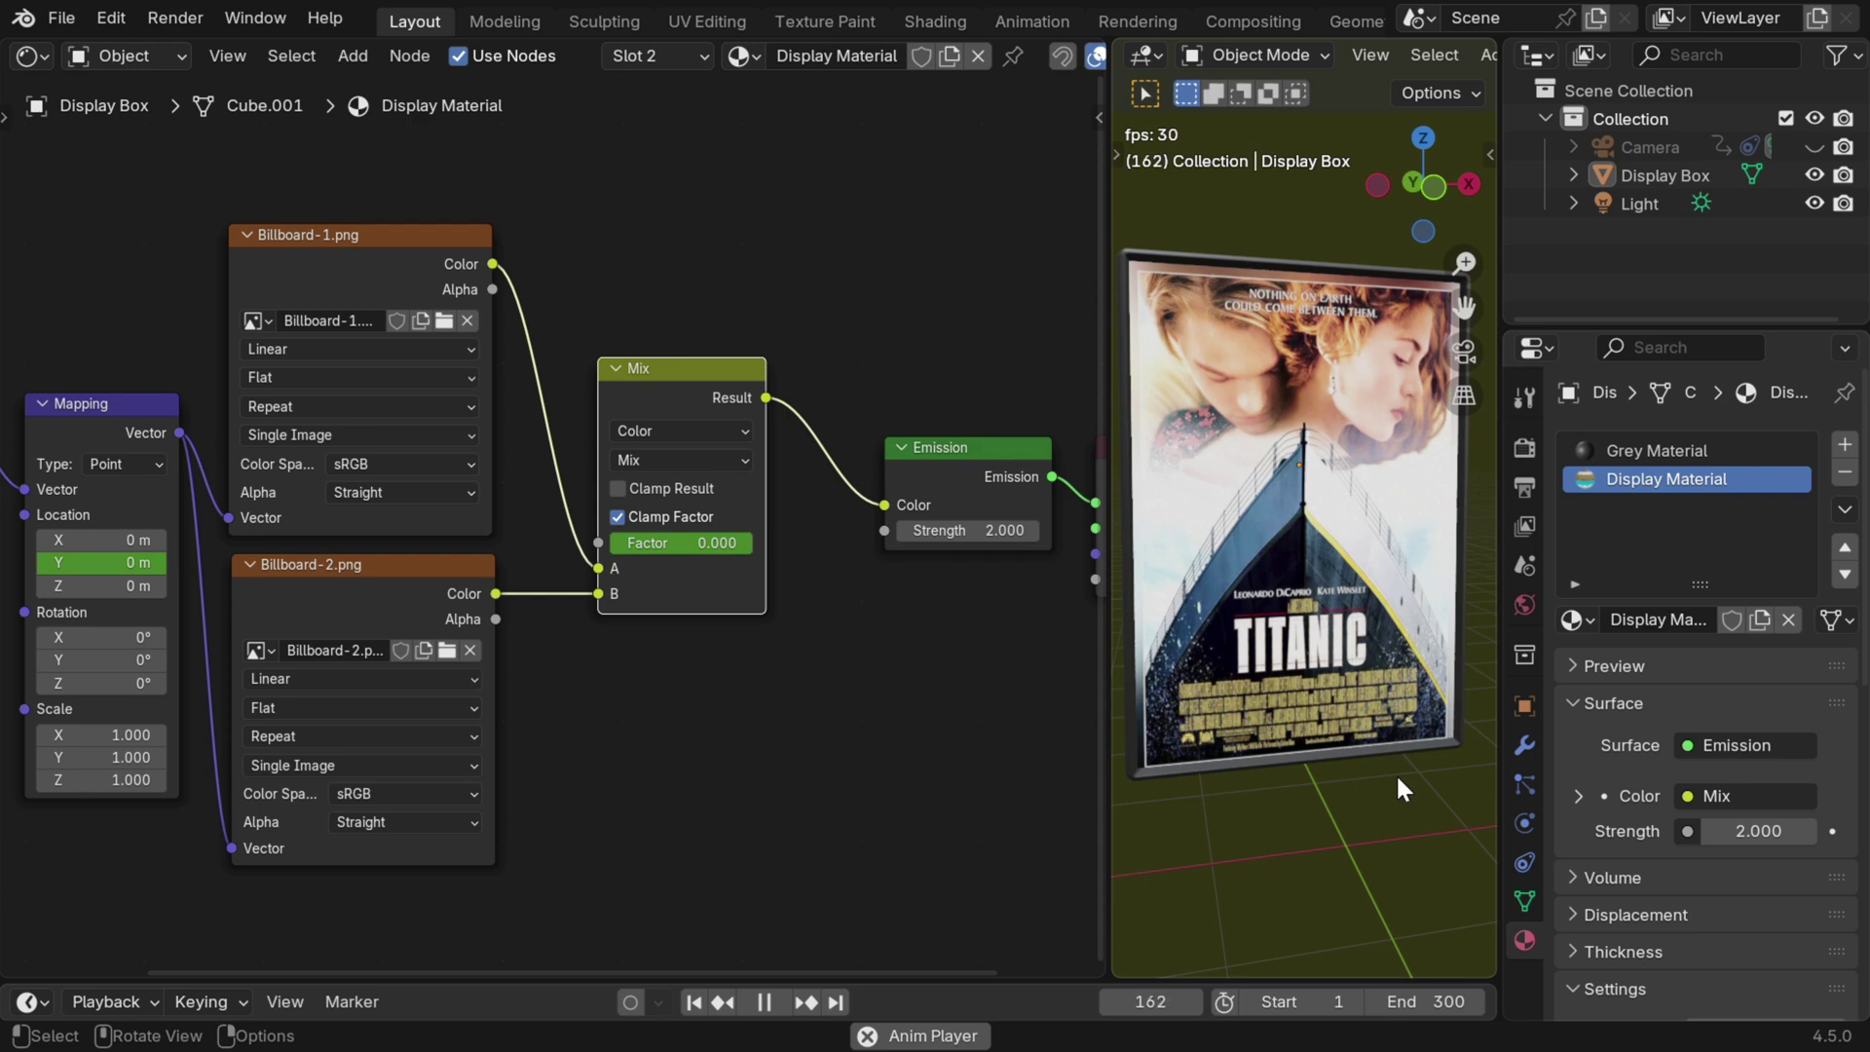
{"action": "key", "text": "space"}
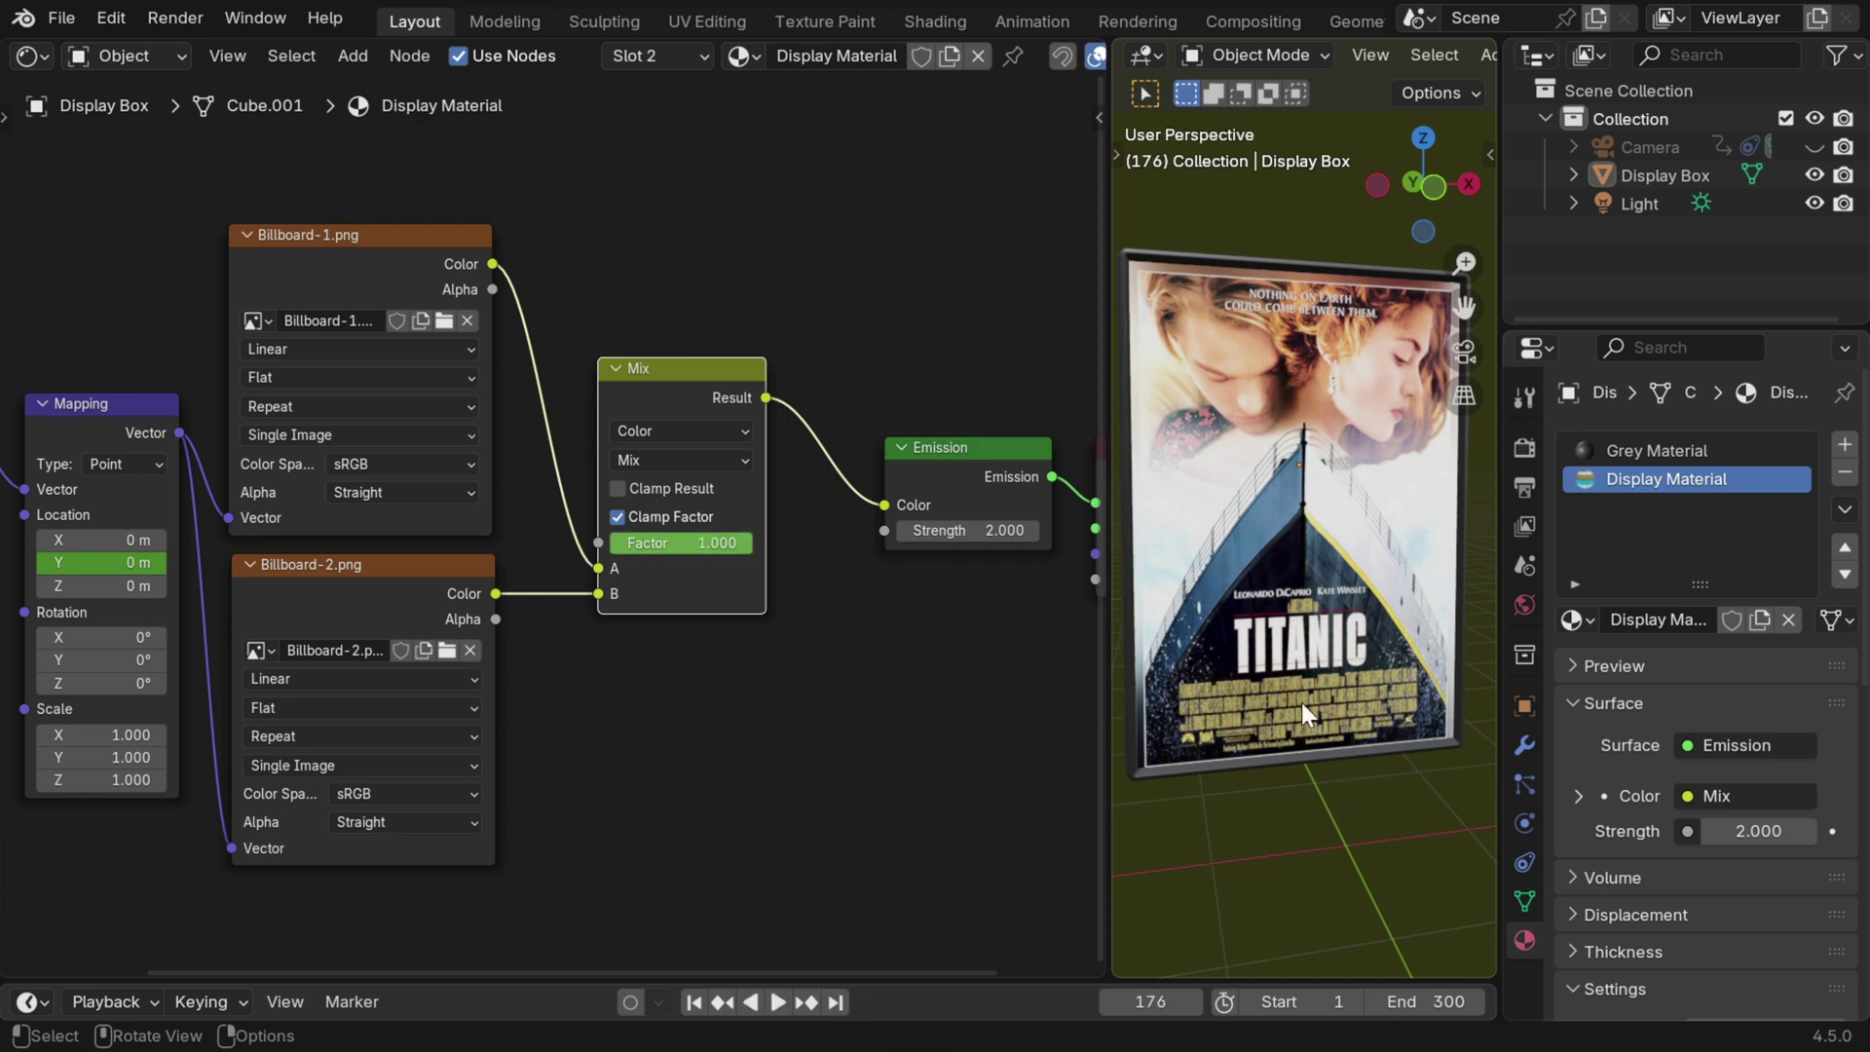
{"action": "middle_click_drag", "start_coordinate": [687, 734], "coordinate": [531, 682]}
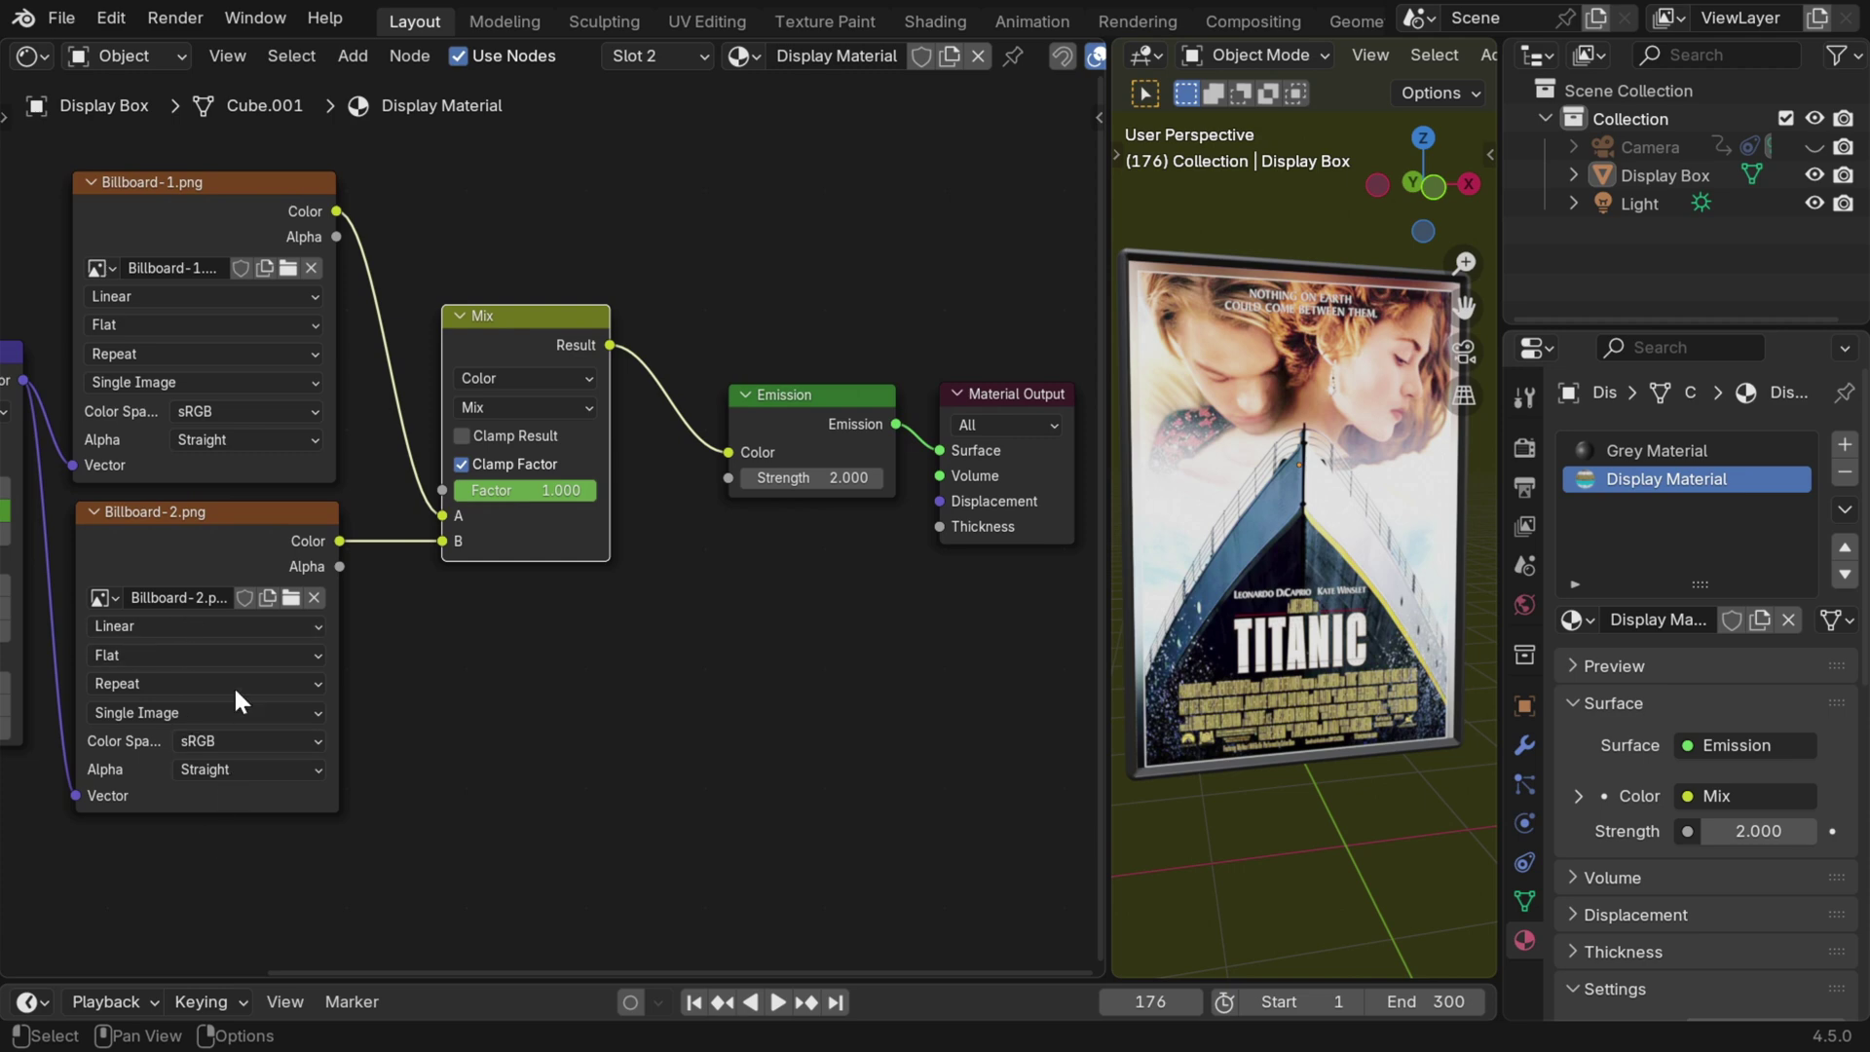